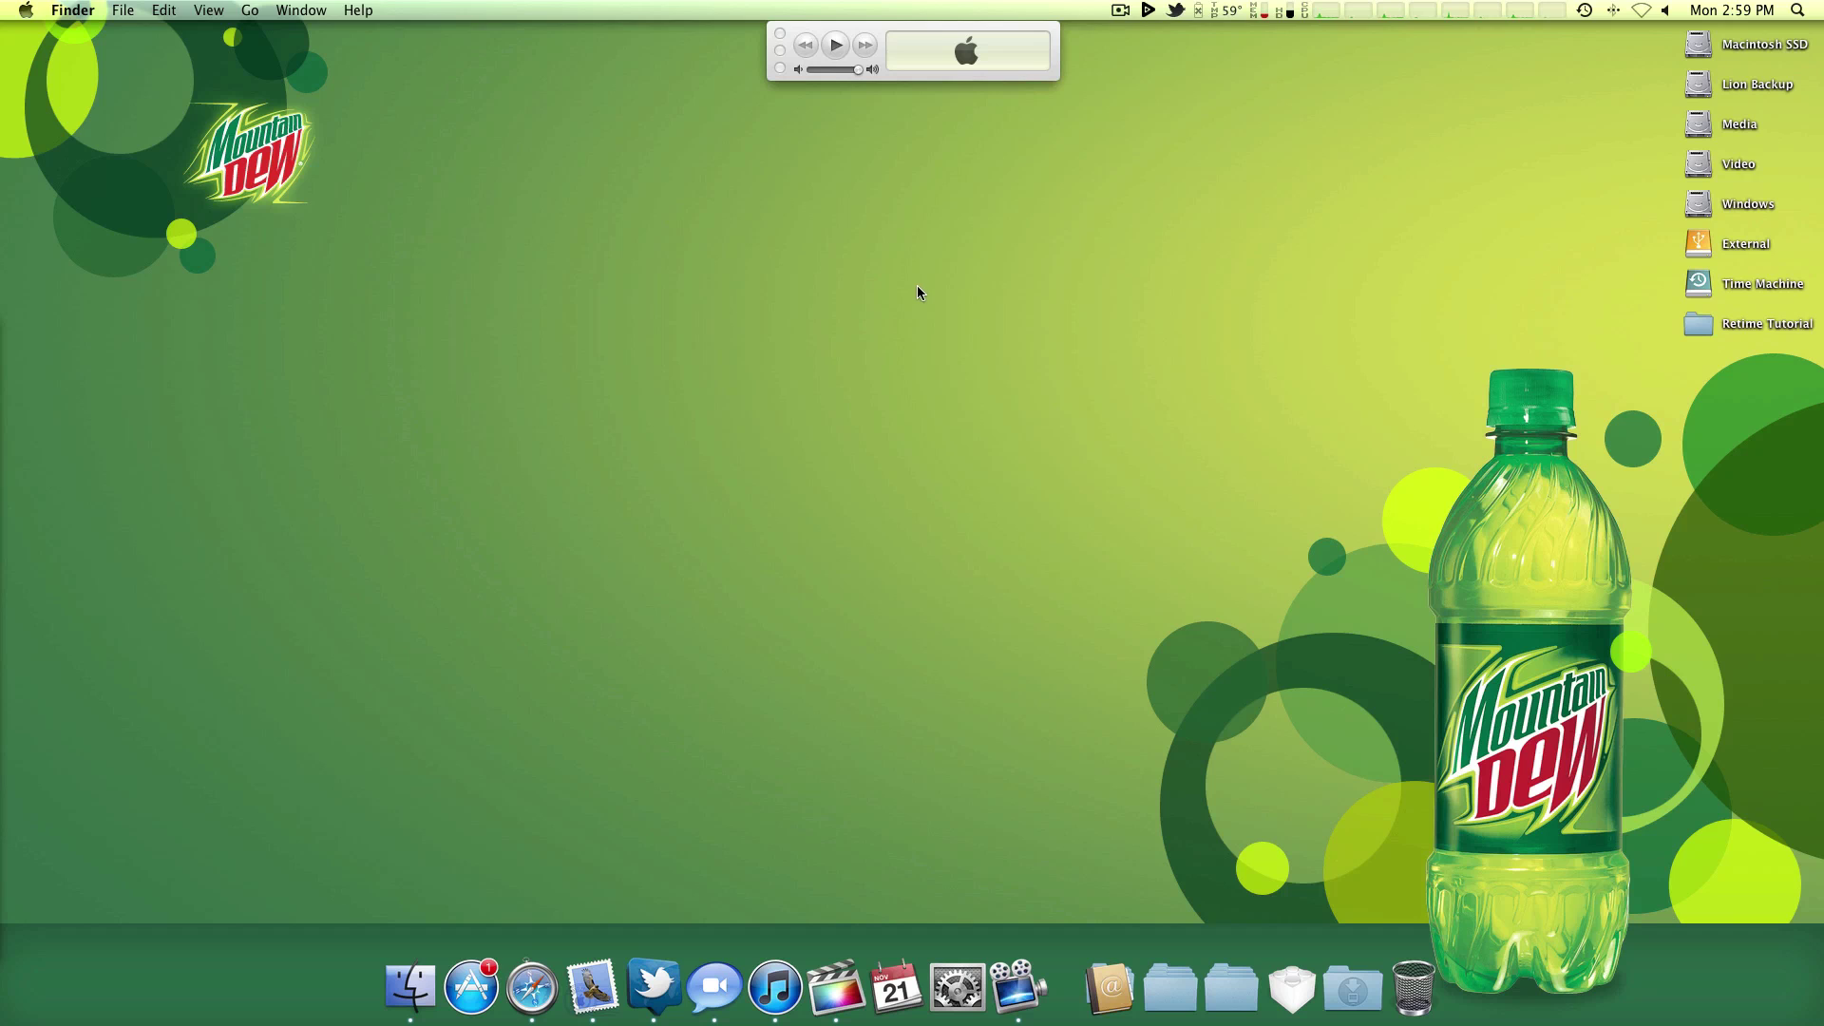
left_click(845, 973)
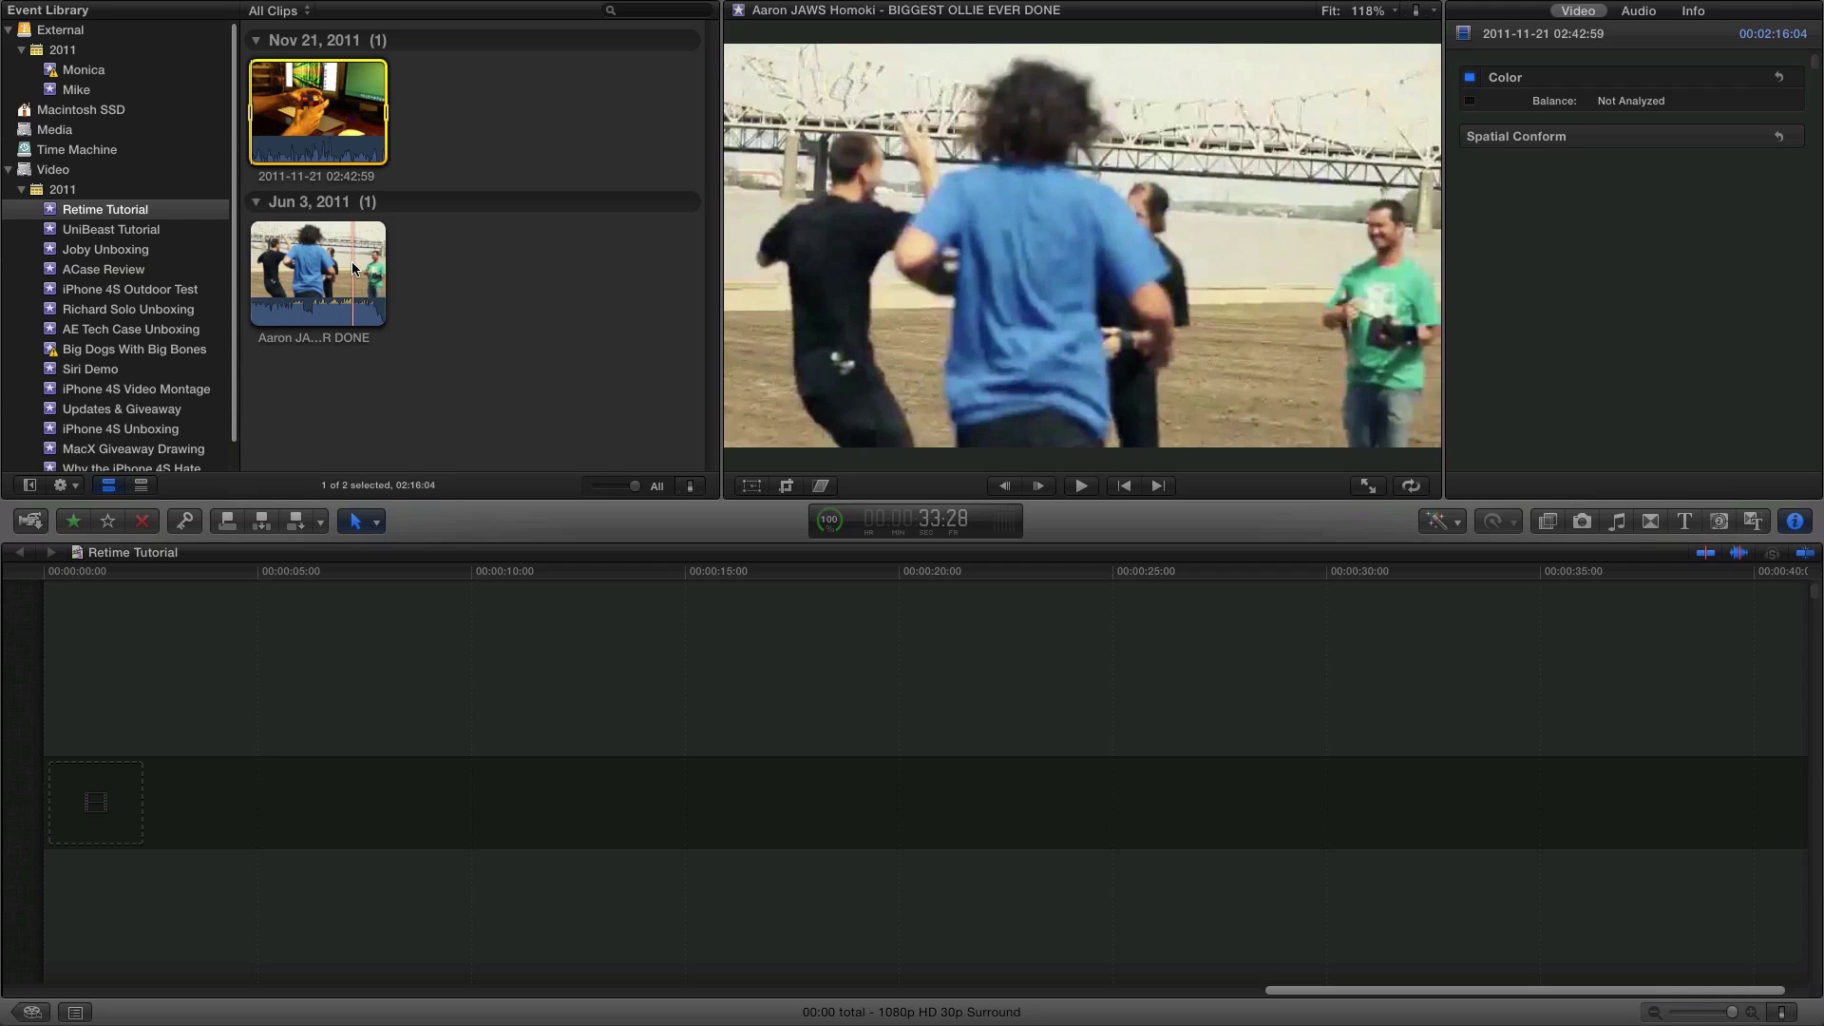
left_click(448, 263)
left_click(373, 119)
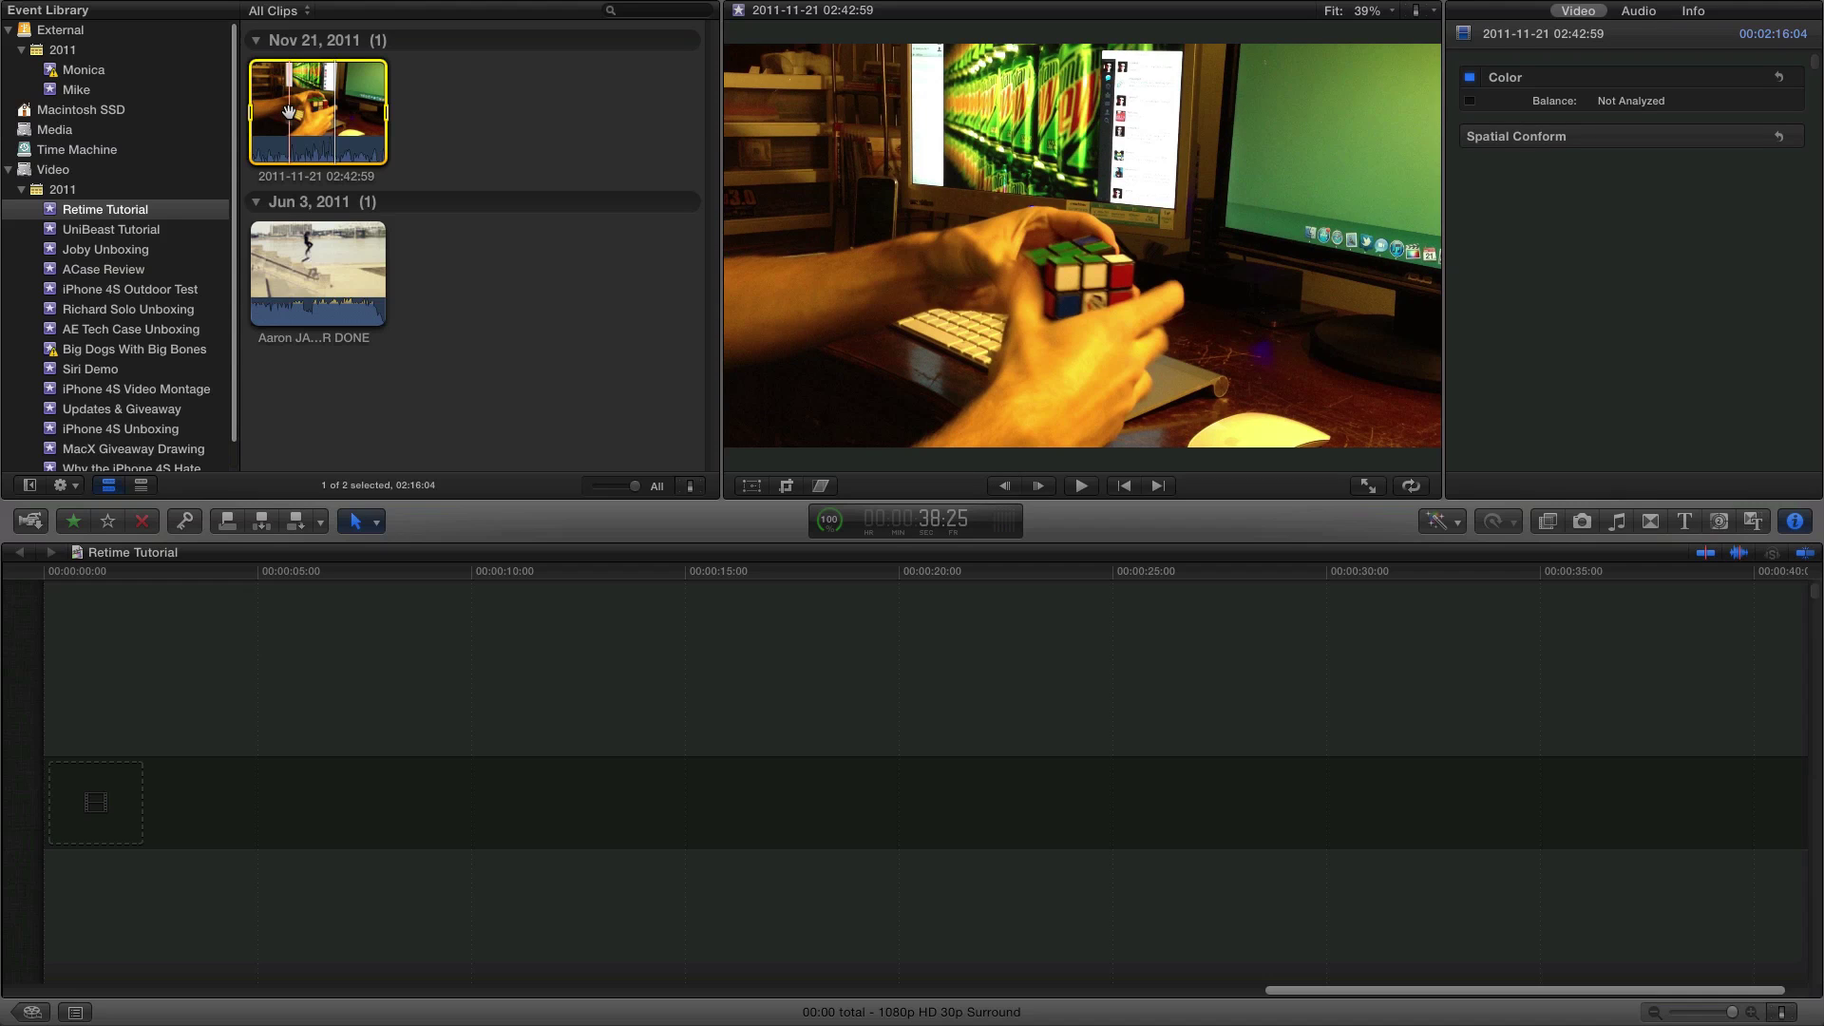
left_click(291, 112)
key("e")
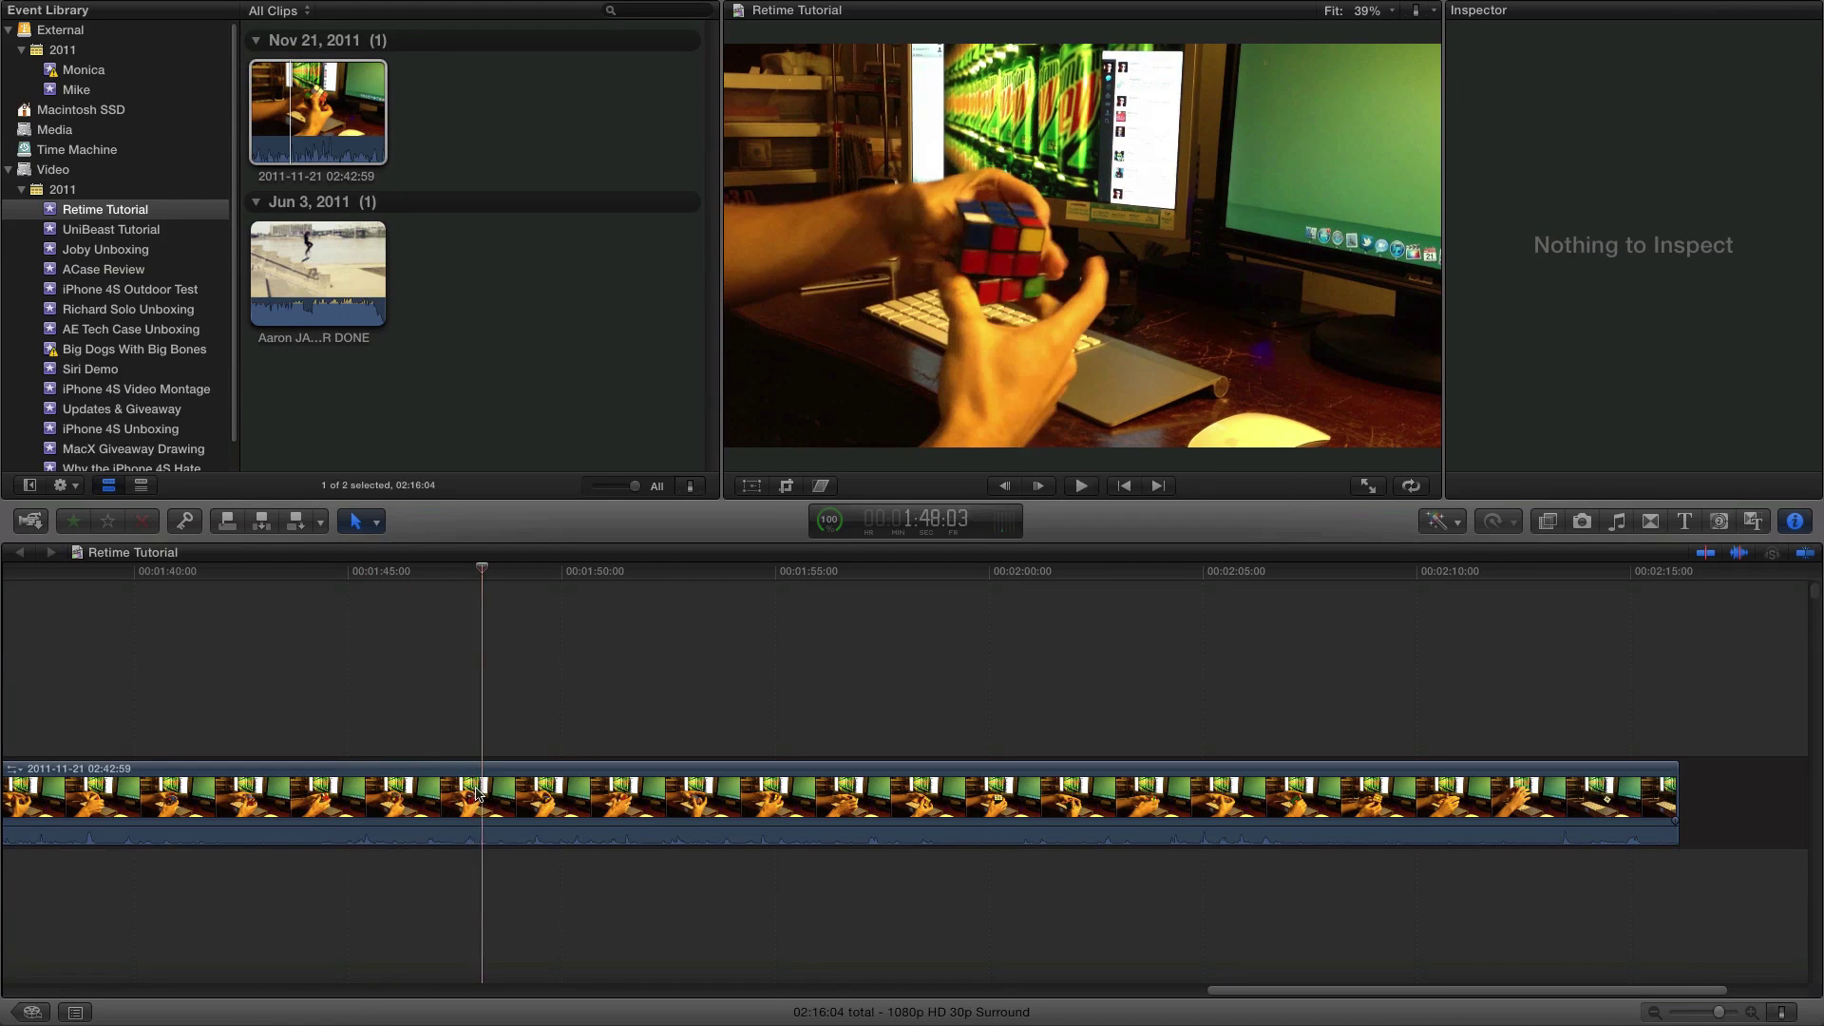
- Play through the full-length Rubik's cube clip from the start to review its normal-speed footage
scroll(437, 798, "left", 5)
scroll(314, 760, "left", 20)
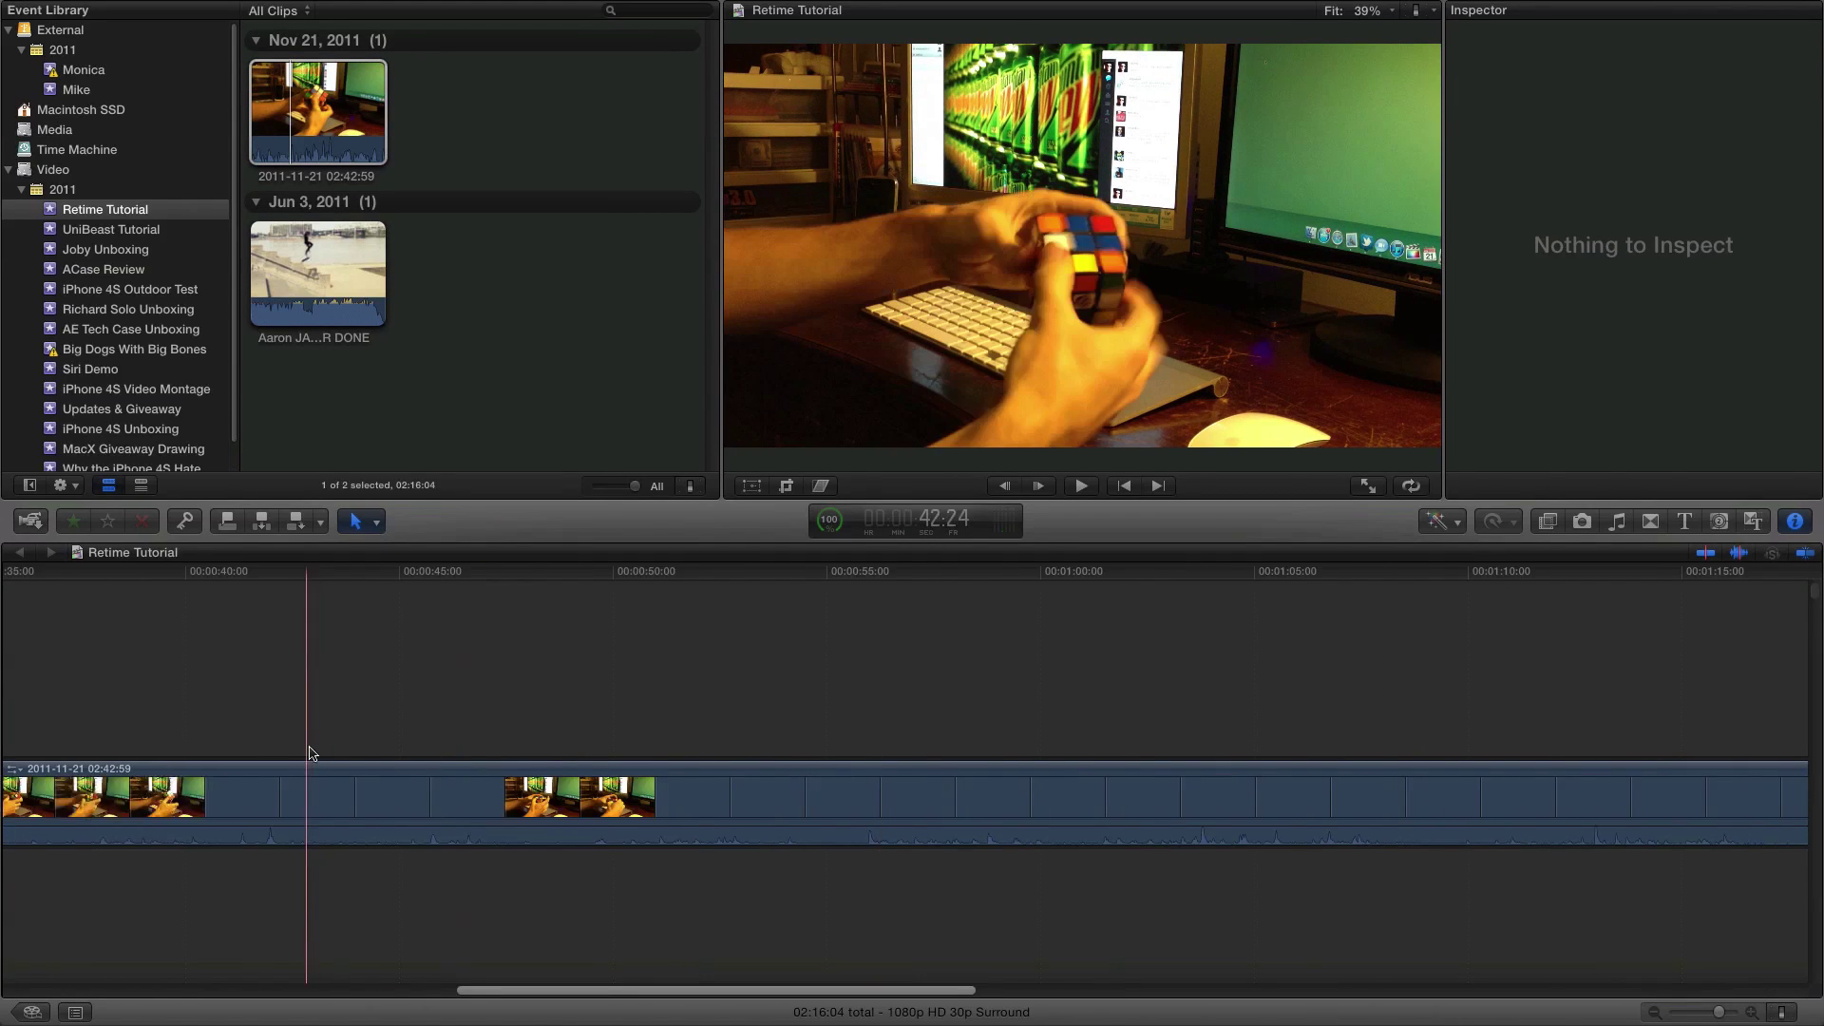
key("shift+z")
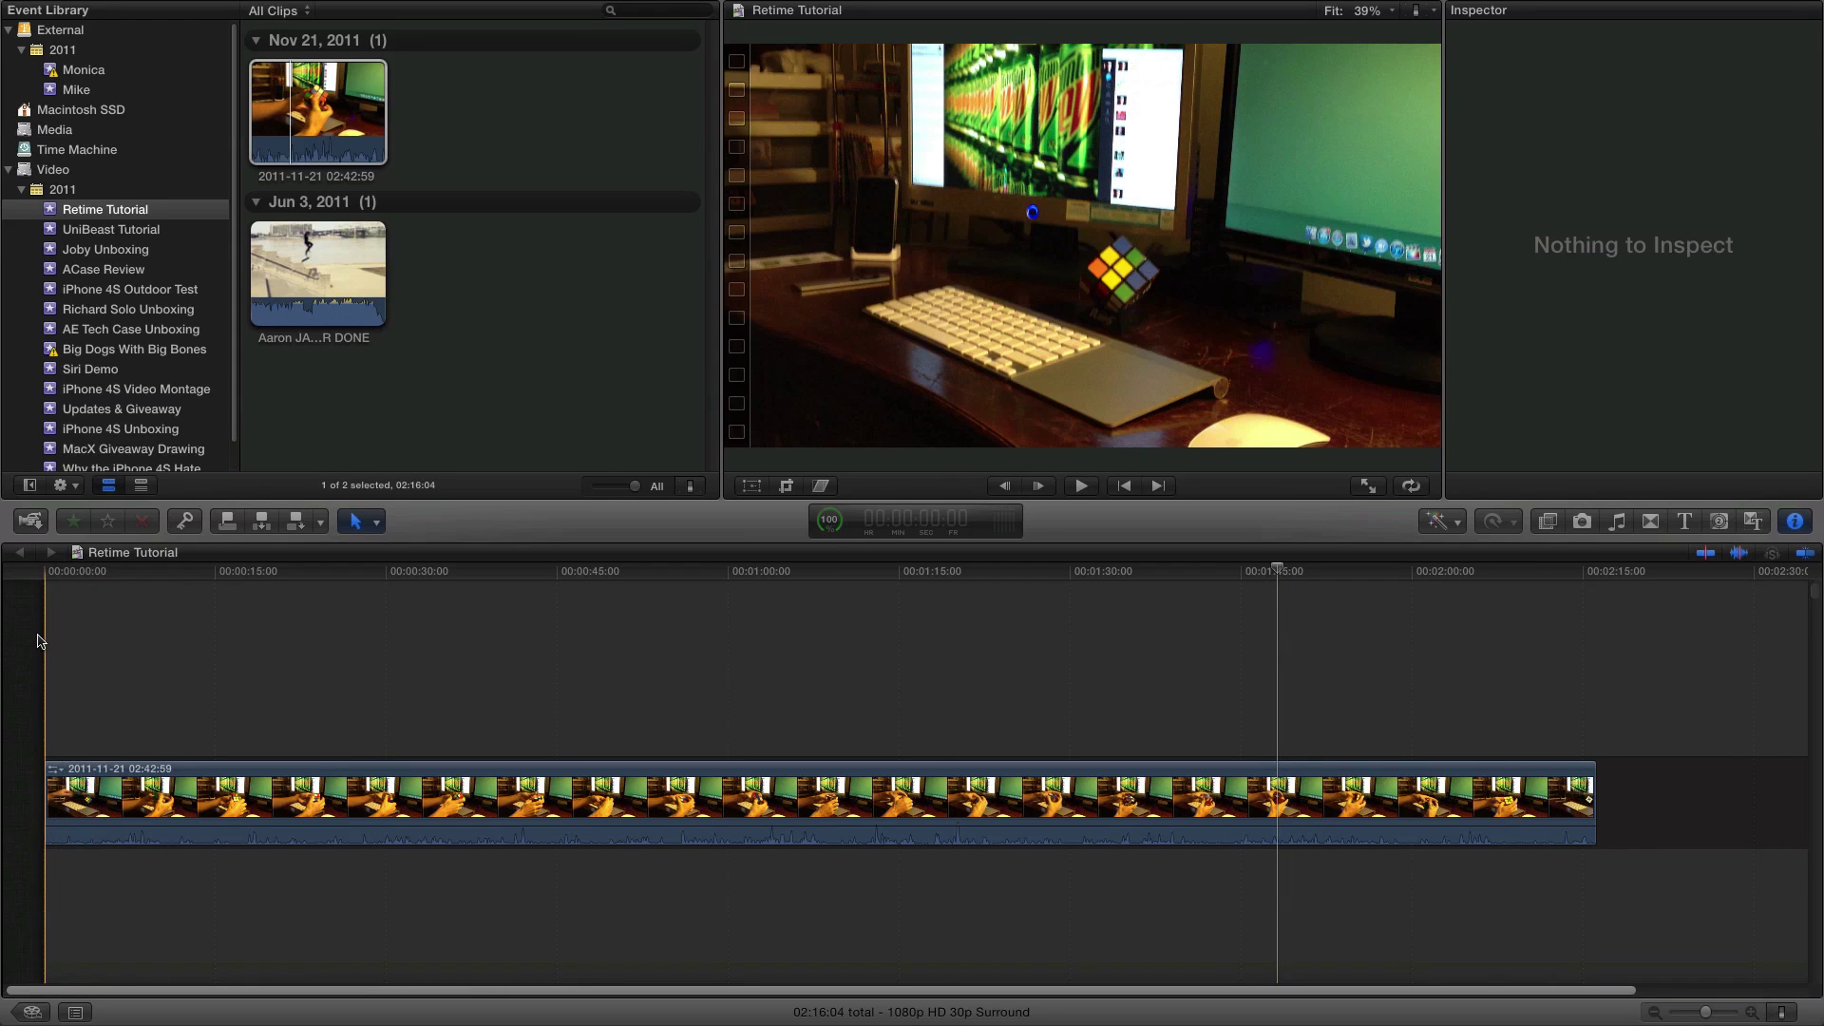
key("space")
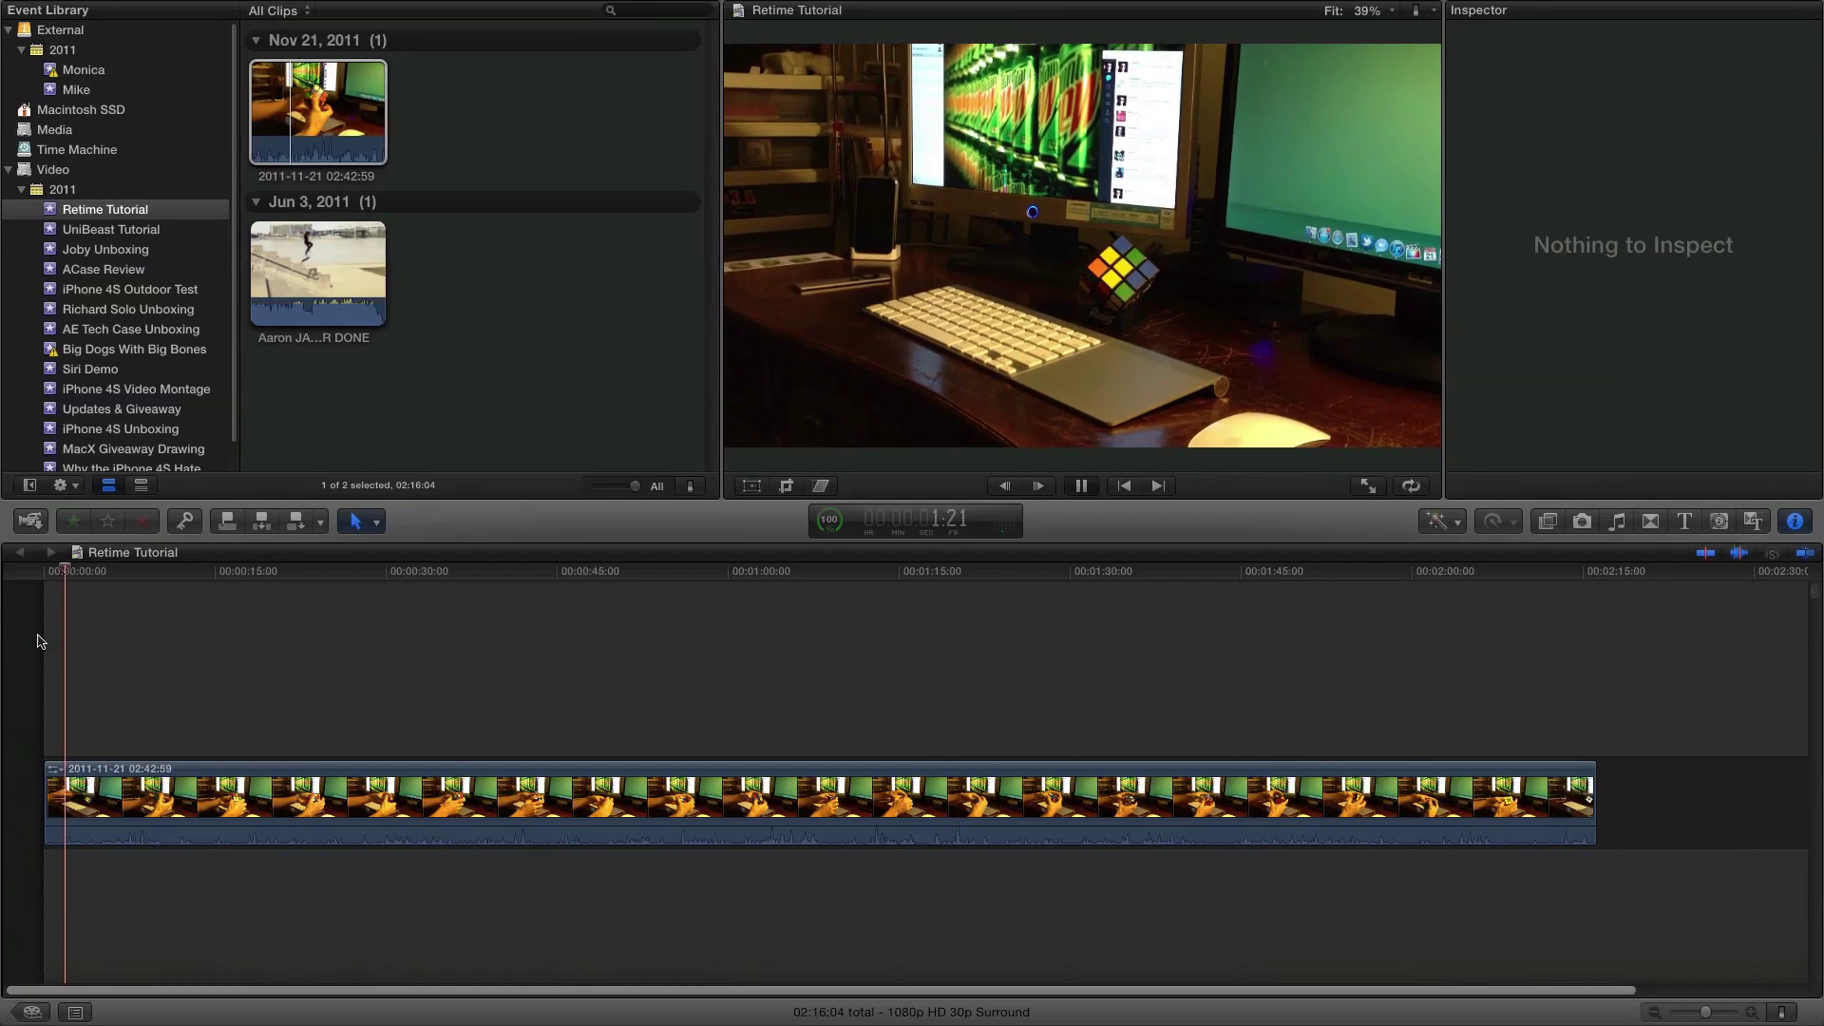
left_click(137, 574)
left_click(434, 571)
key("space")
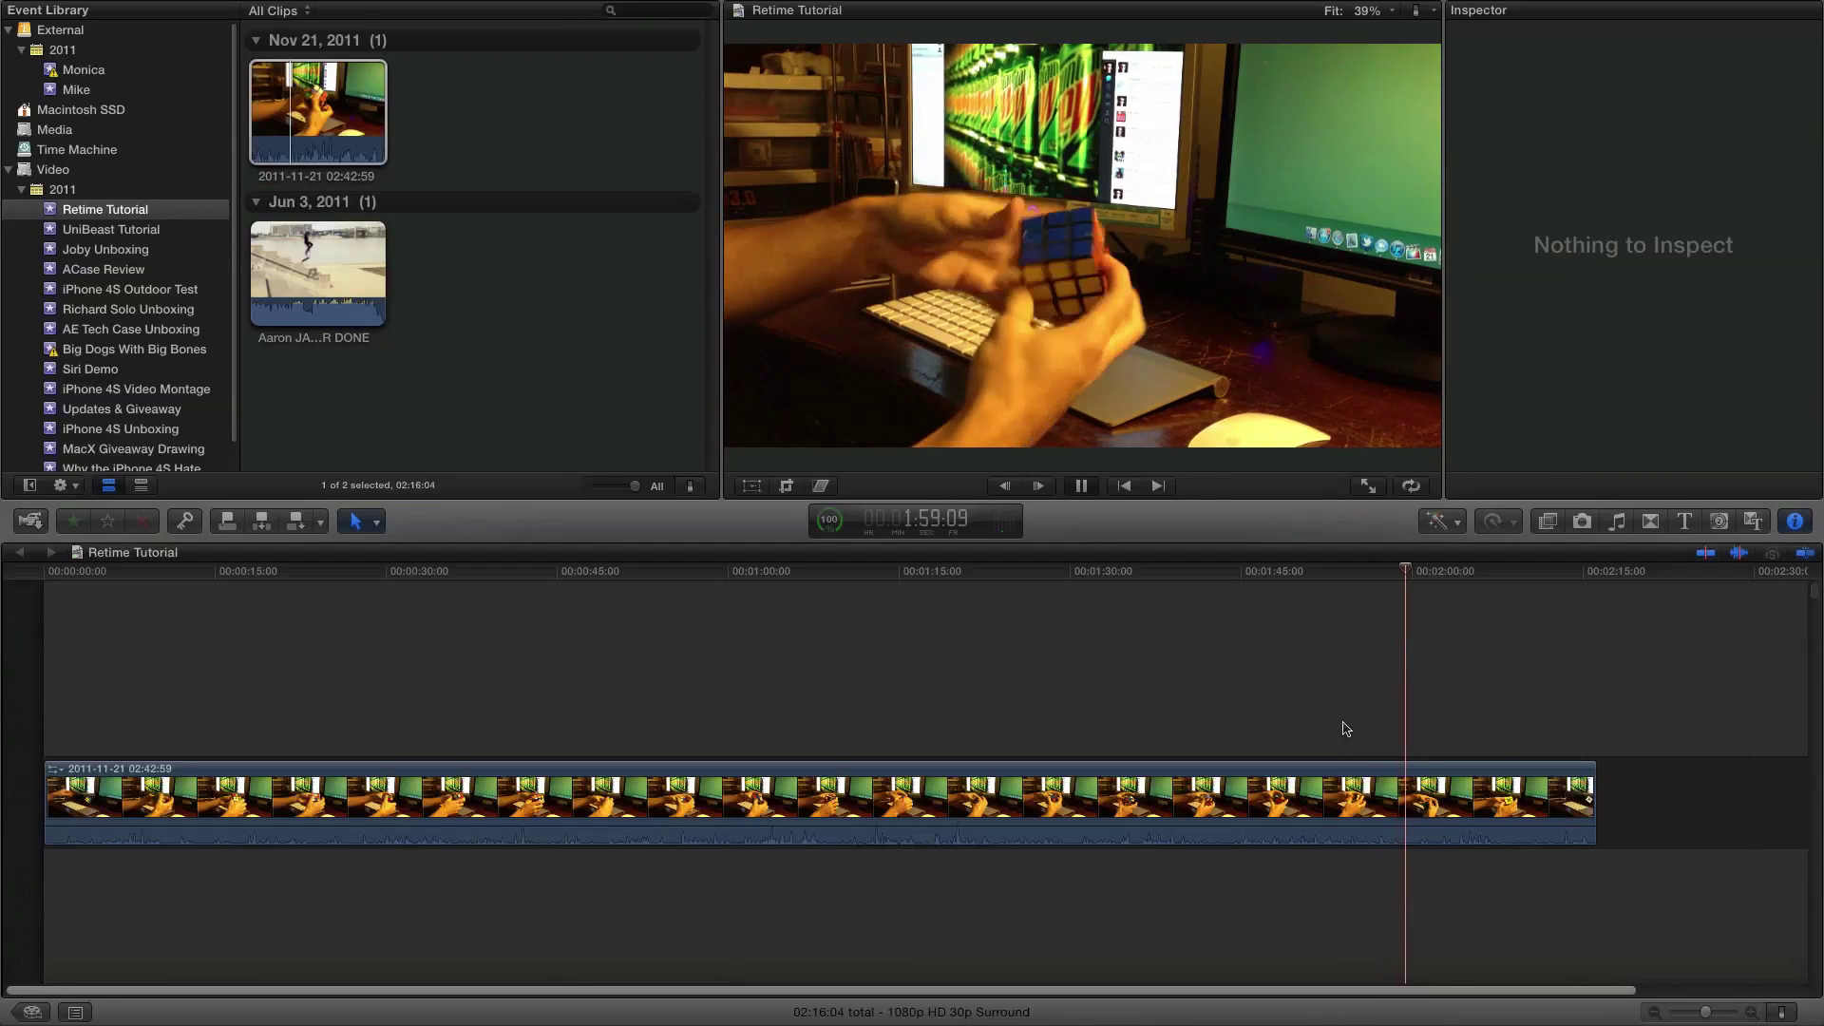
- Find the end of the fast section by playback and cut the clip at about 2:06
left_click(1478, 573)
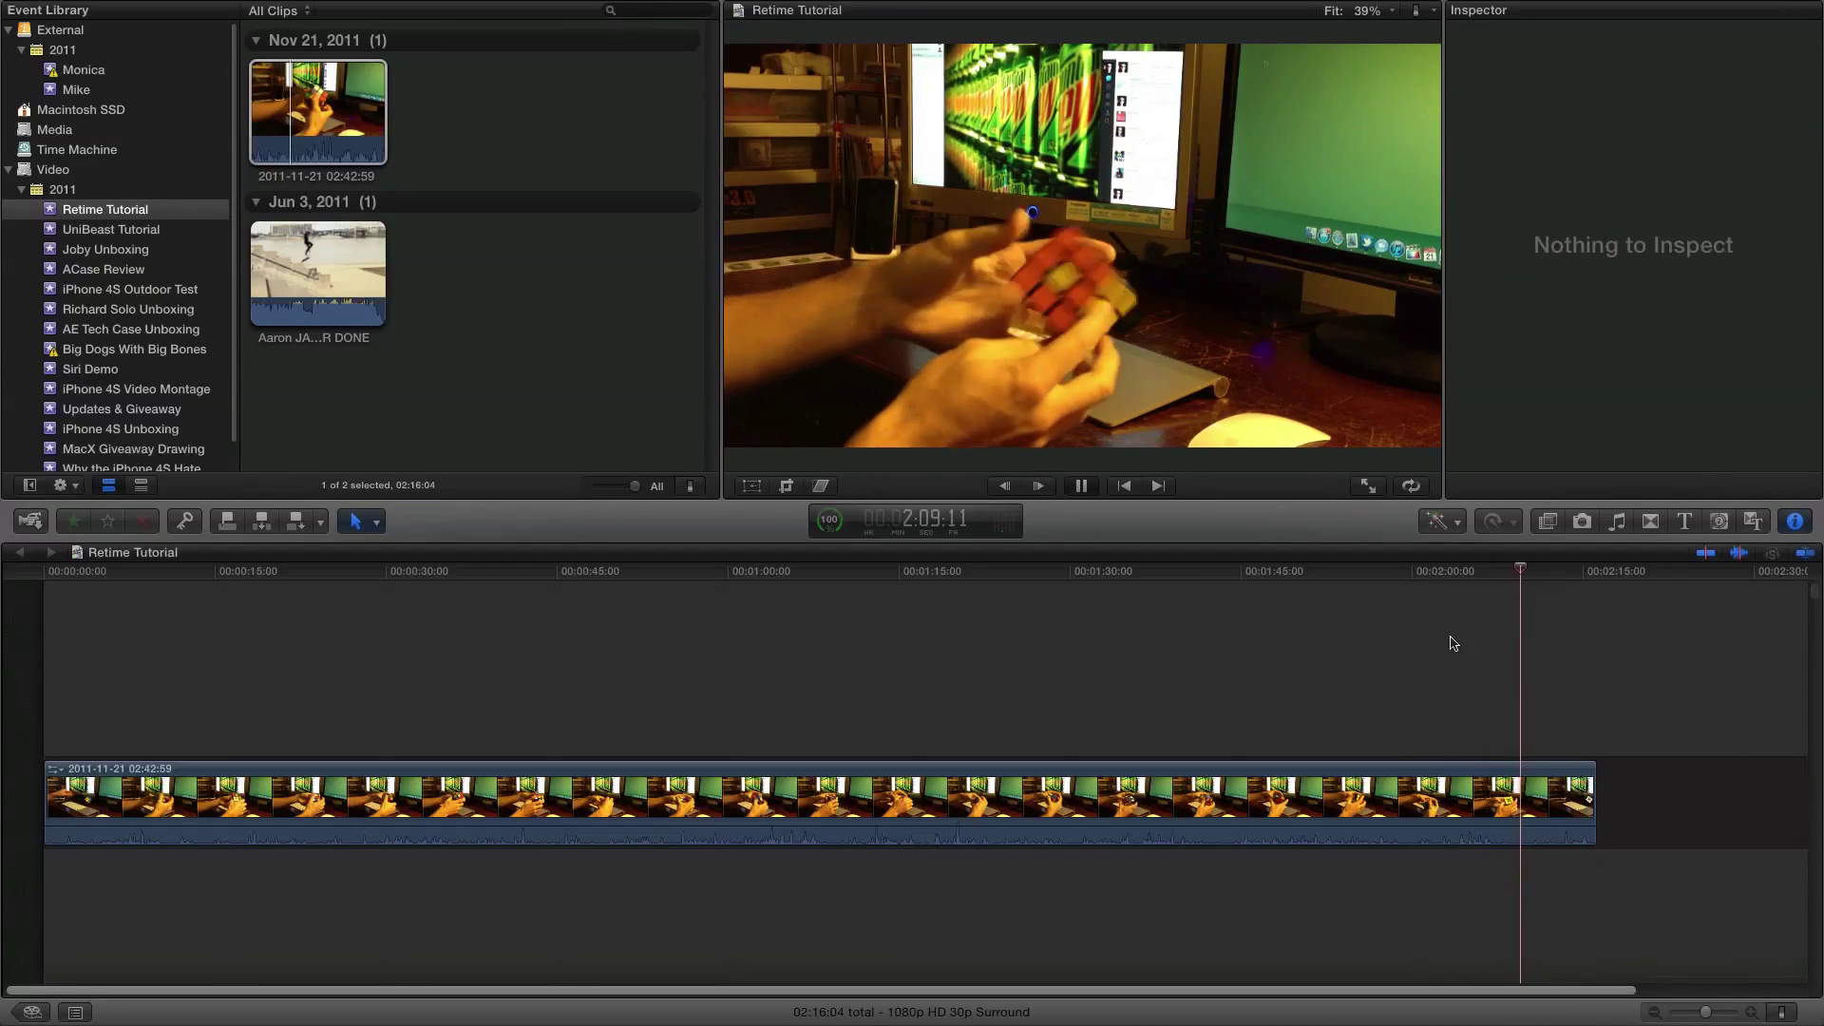
key("space")
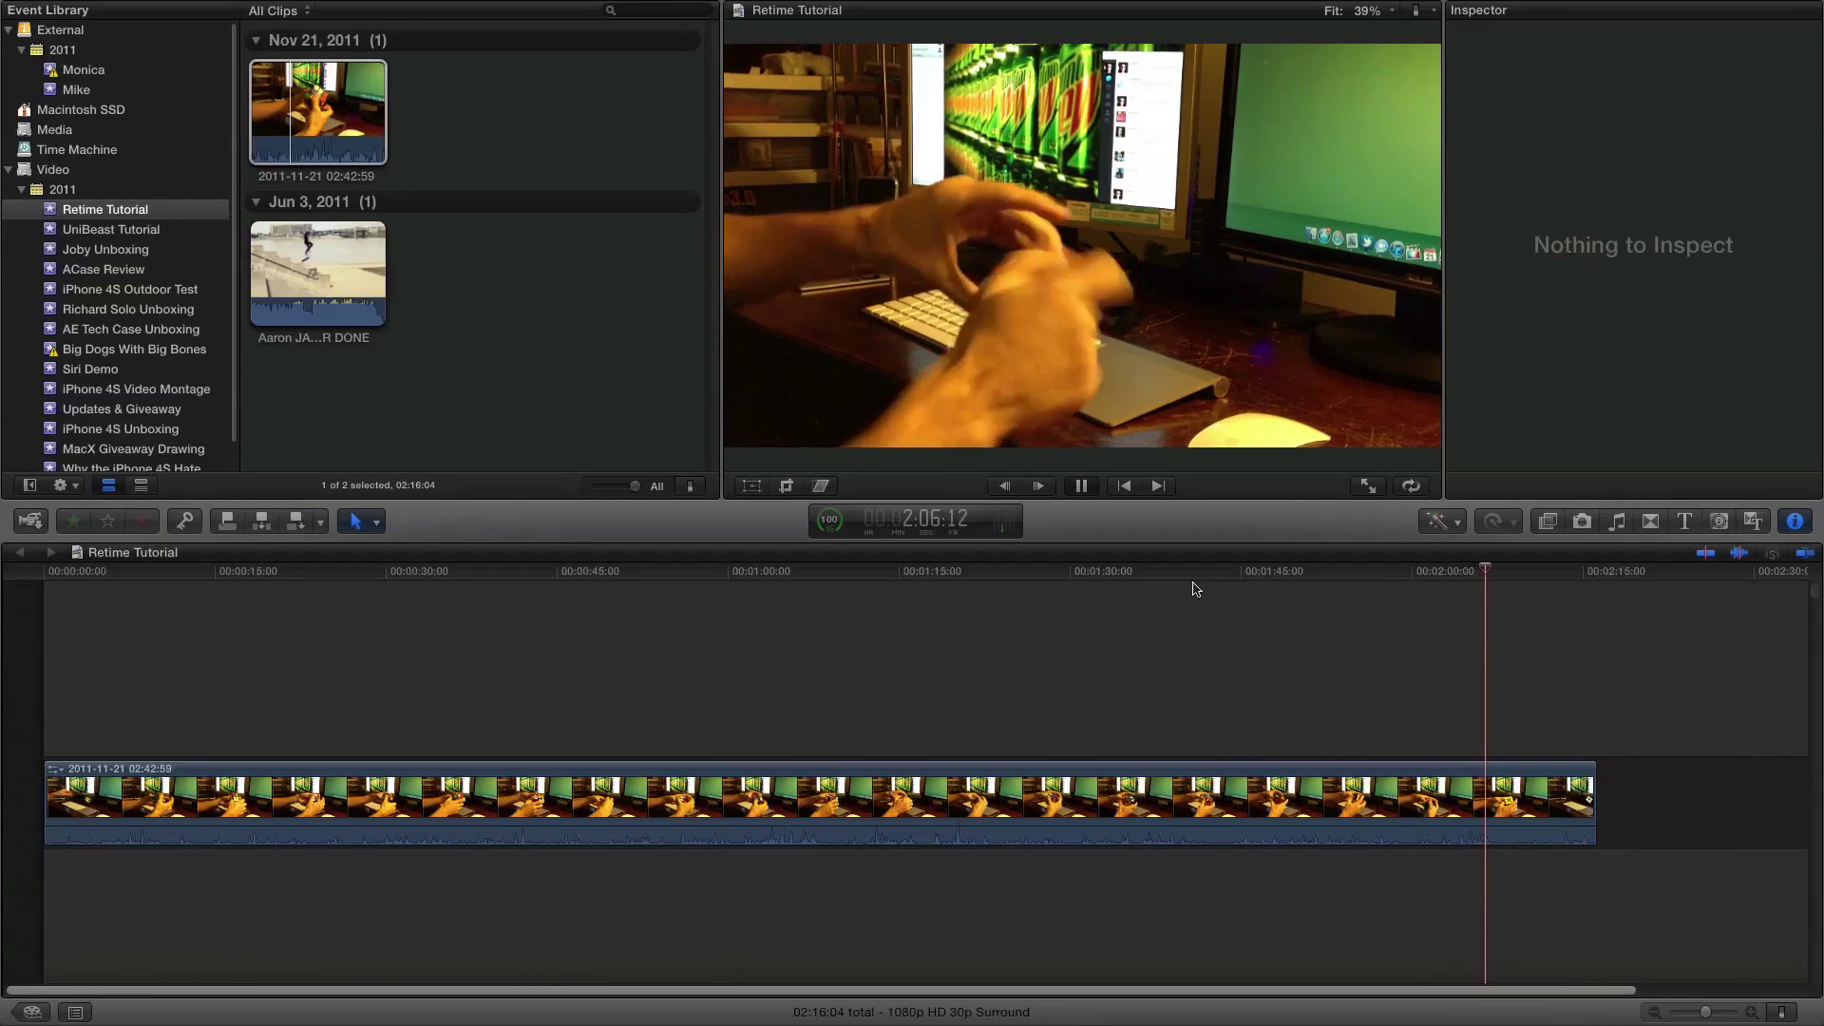
key("space")
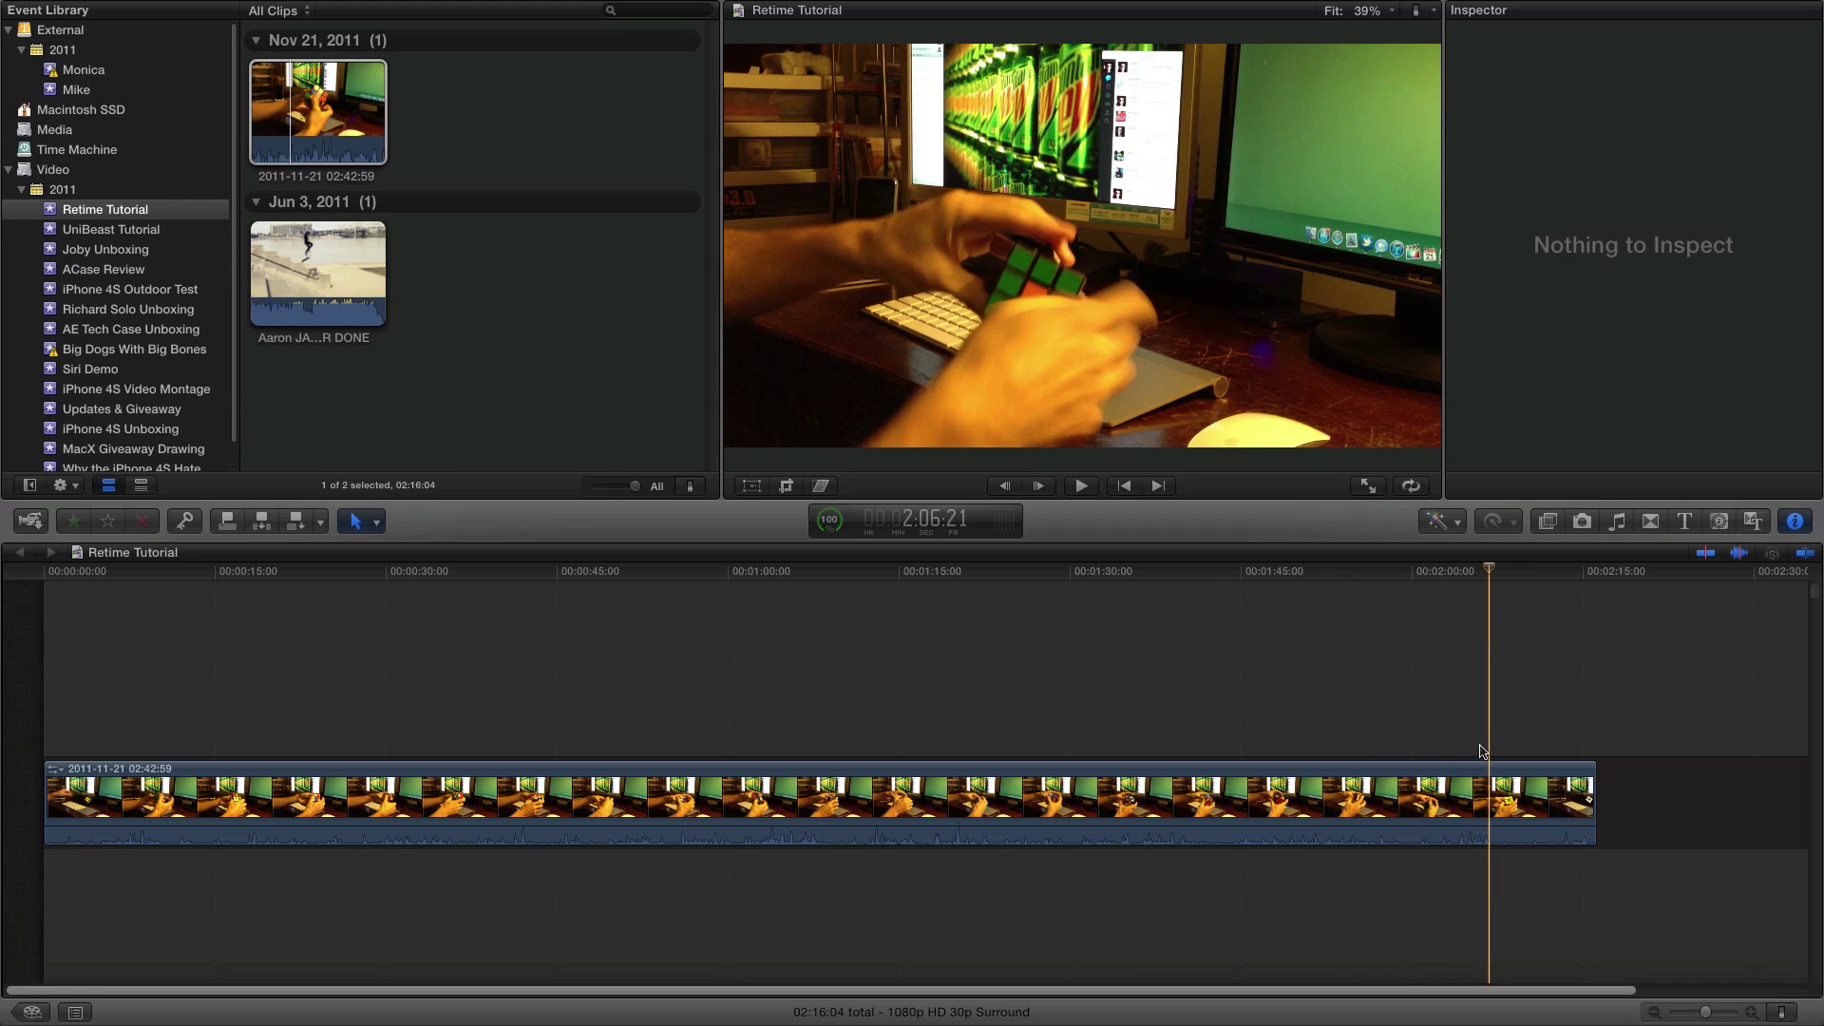
left_click_drag(1489, 571, 1484, 573)
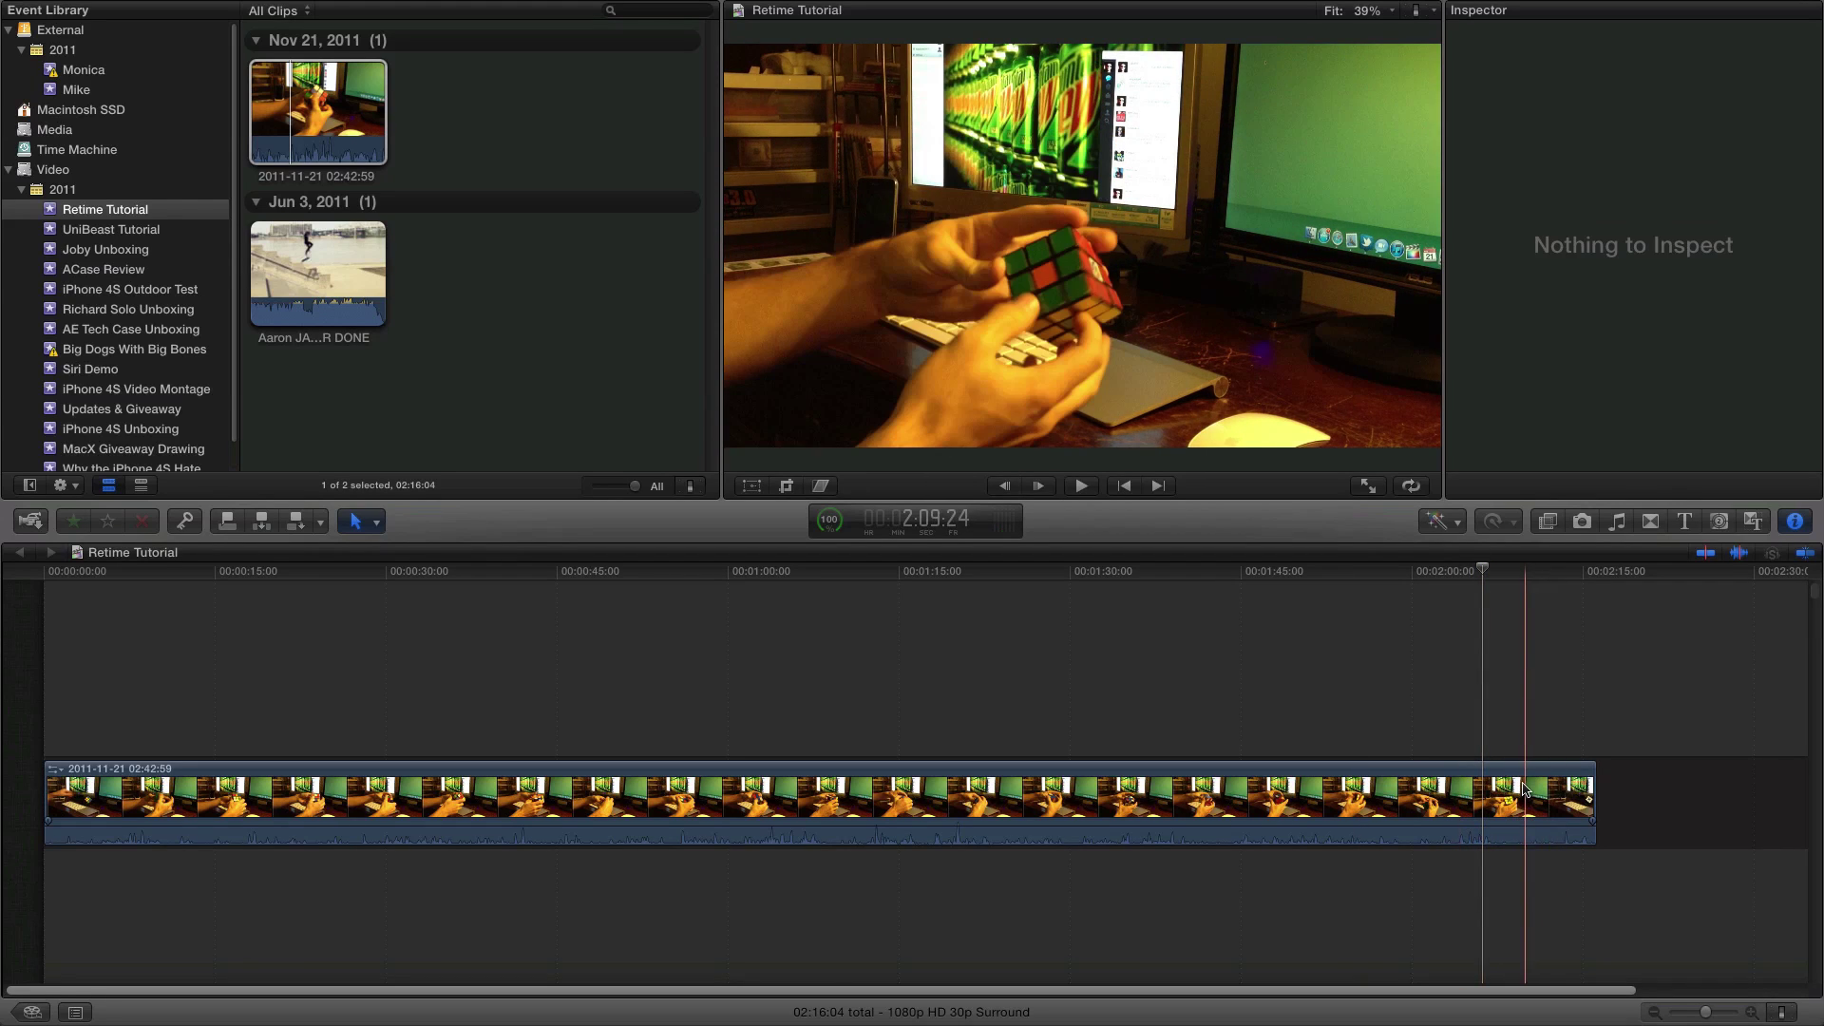
key("b")
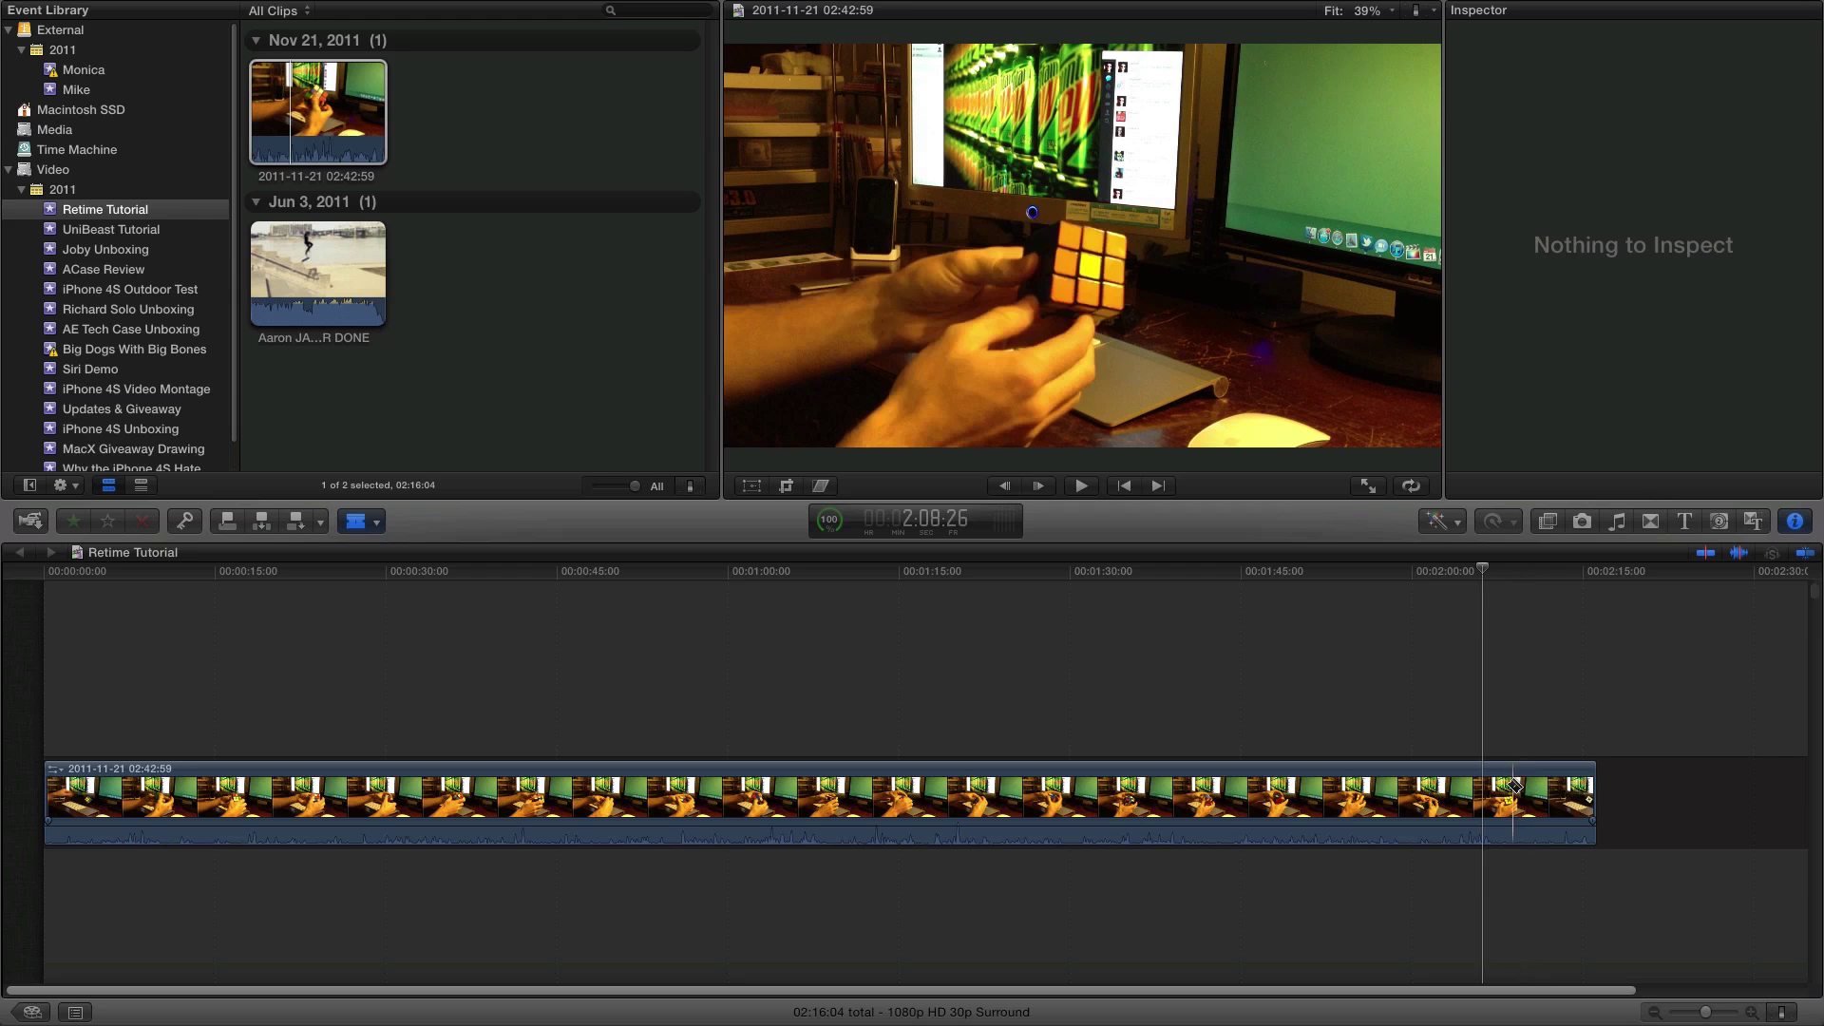
key("a")
- Review the Fast speed presets for the first segment and show its Retime Editor
left_click(1365, 798)
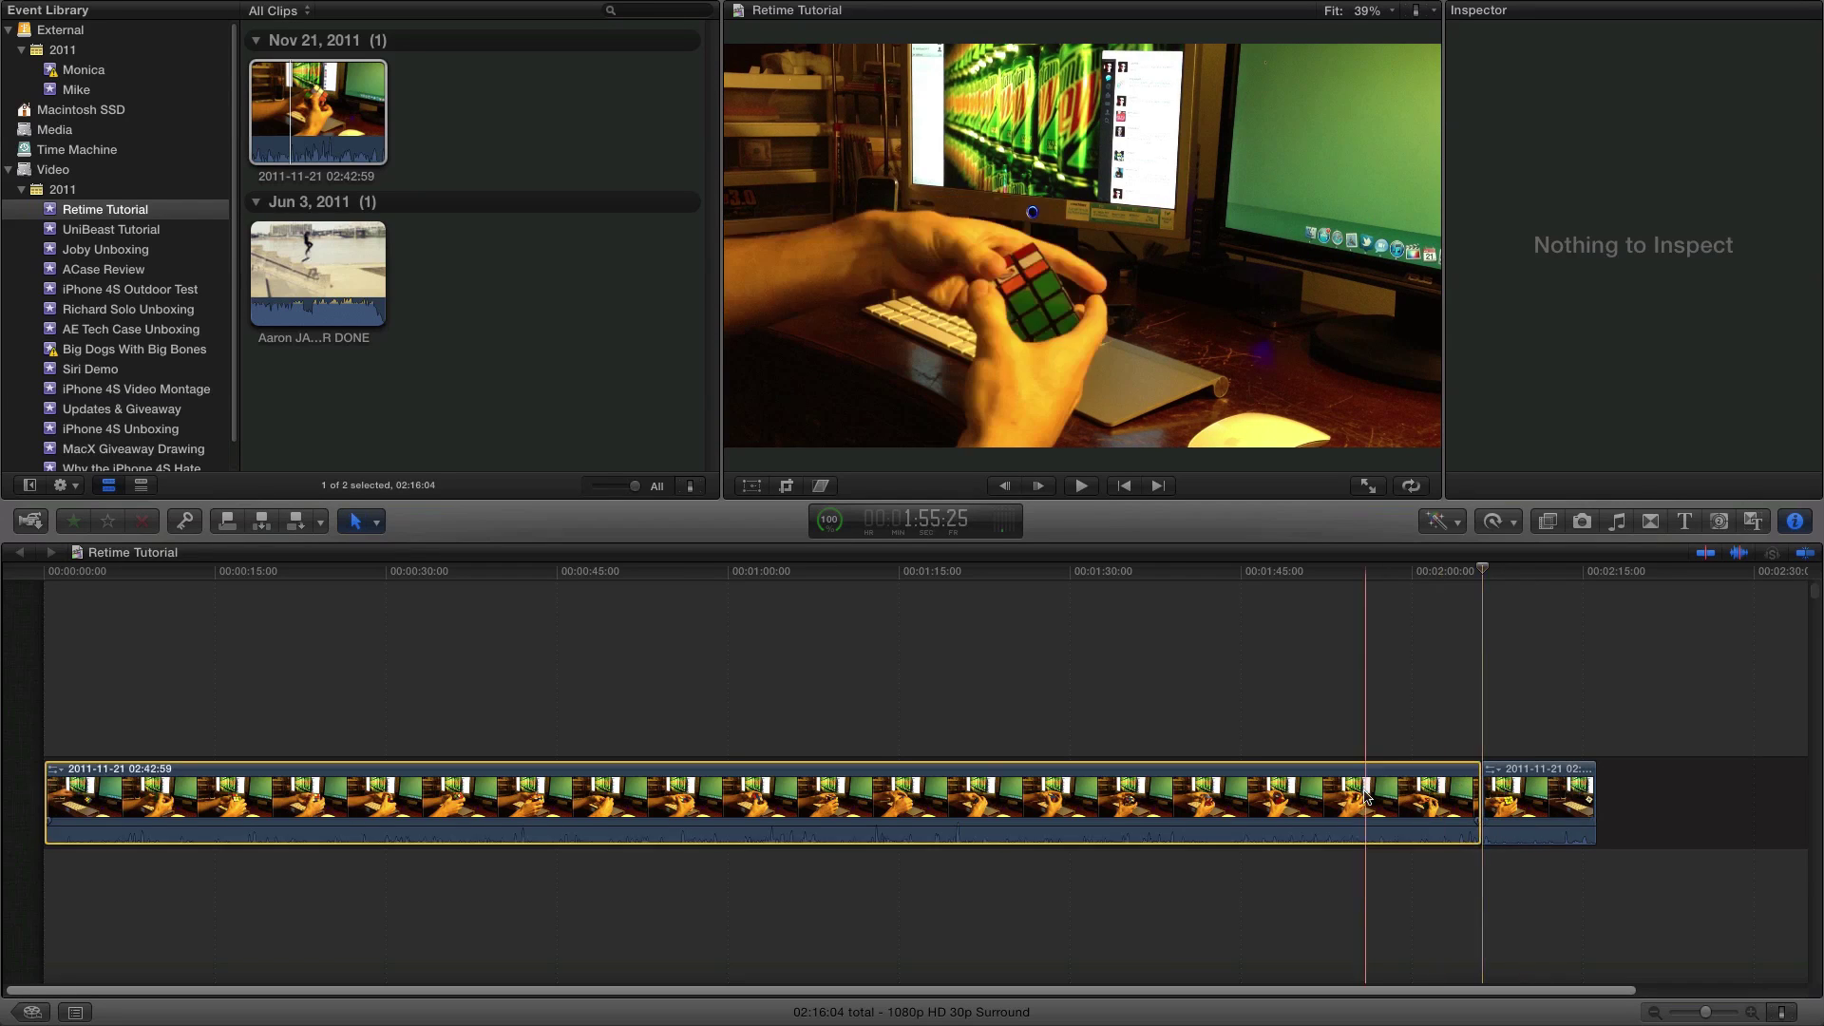
left_click(1494, 523)
mouse_move(1514, 567)
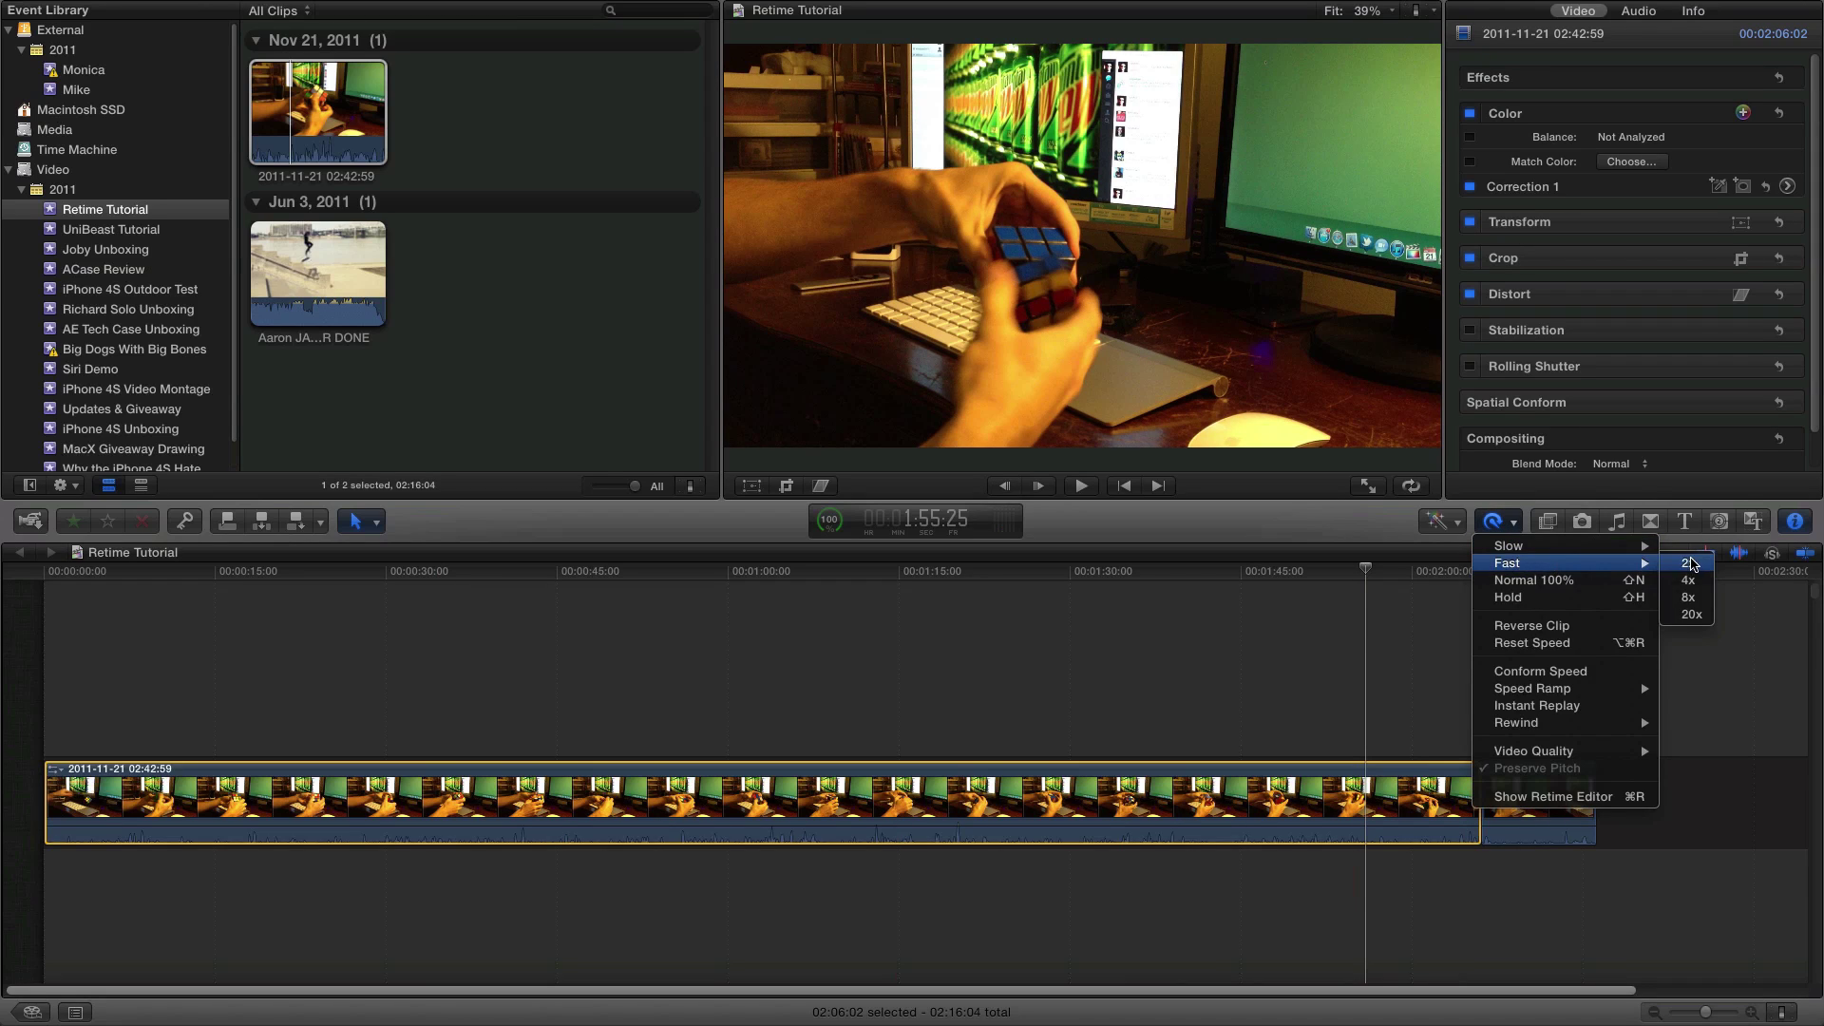
left_click(1688, 623)
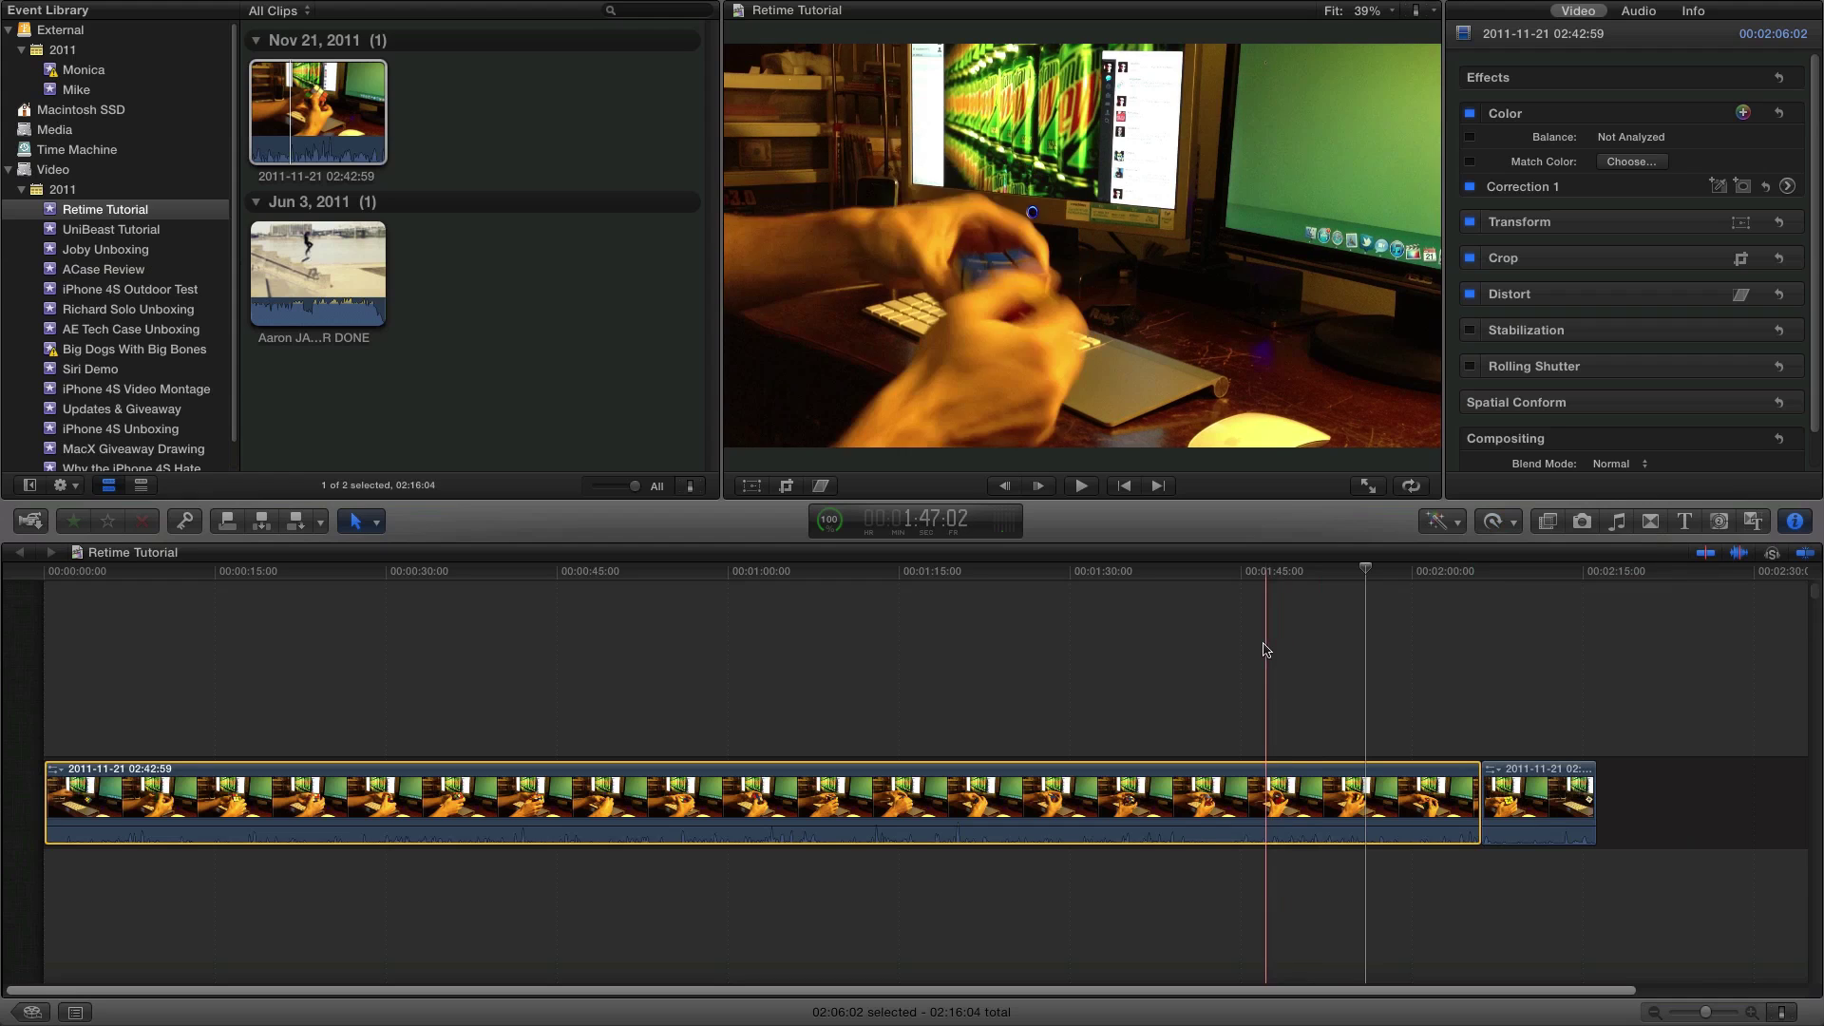
key("super+r")
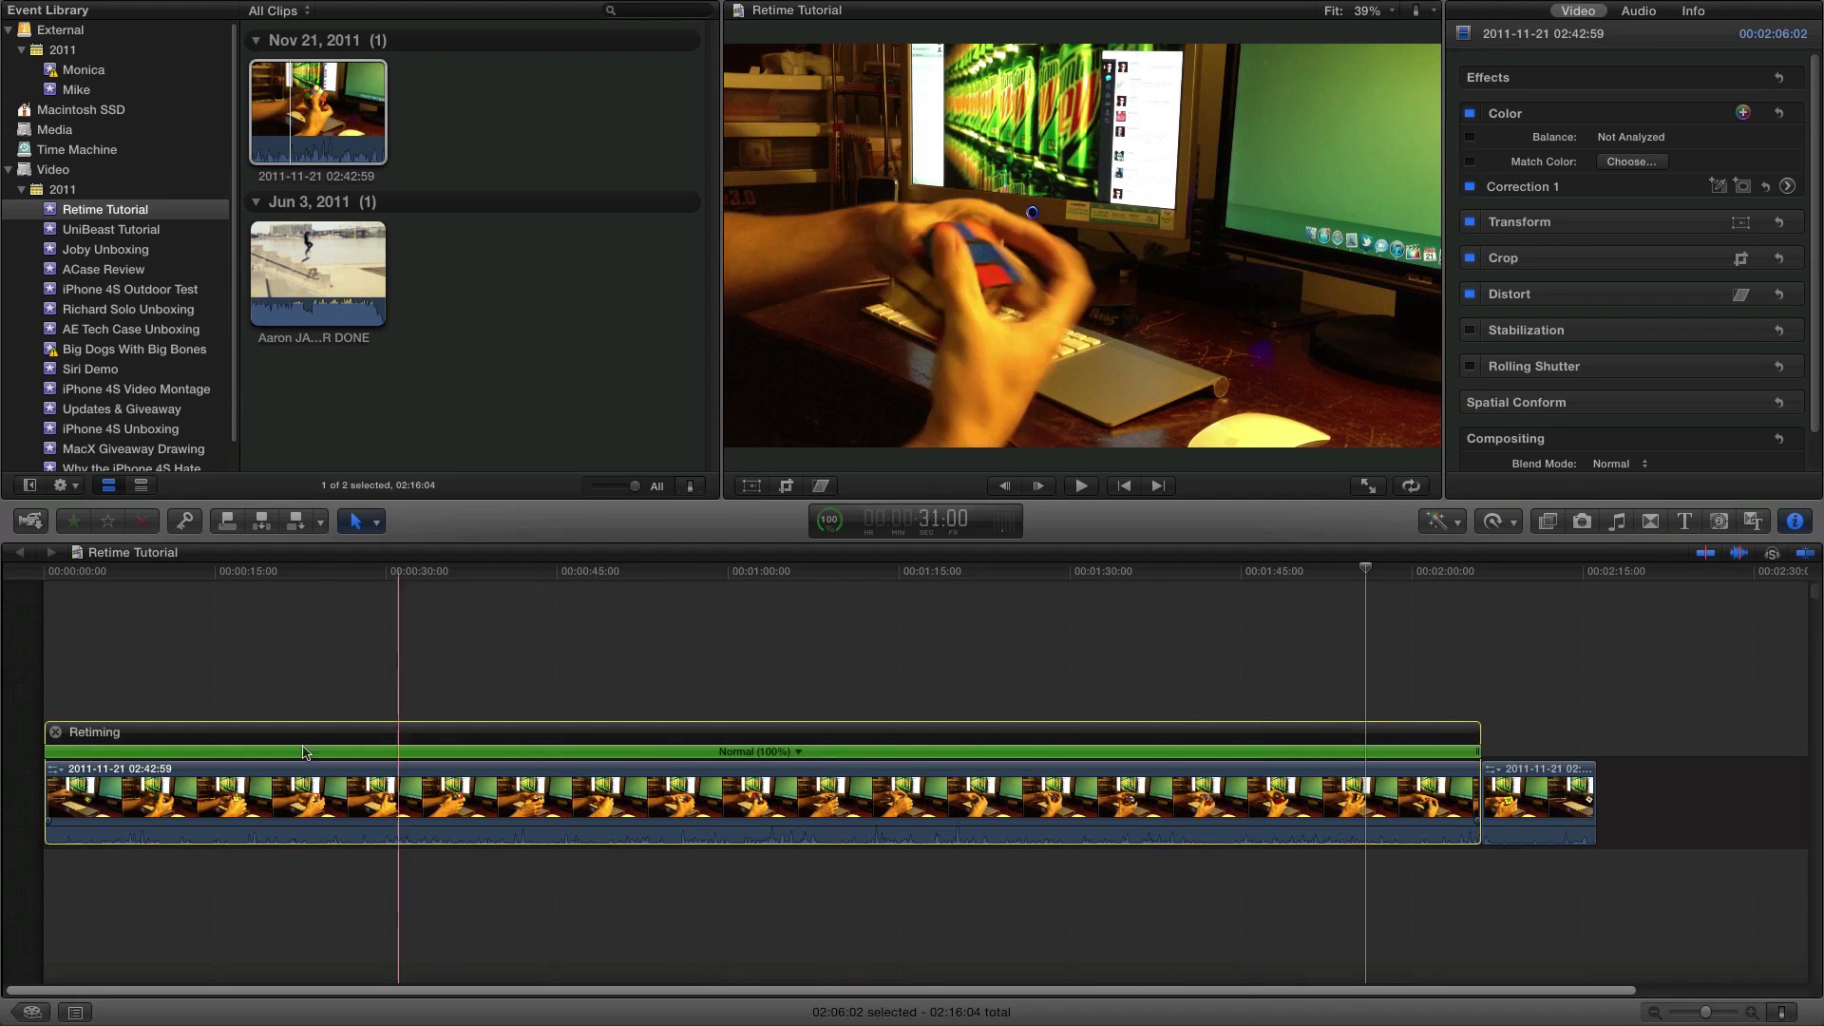
- Speed the first segment up to 107% by shortening its retiming bar, and play back the result
key("super+equal")
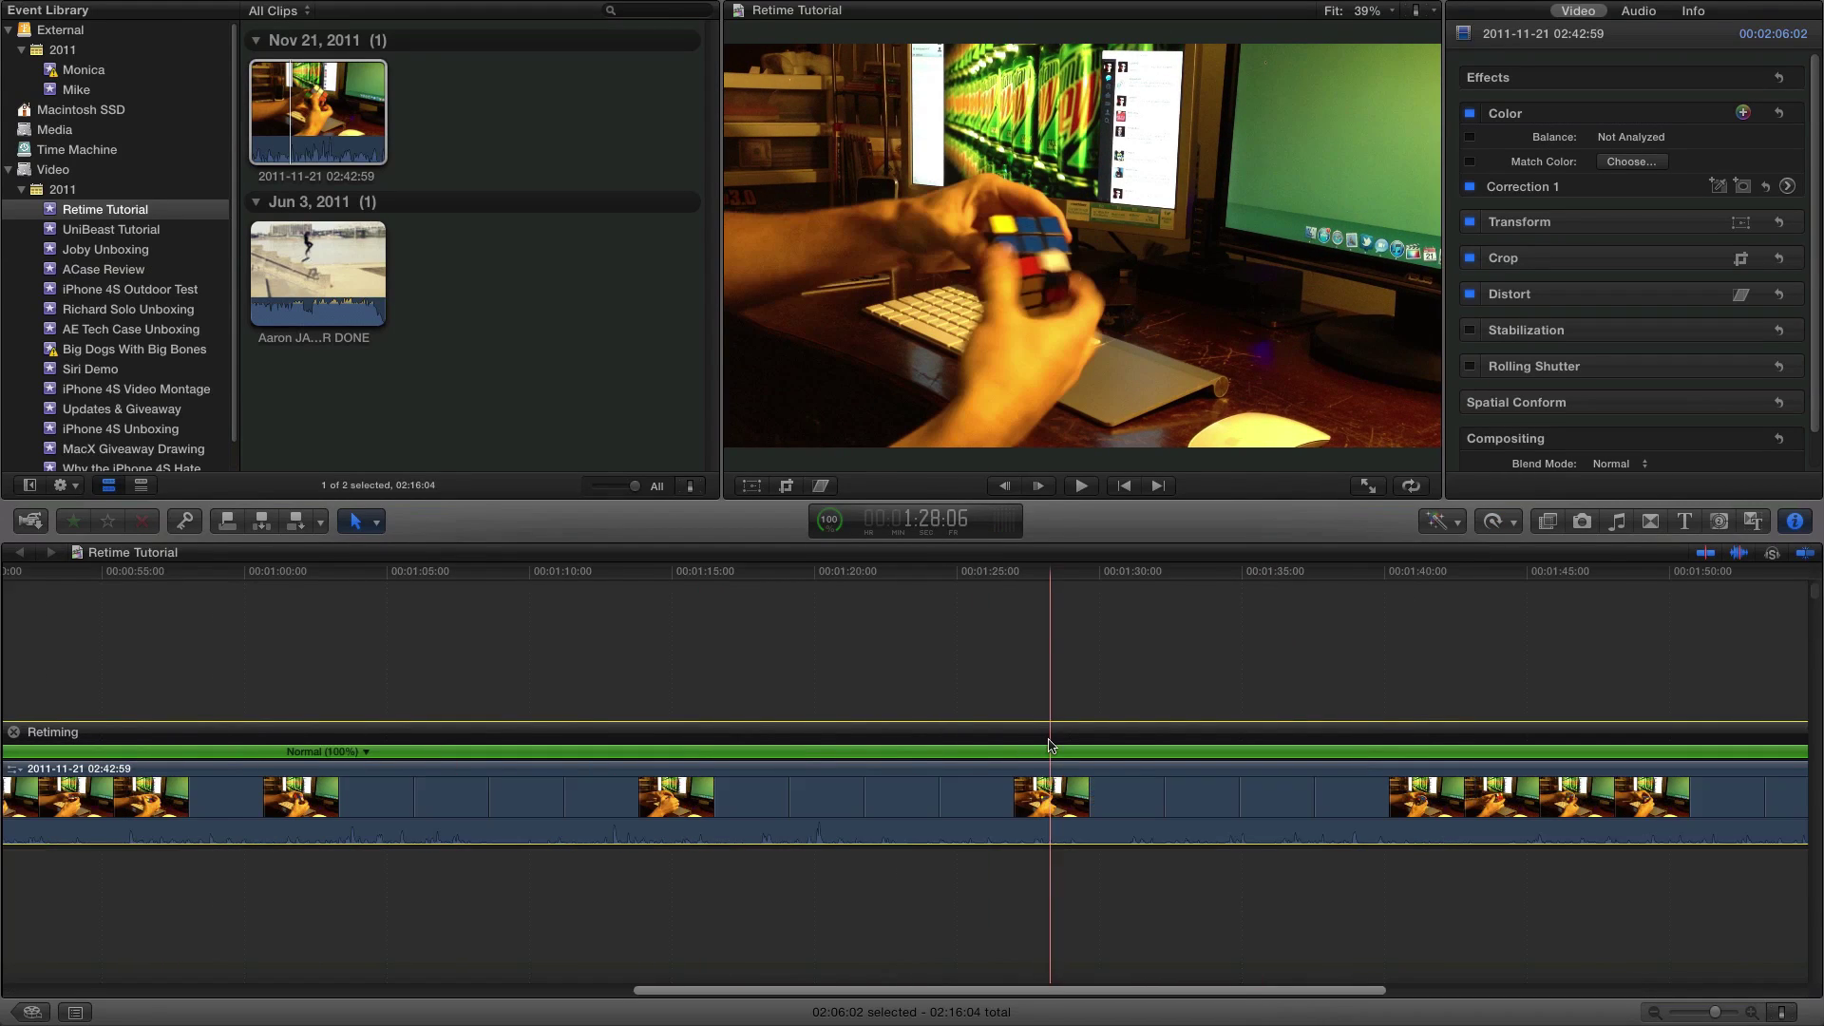
scroll(865, 770, "right", 5)
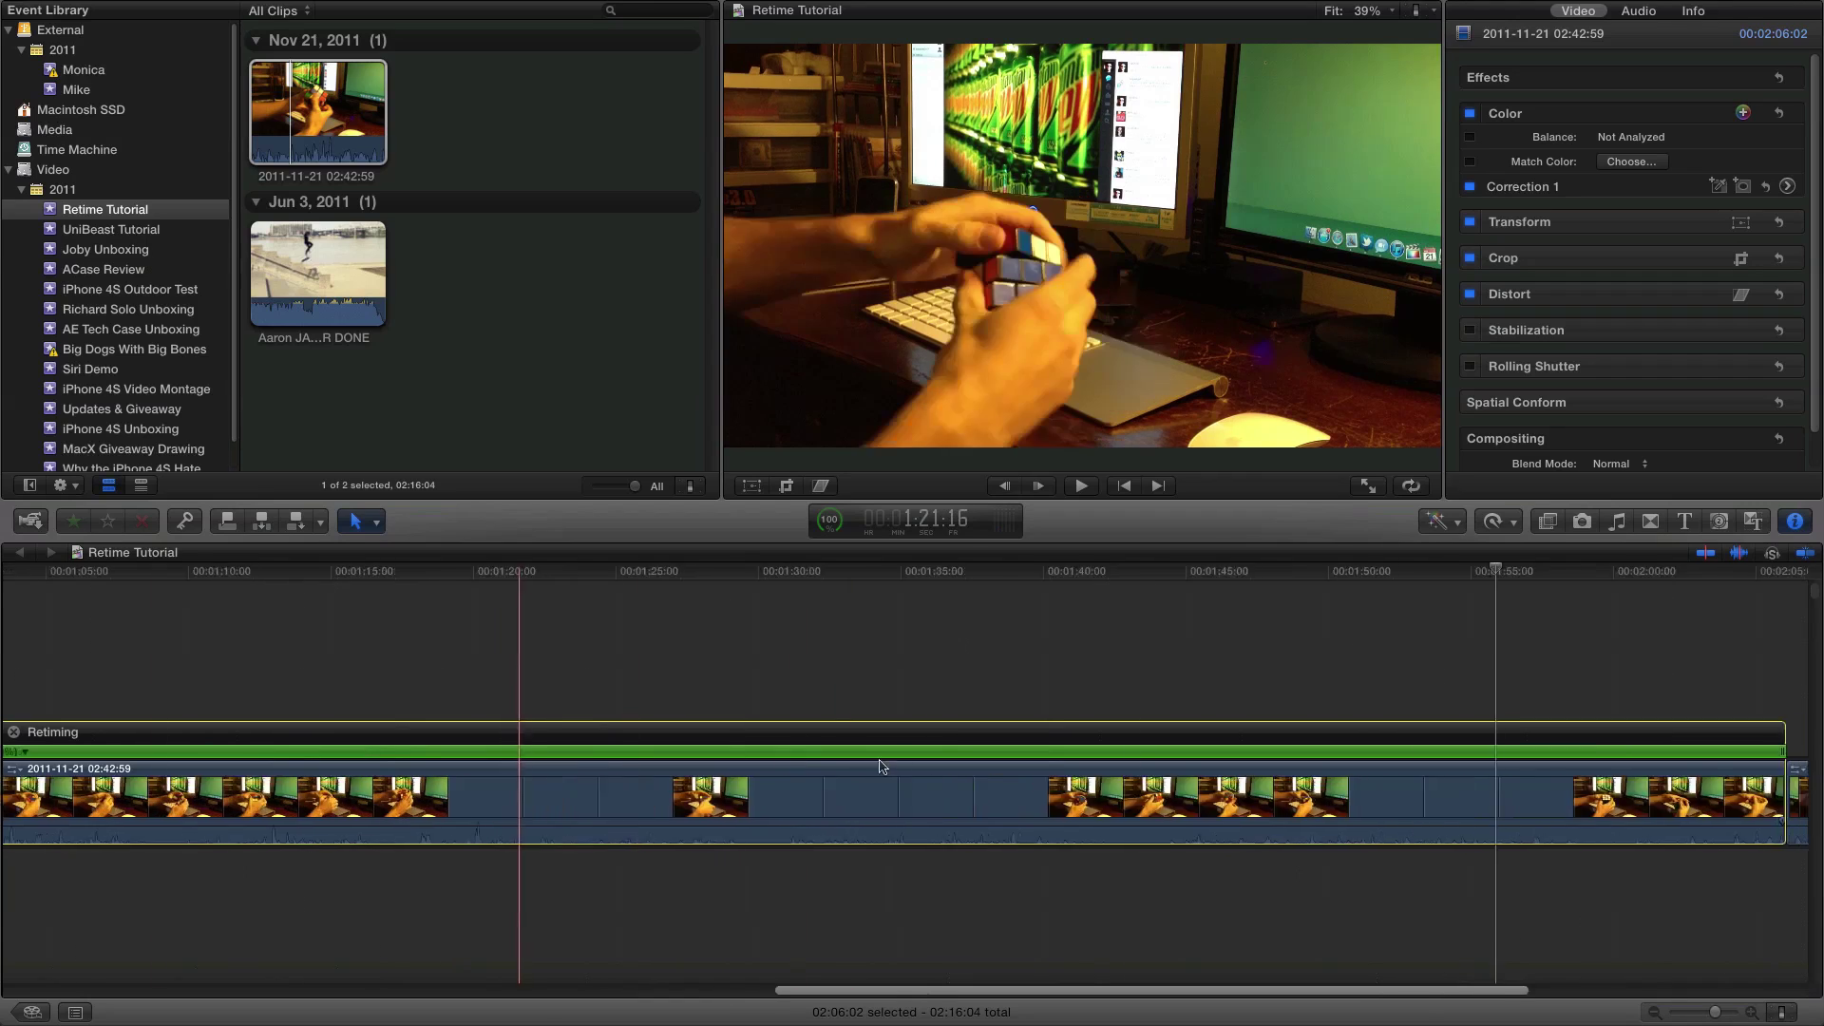
scroll(1116, 719, "right", 2)
left_click_drag(1254, 752, 1028, 752)
scroll(1030, 753, "left", 5)
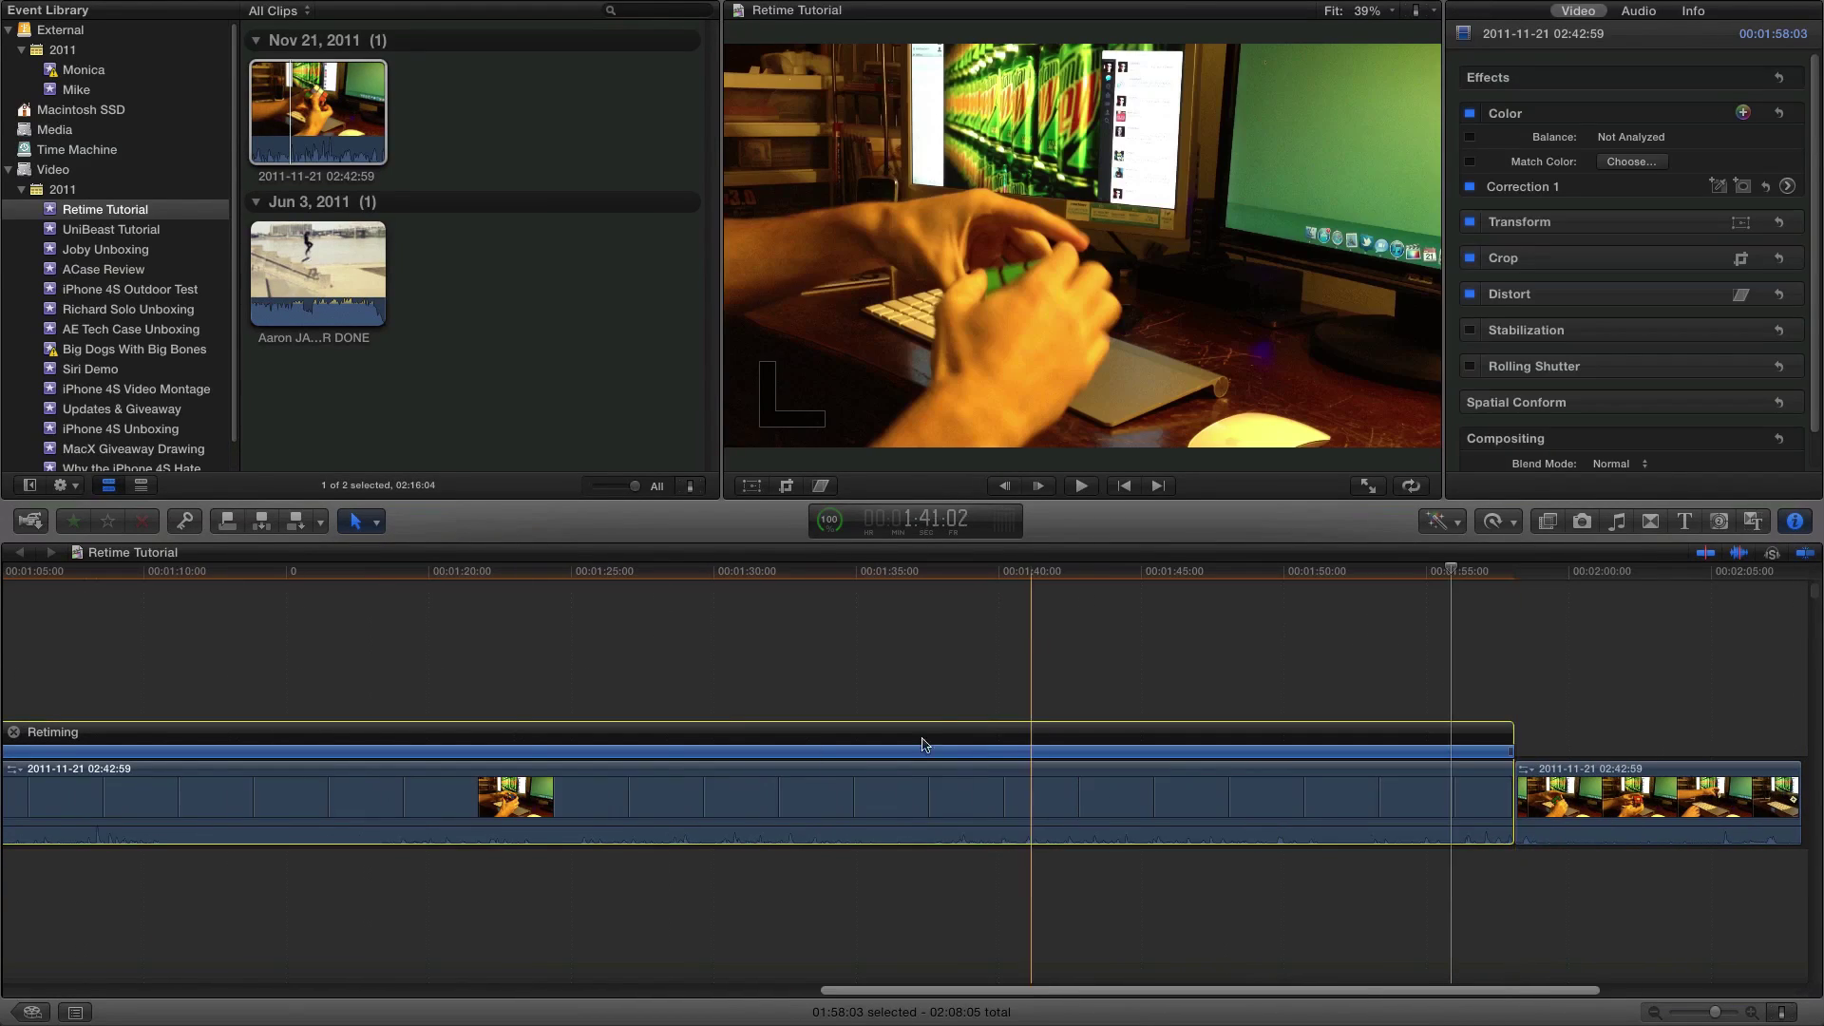
scroll(315, 757, "left", 10)
key("shift+z")
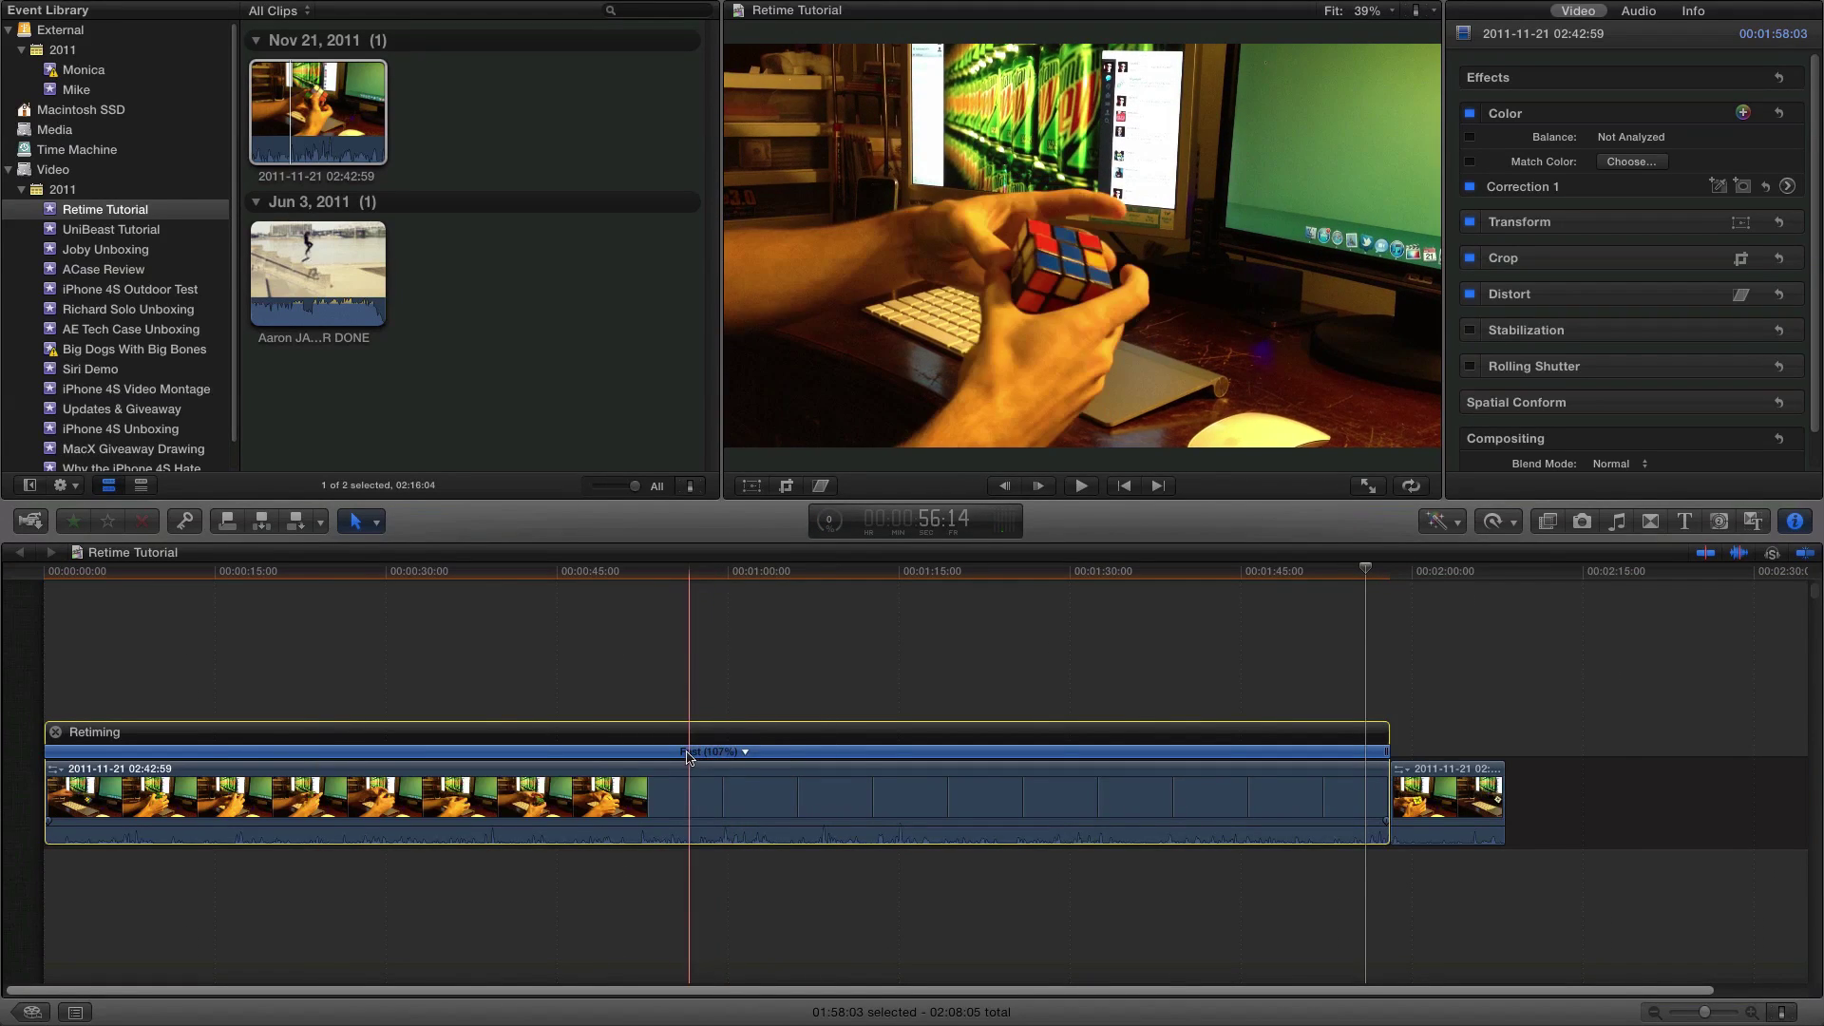
key("space")
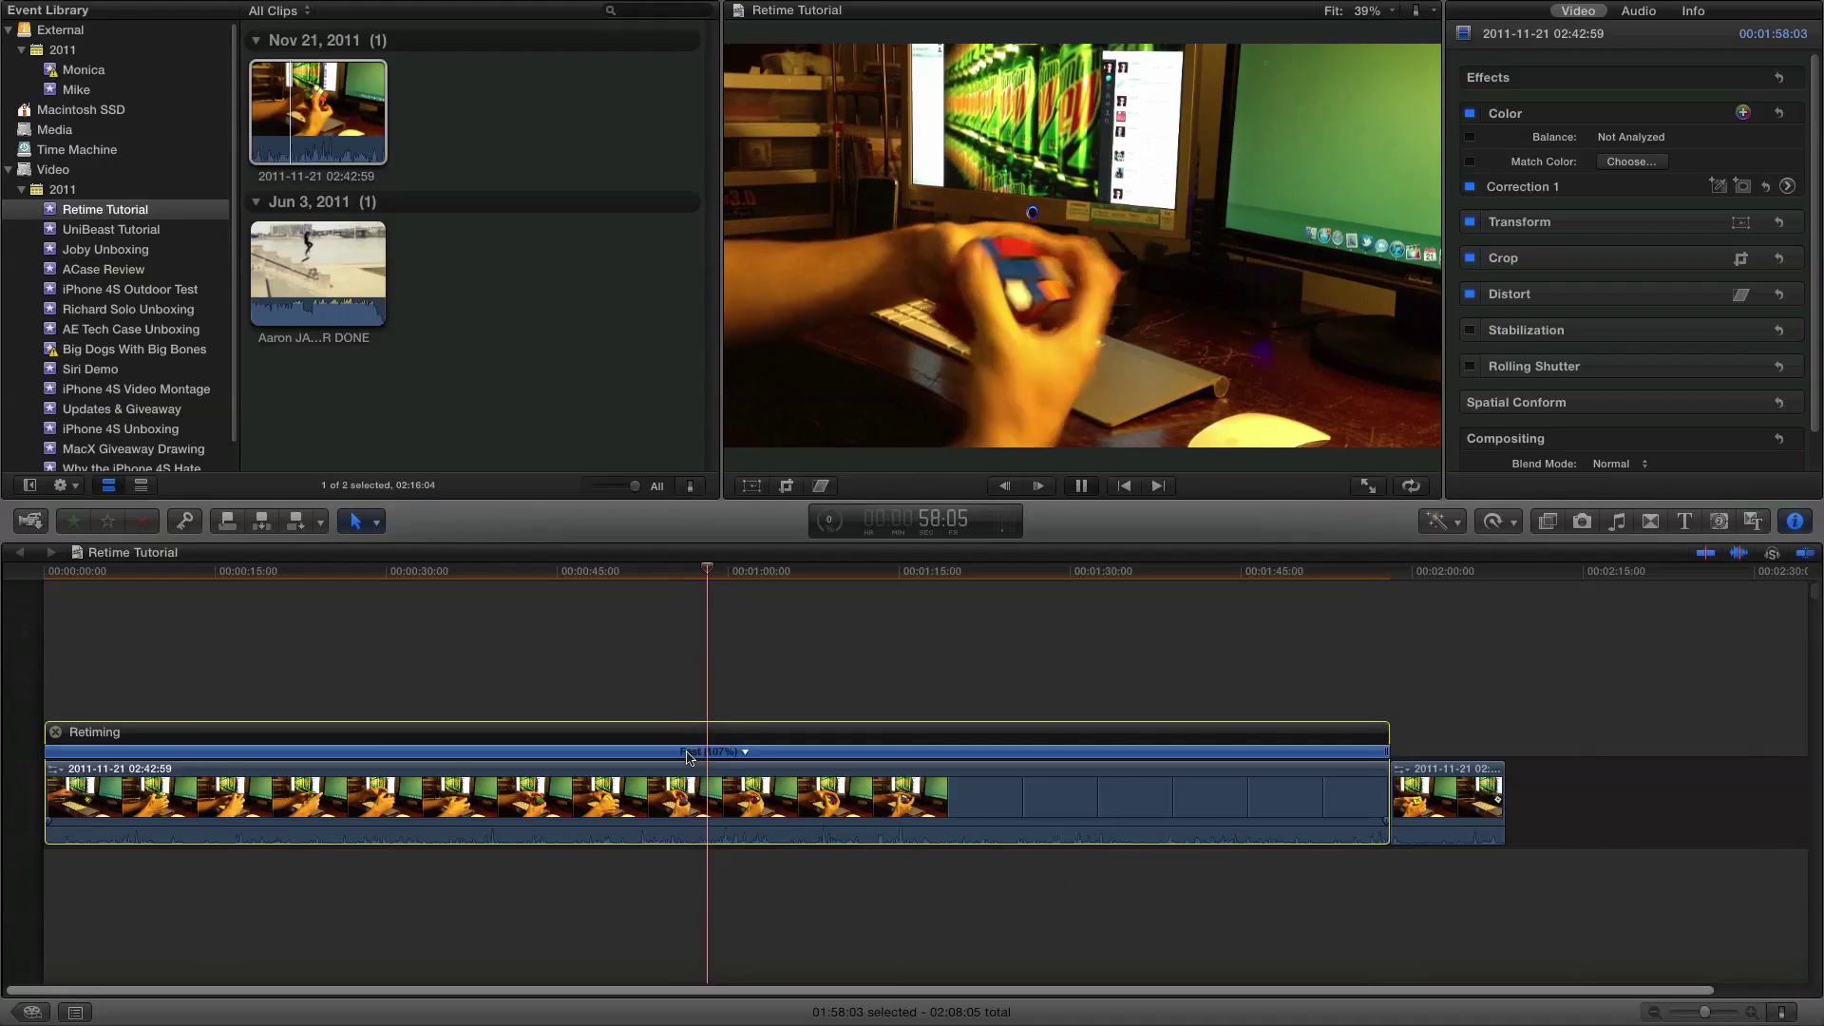
key("space")
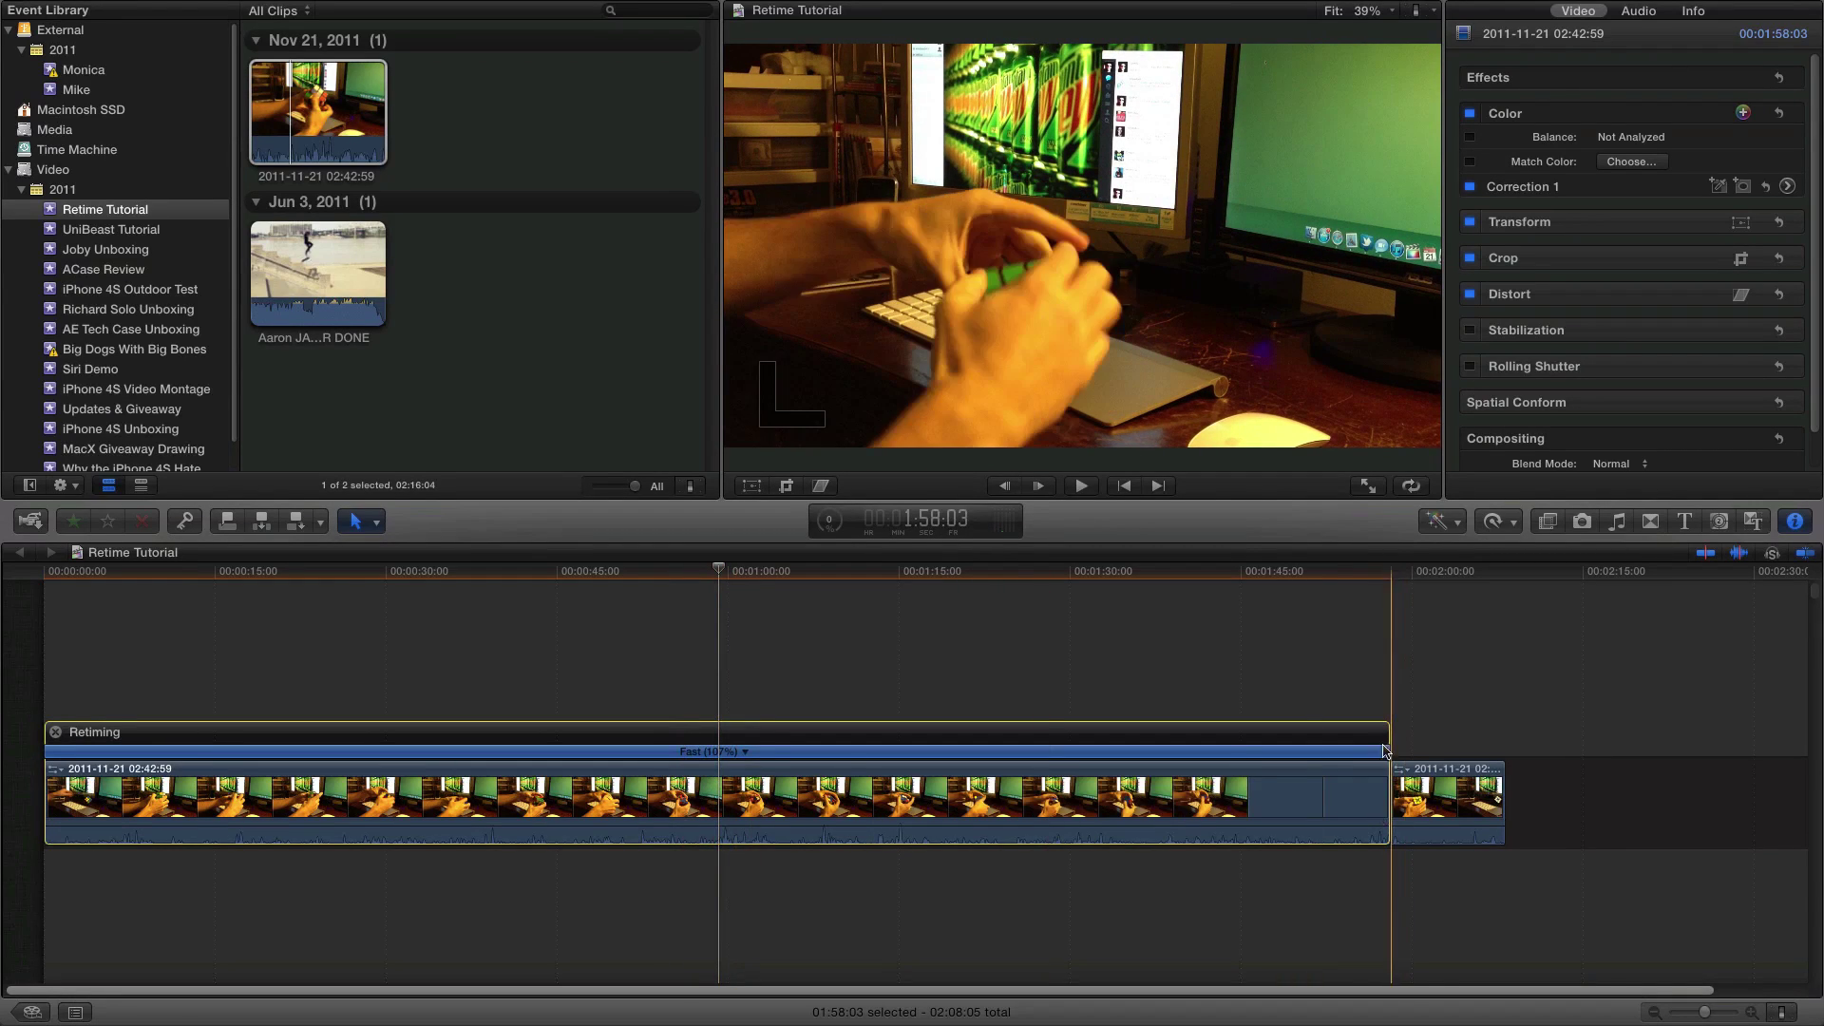
- Speed the first segment up to 593% by shortening its retiming bar, undoing and redoing the change once
left_click_drag(1385, 755, 282, 783)
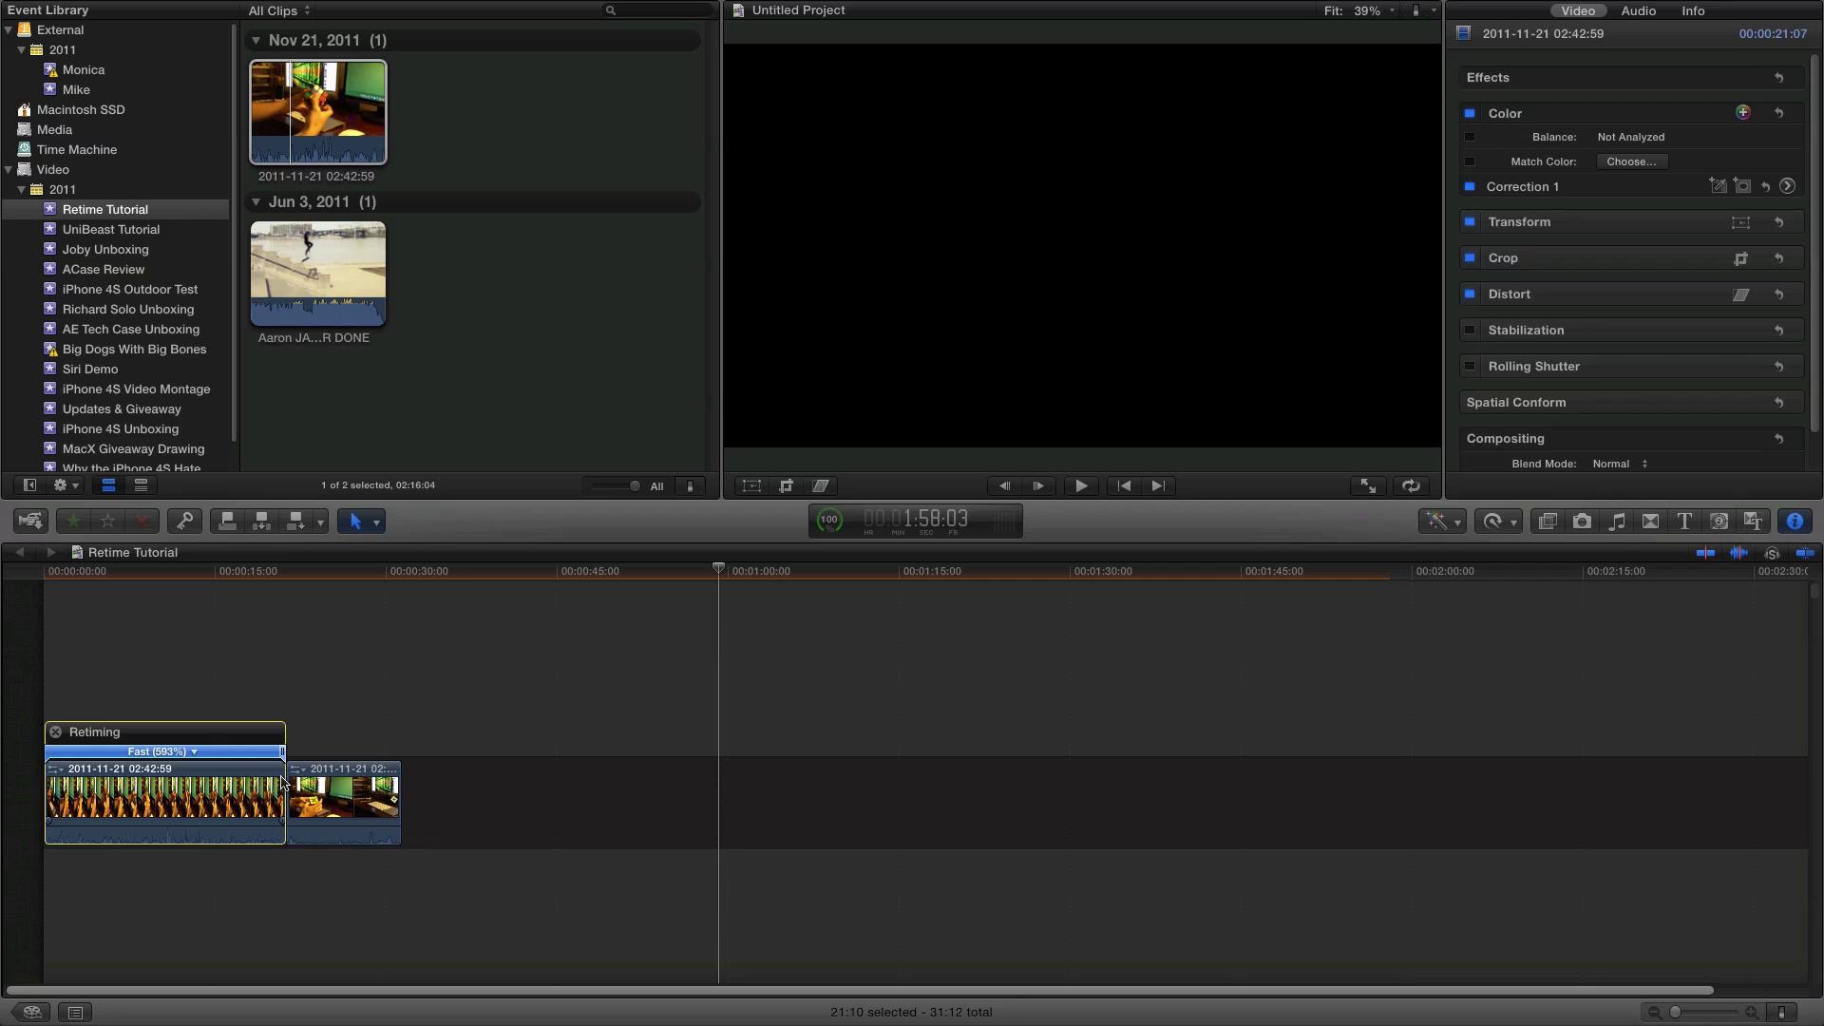
key("super+z")
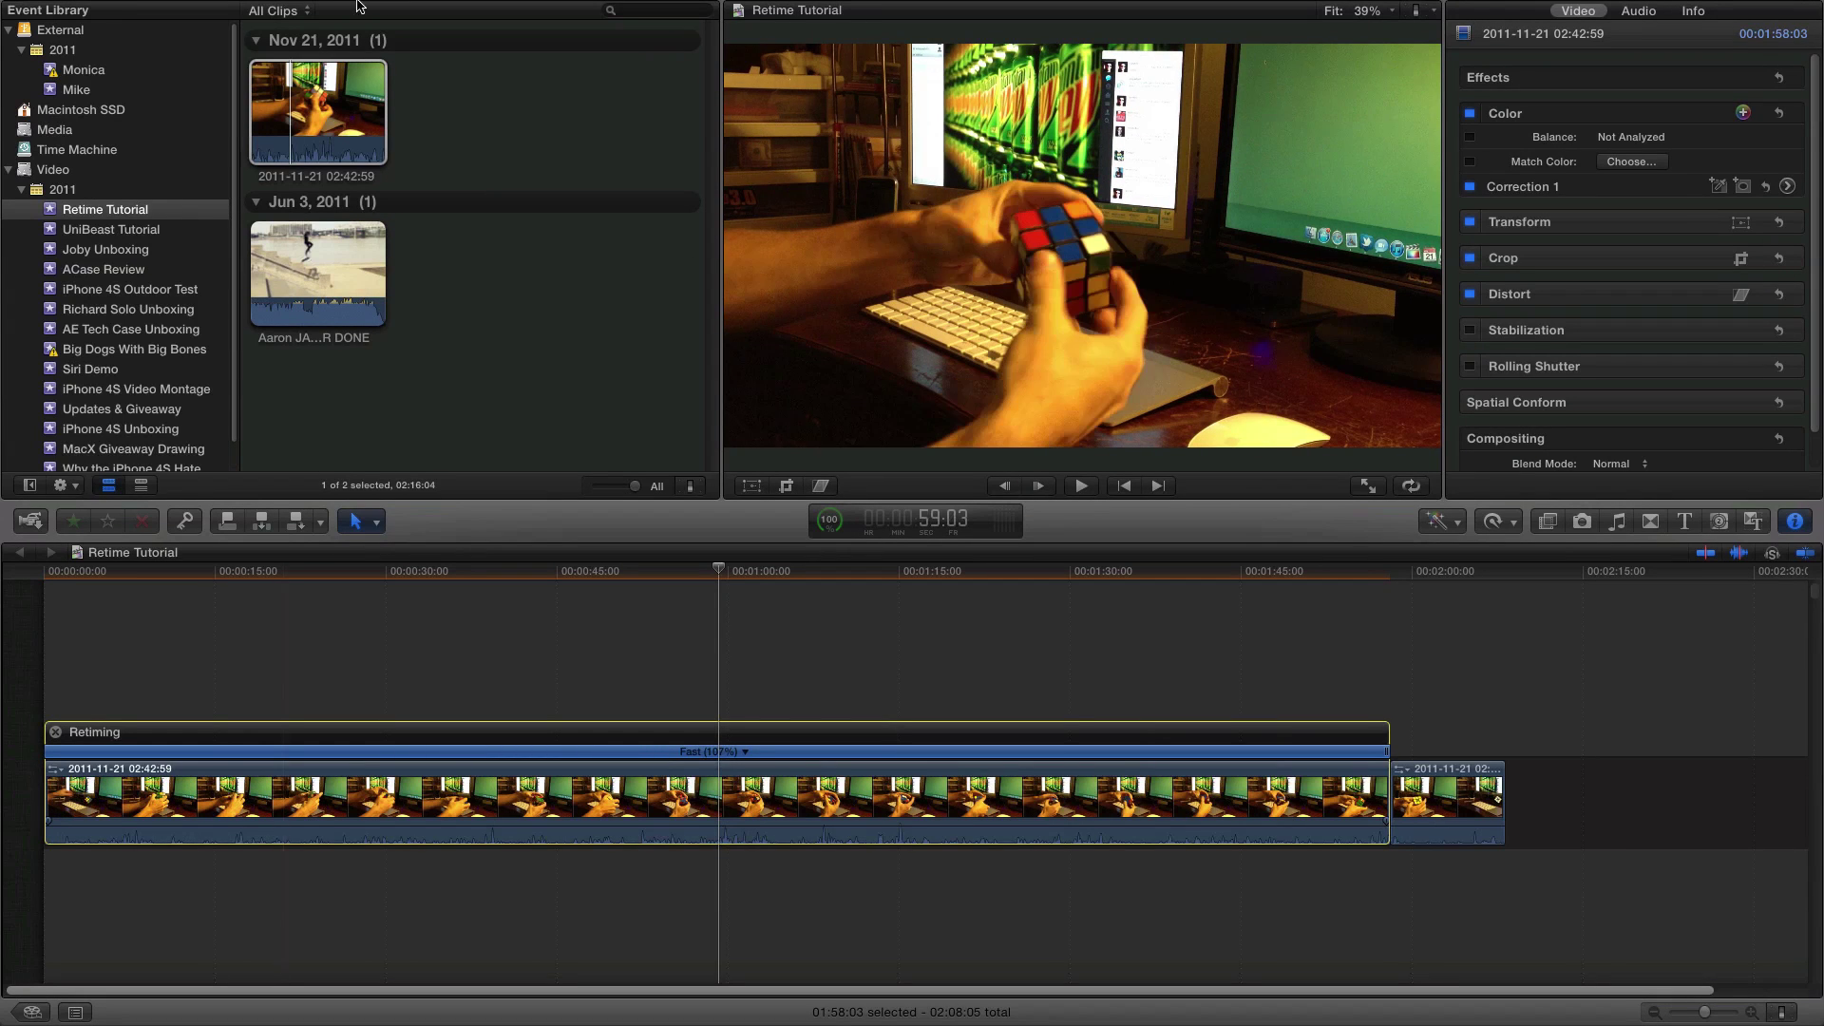
left_click(208, 10)
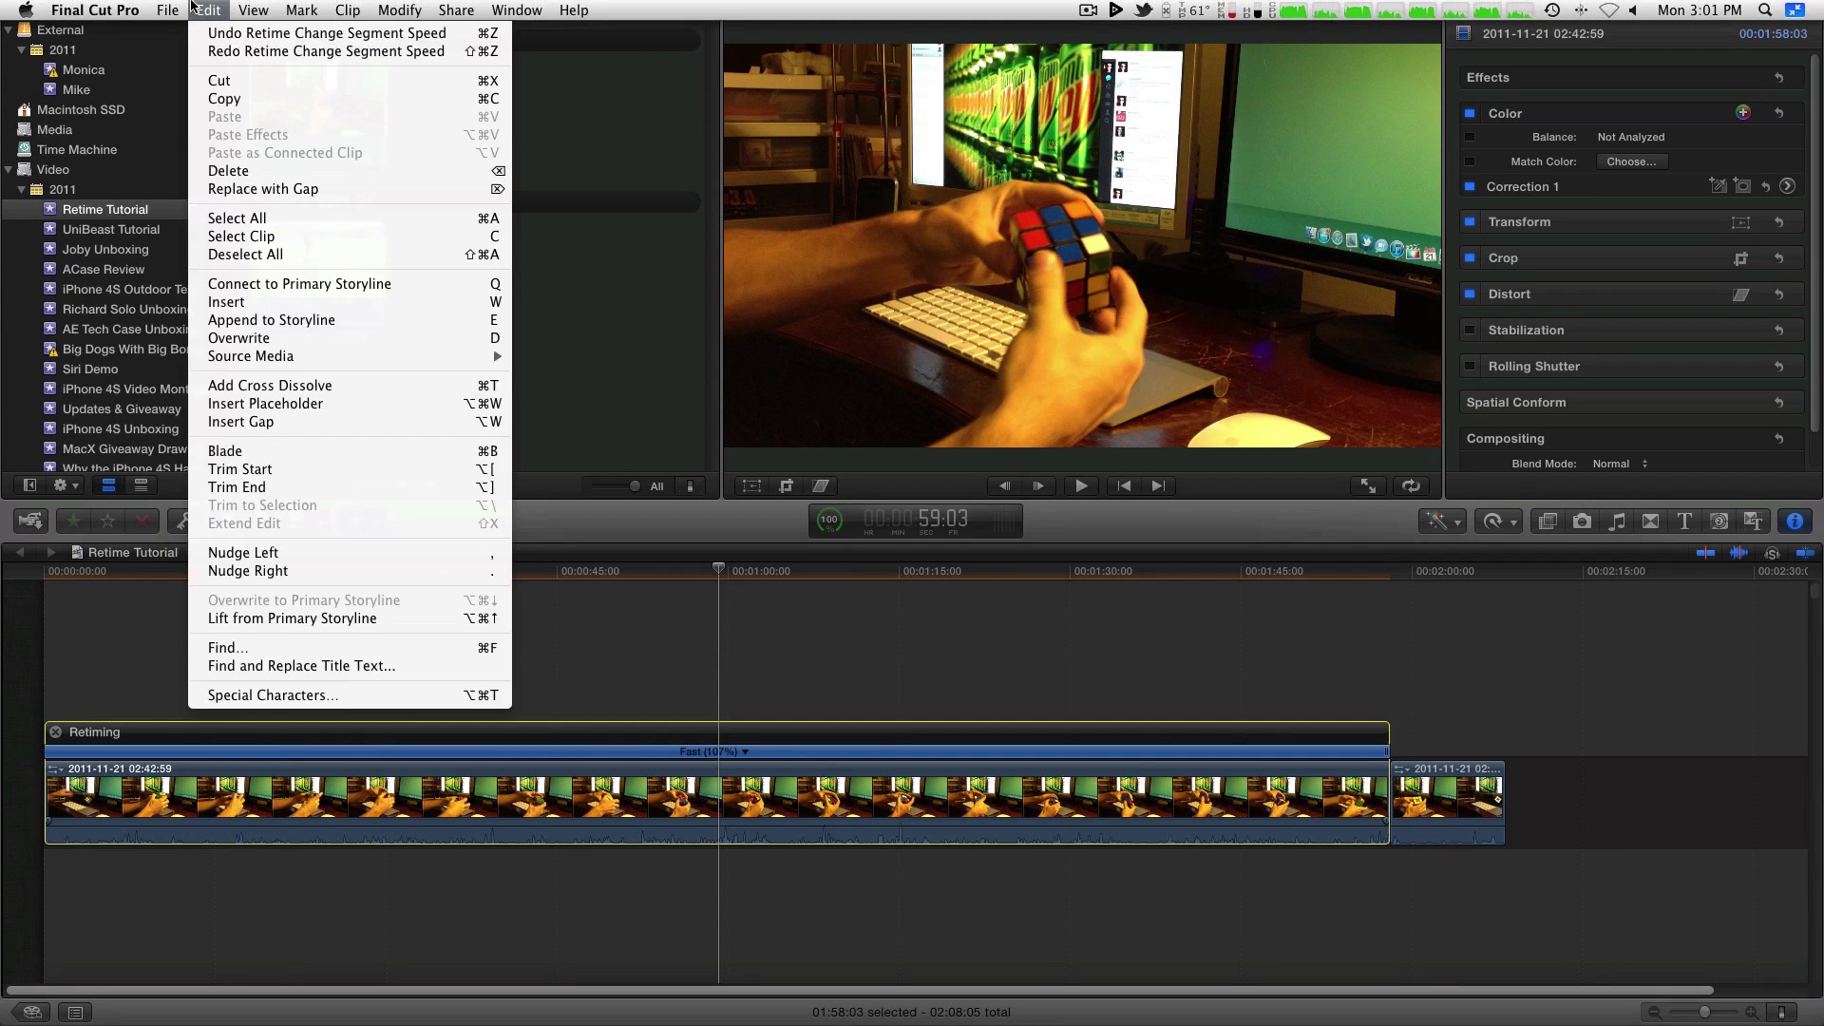
left_click(237, 52)
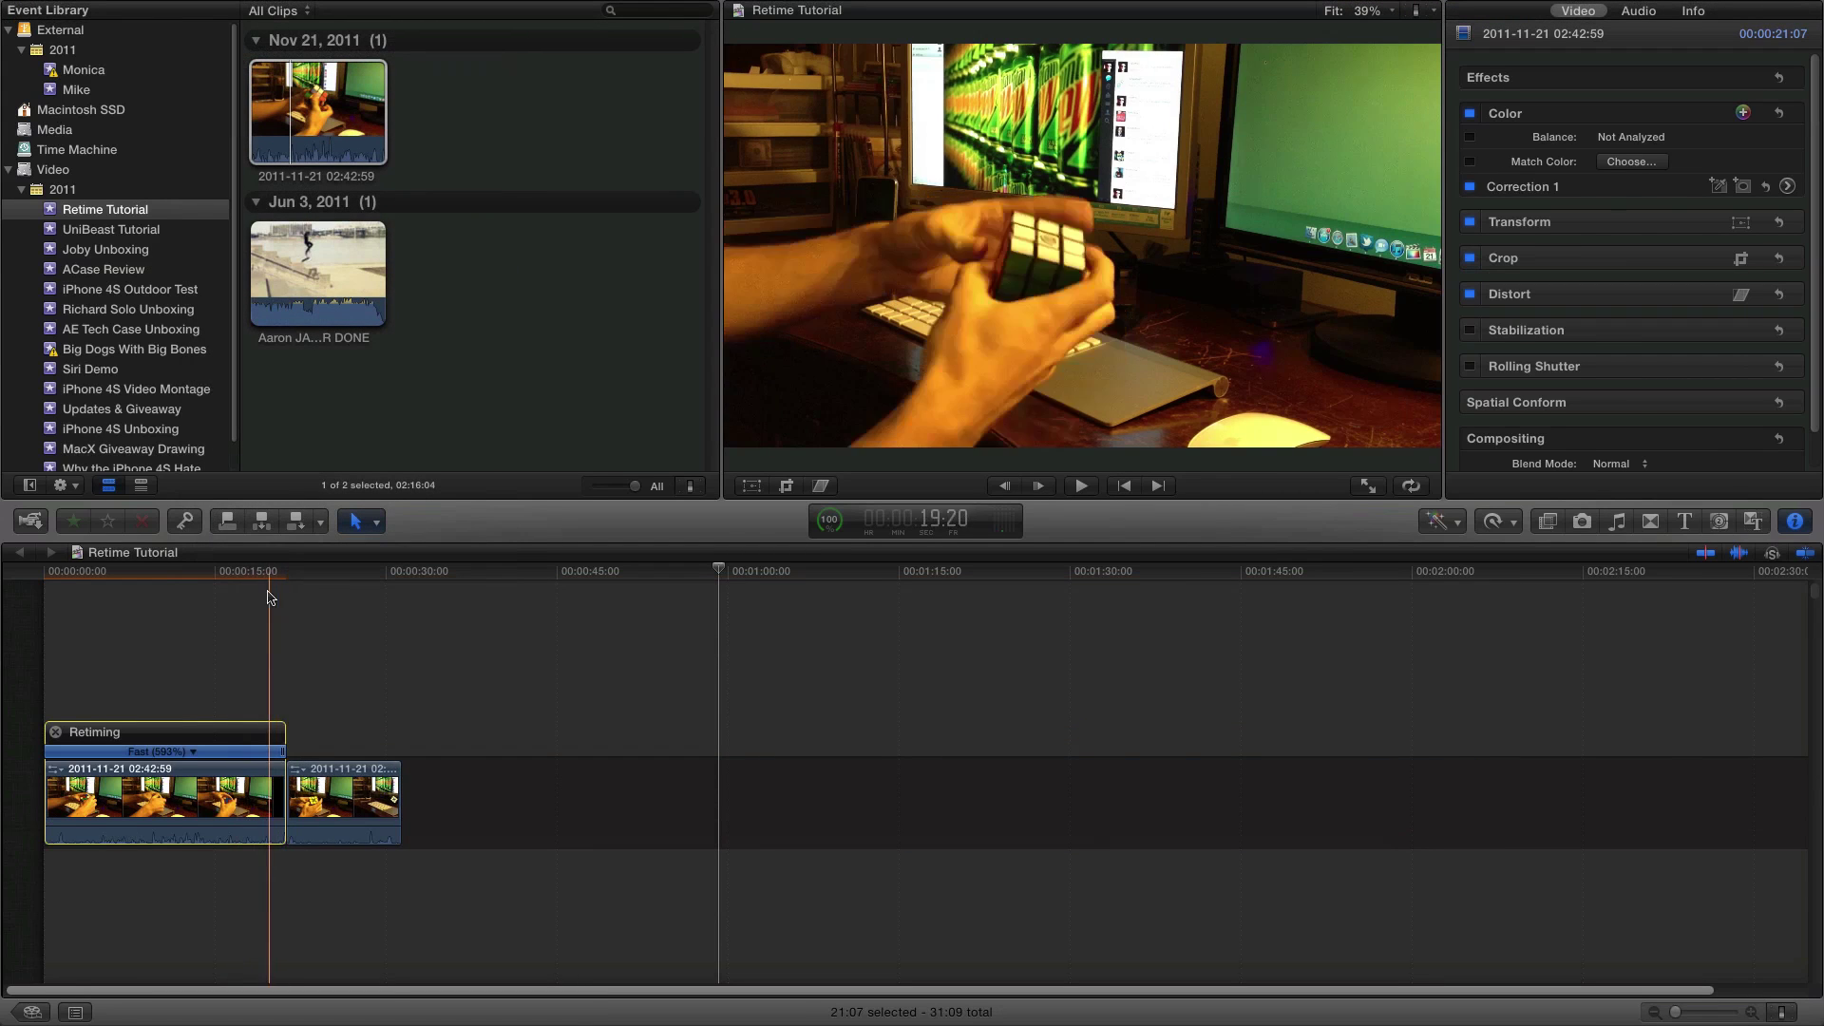
- Play the sped-up segment from the start of the timeline through into the normal-speed segment
left_click(80, 574)
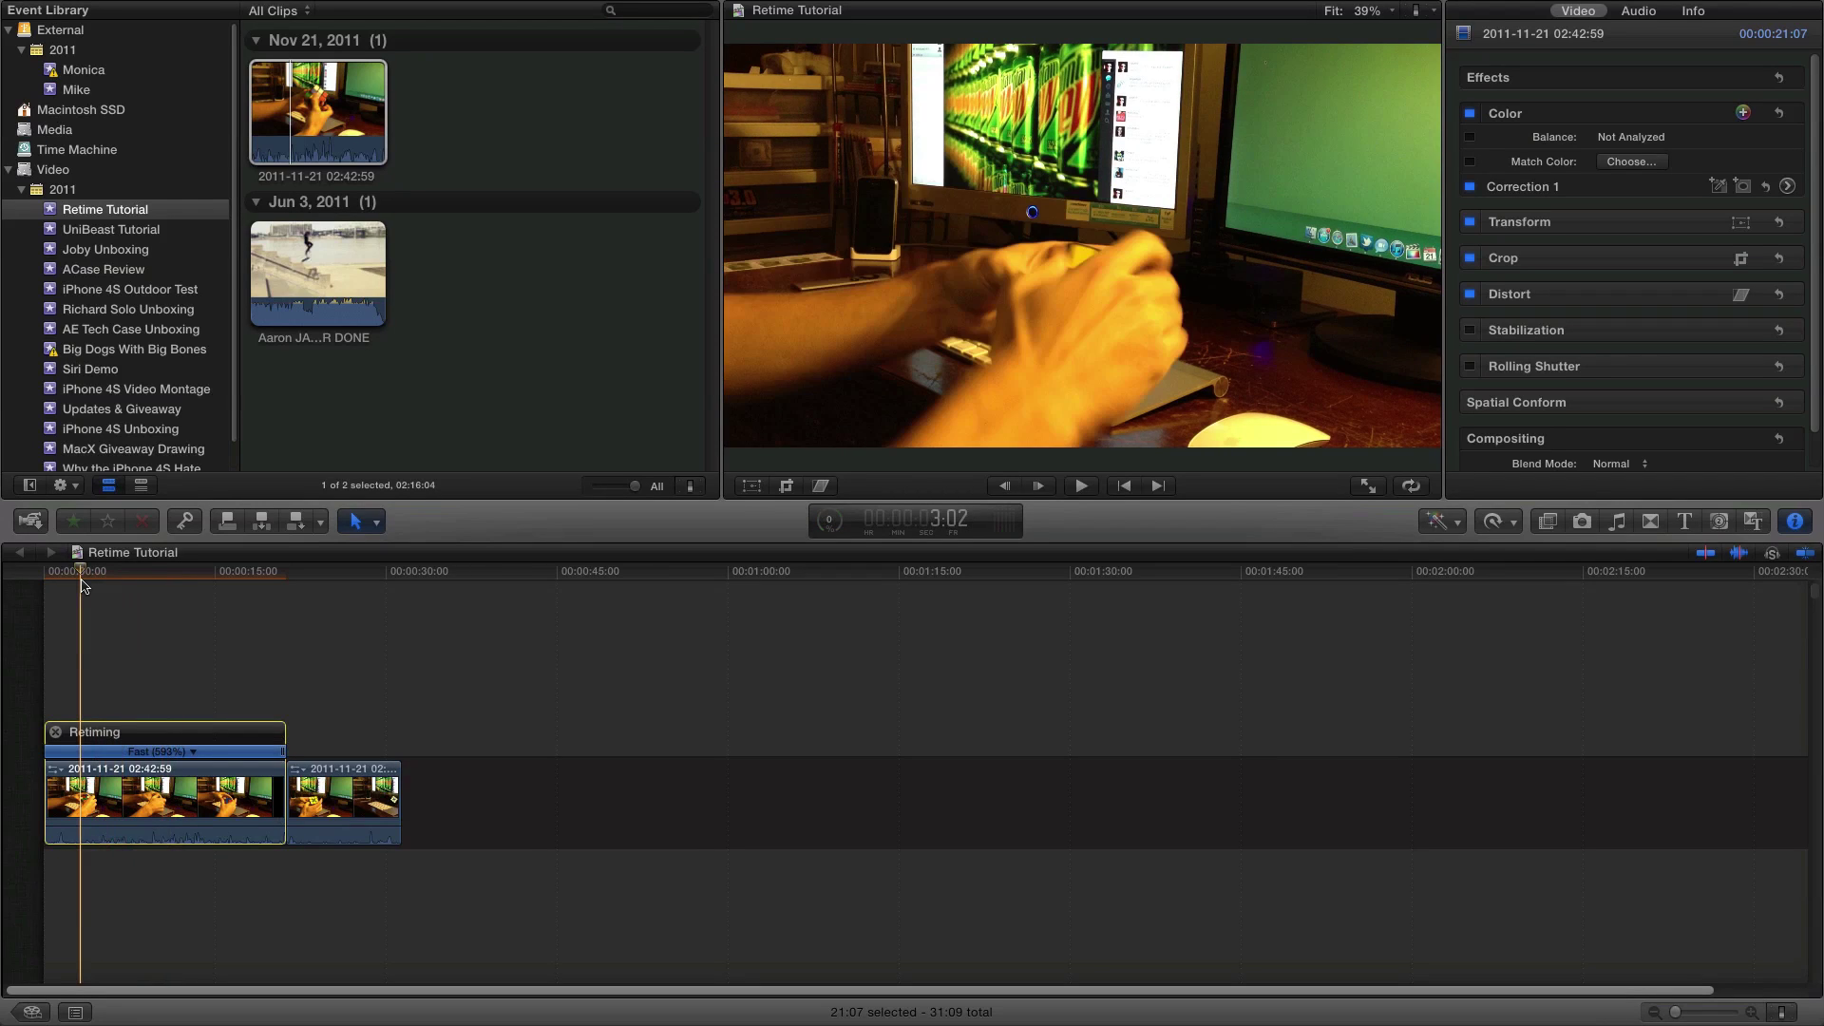
key("space")
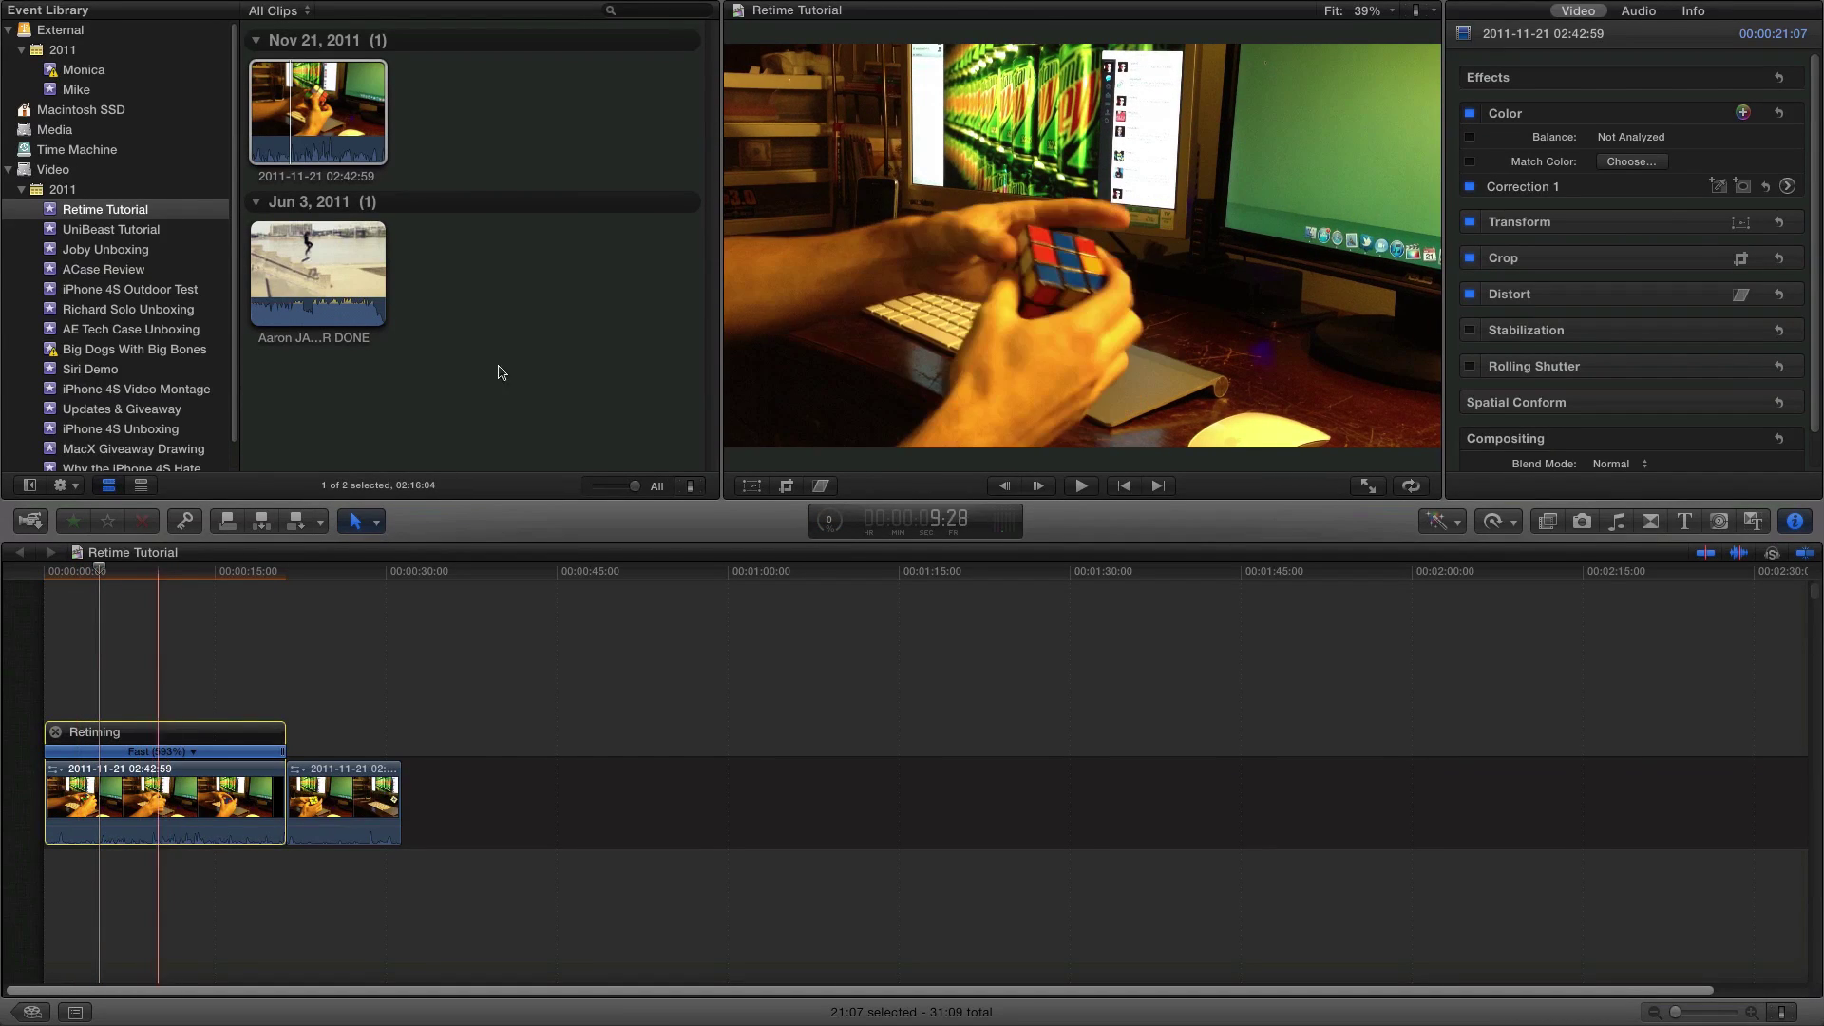
left_click(1328, 9)
left_click(163, 568)
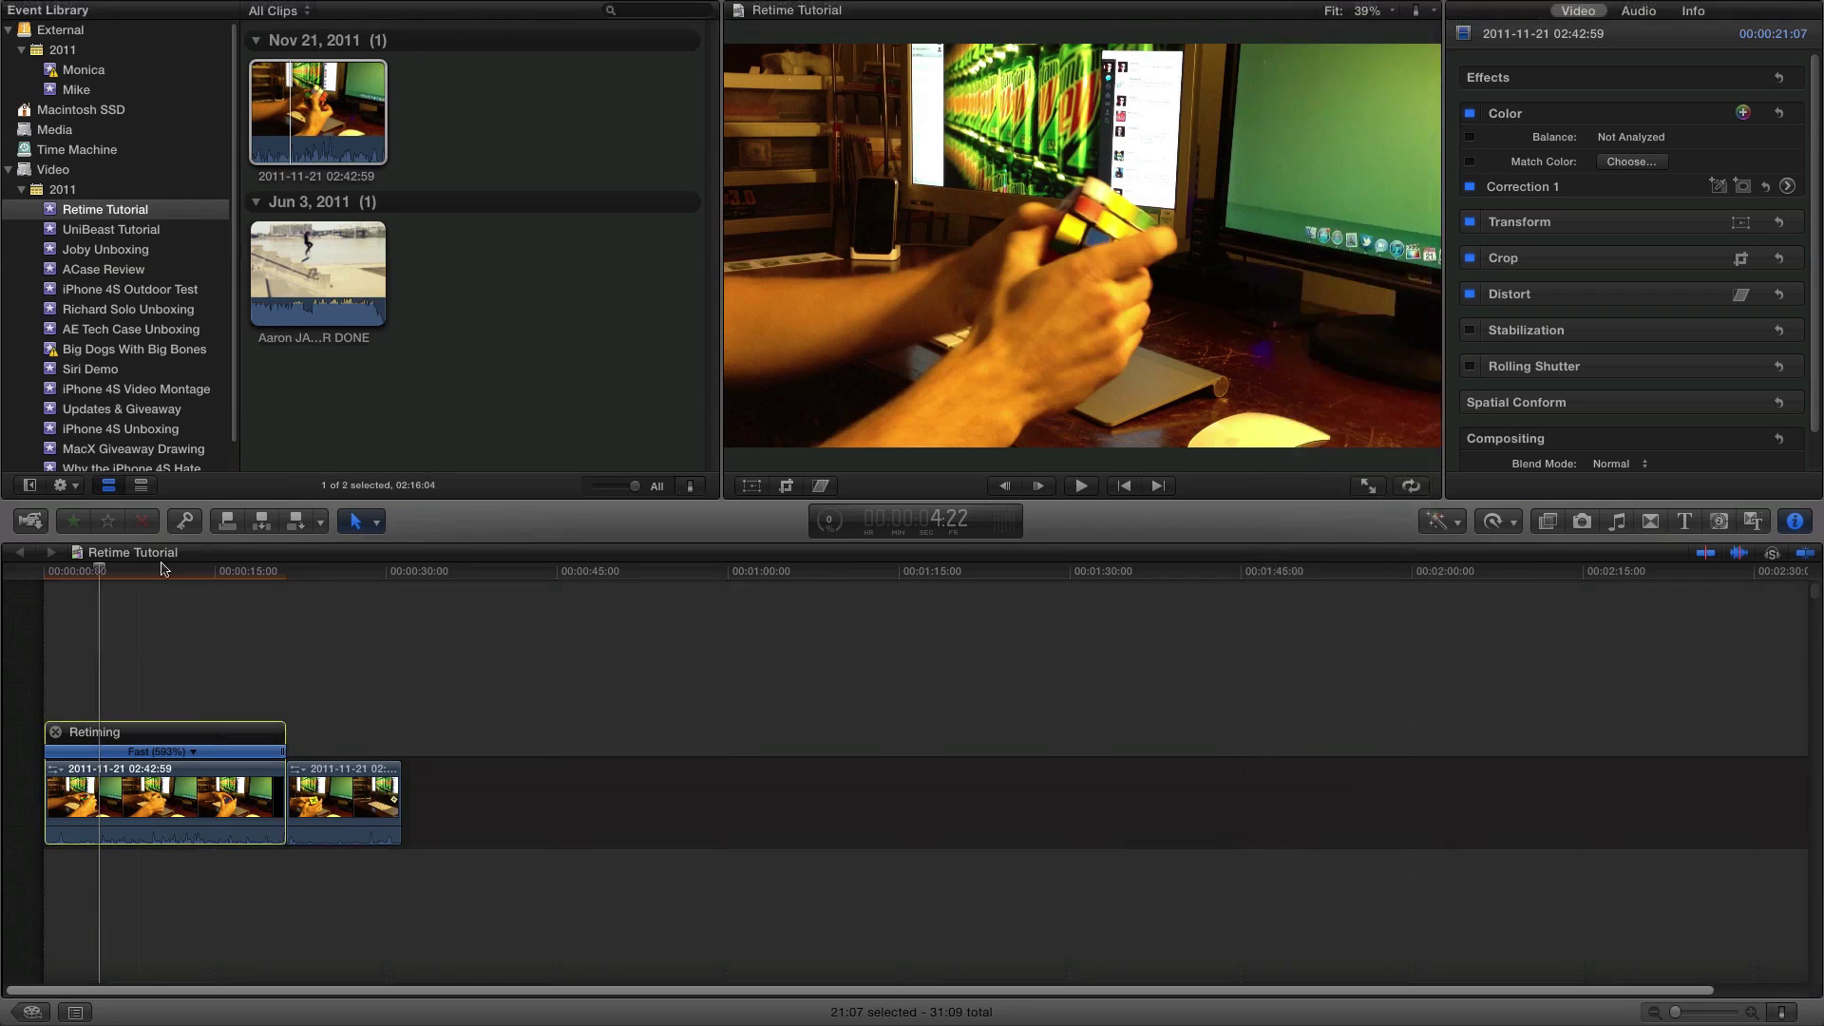
key("space")
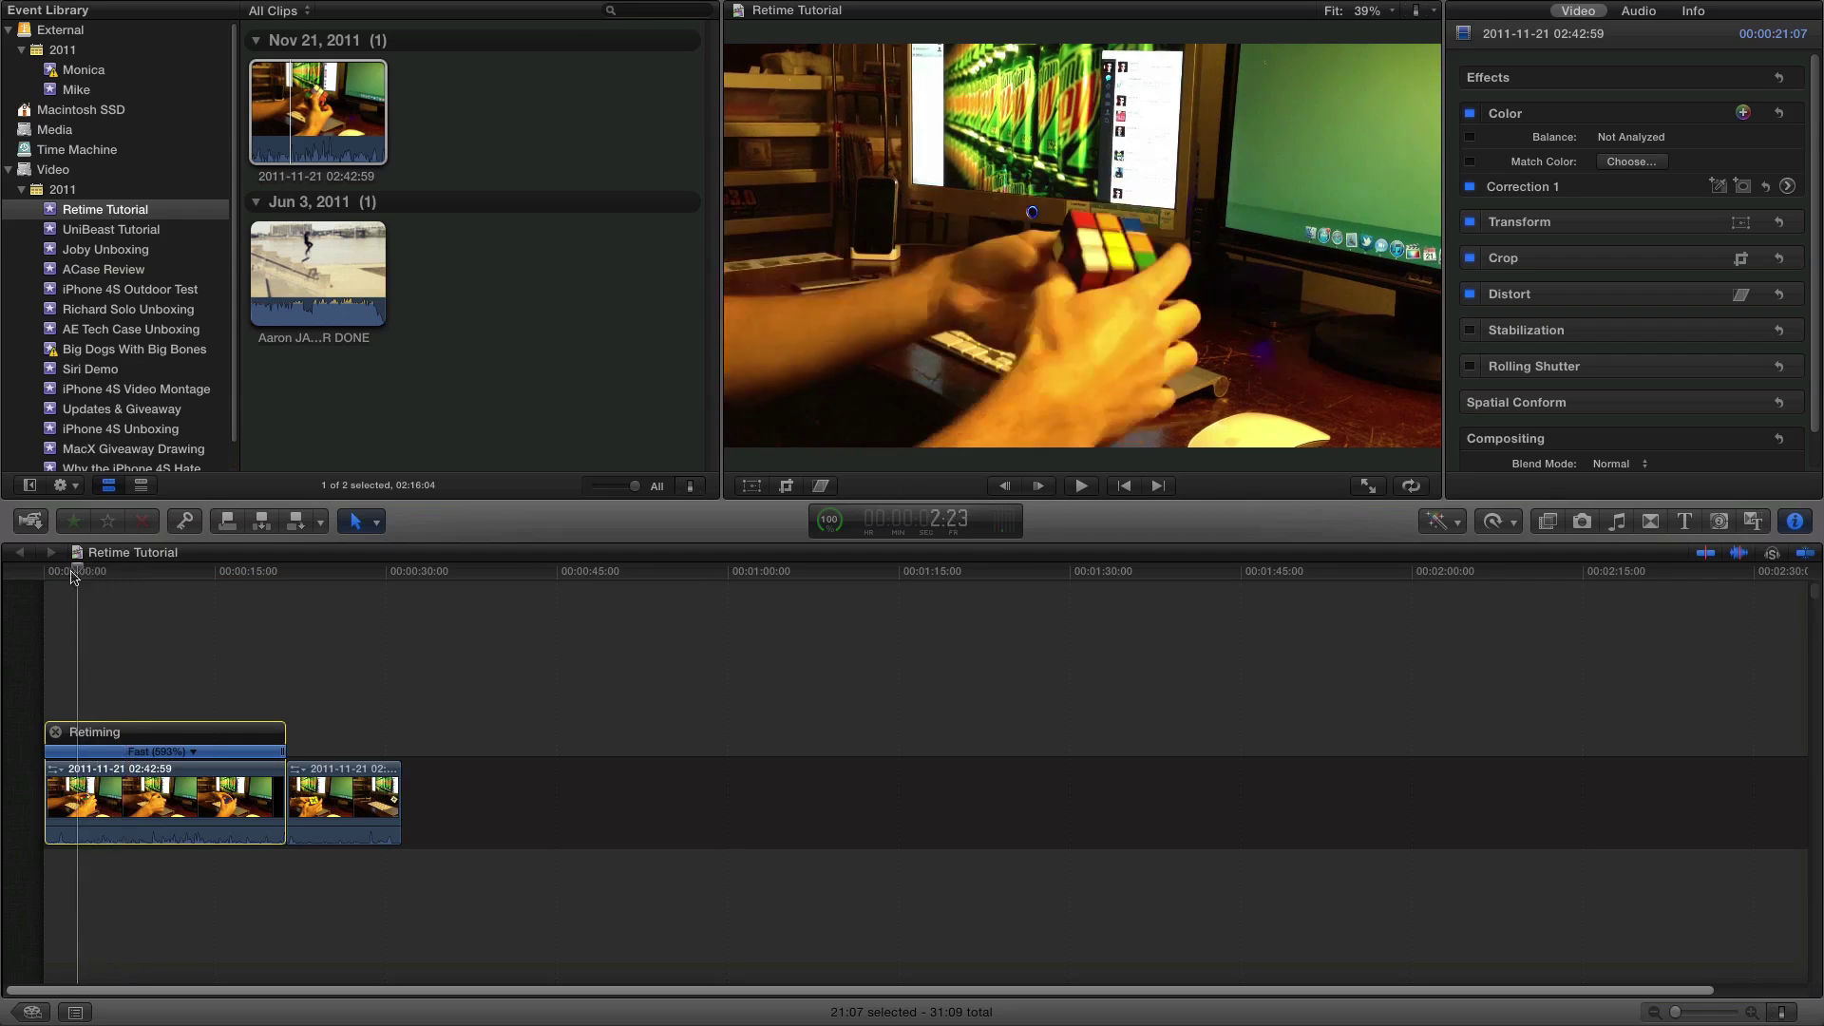
left_click(40, 574)
key("space")
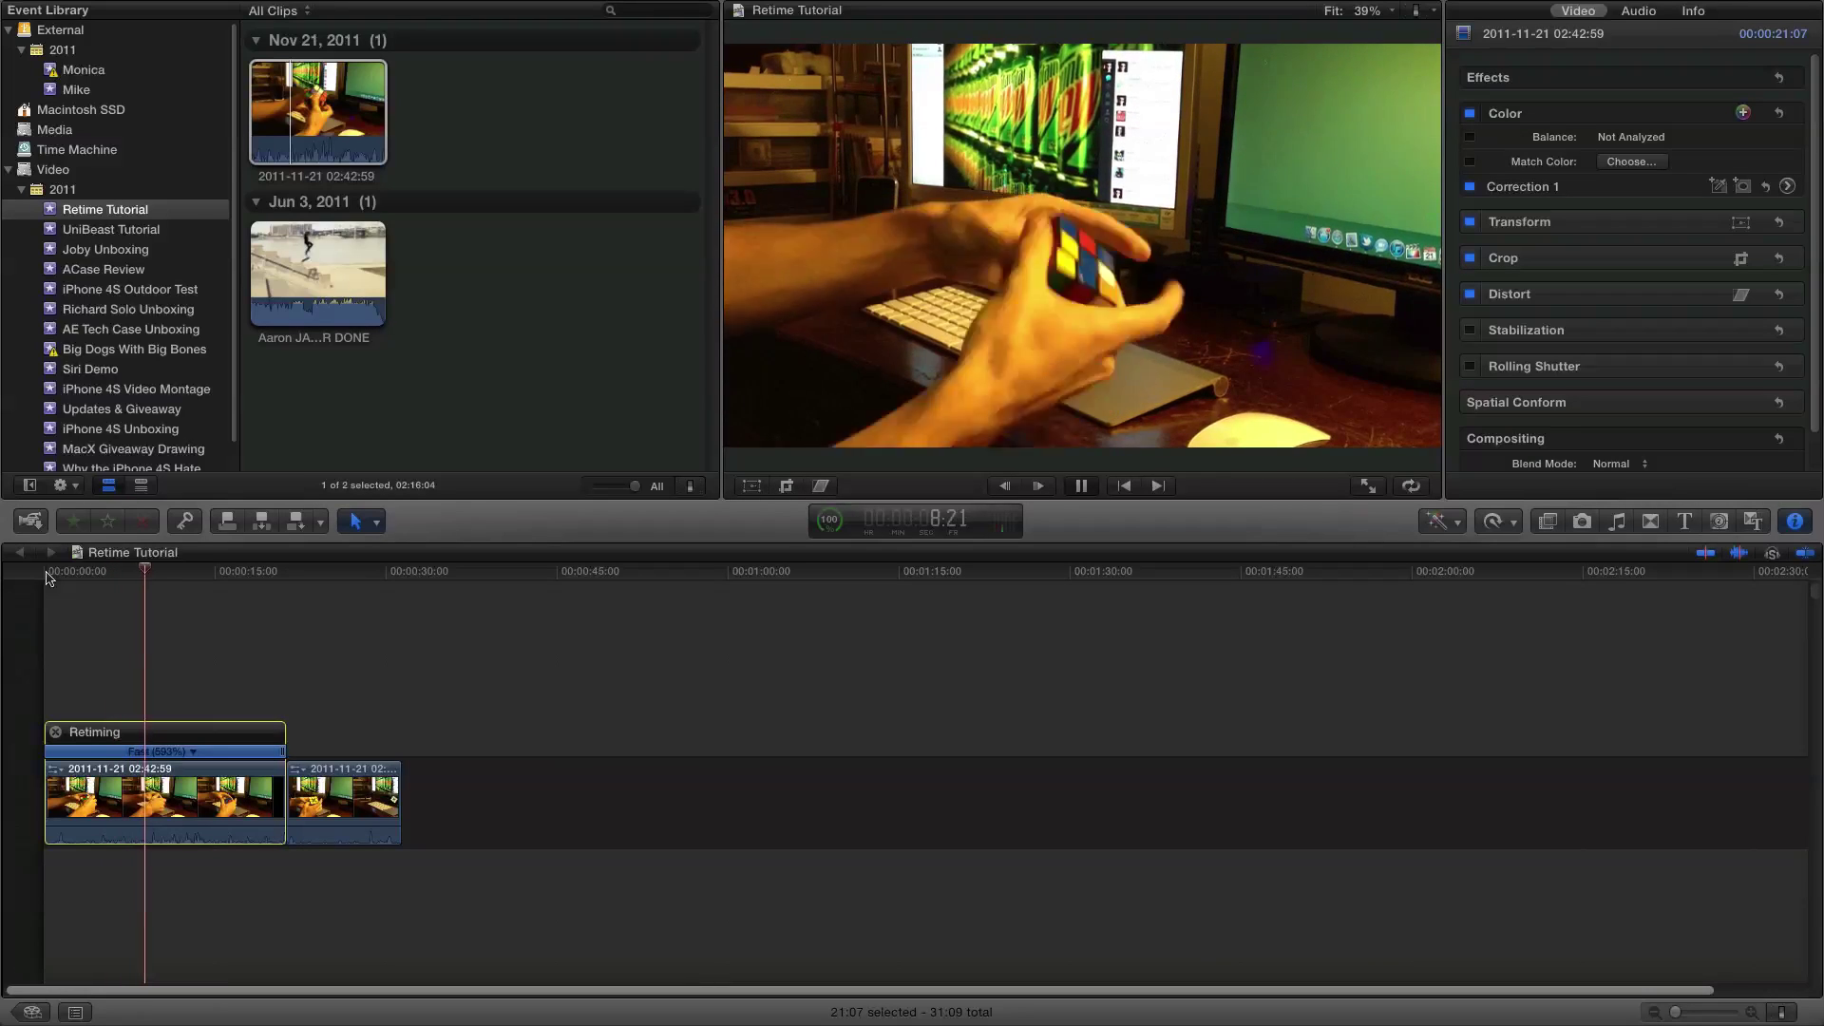
key("space")
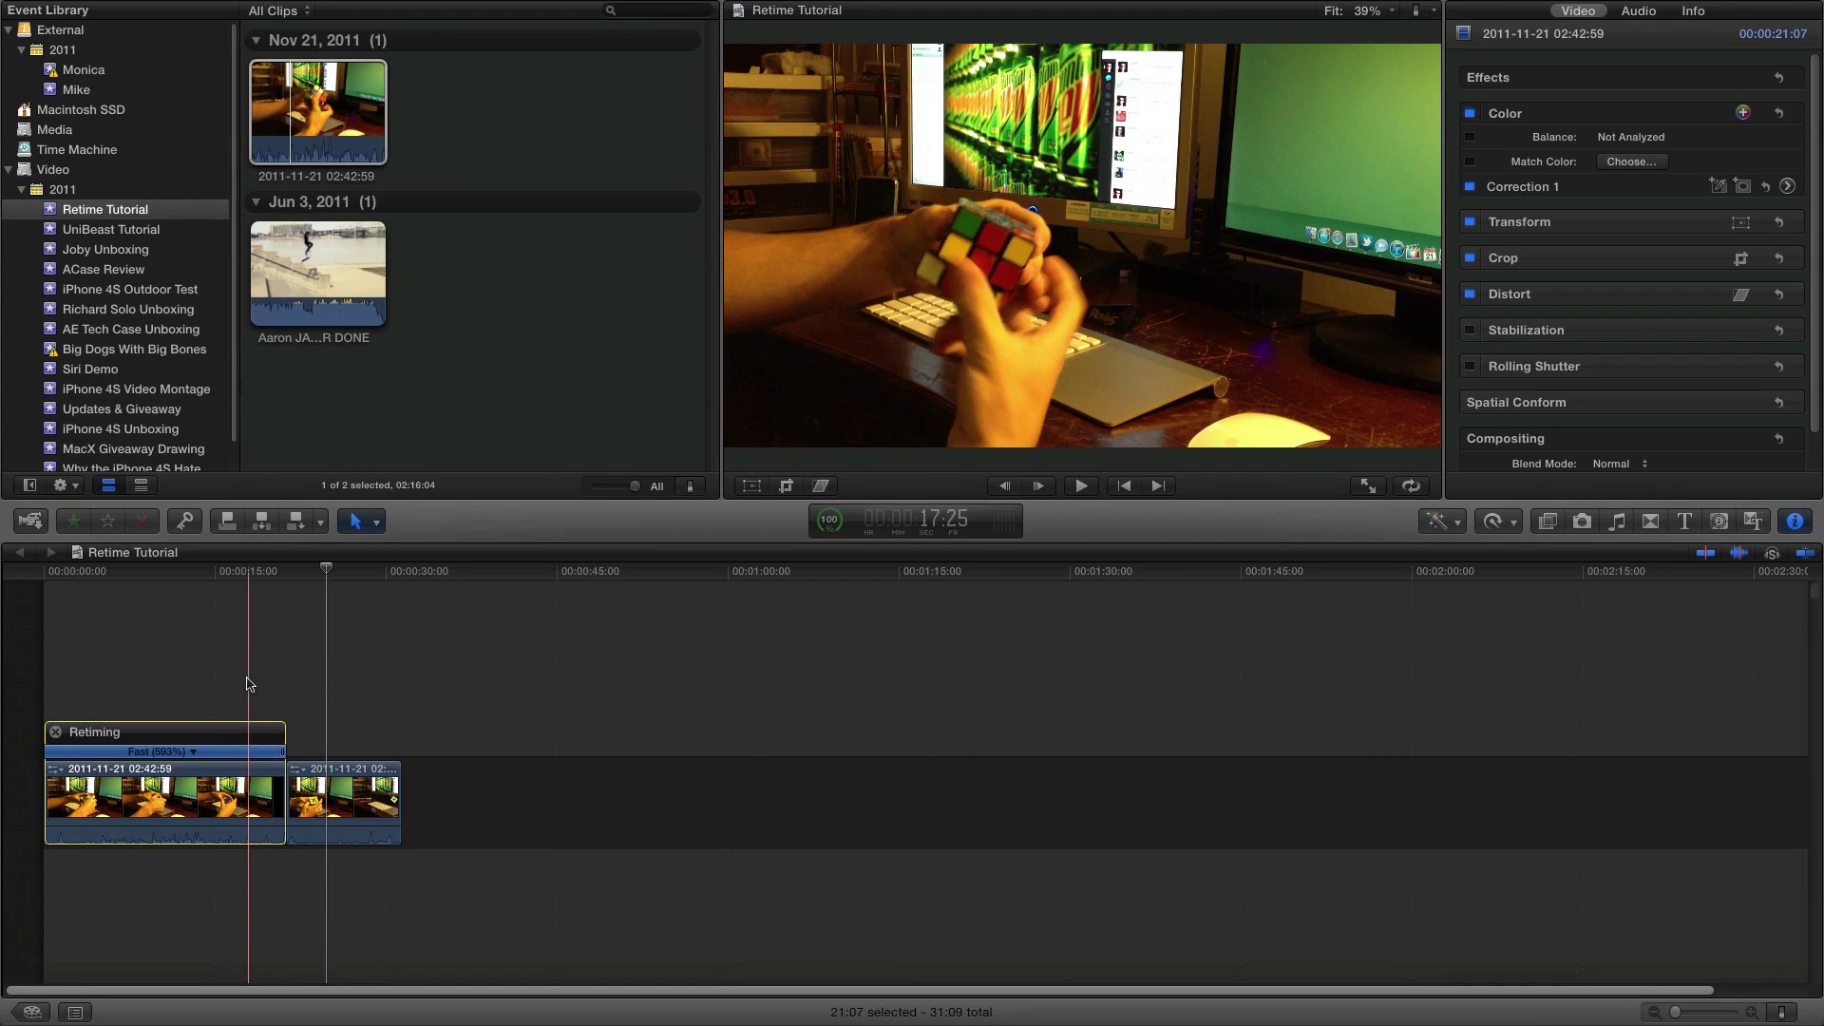
- Hide the Retime Editor on the first segment by switching Video Animation on and off
key("ctrl+v")
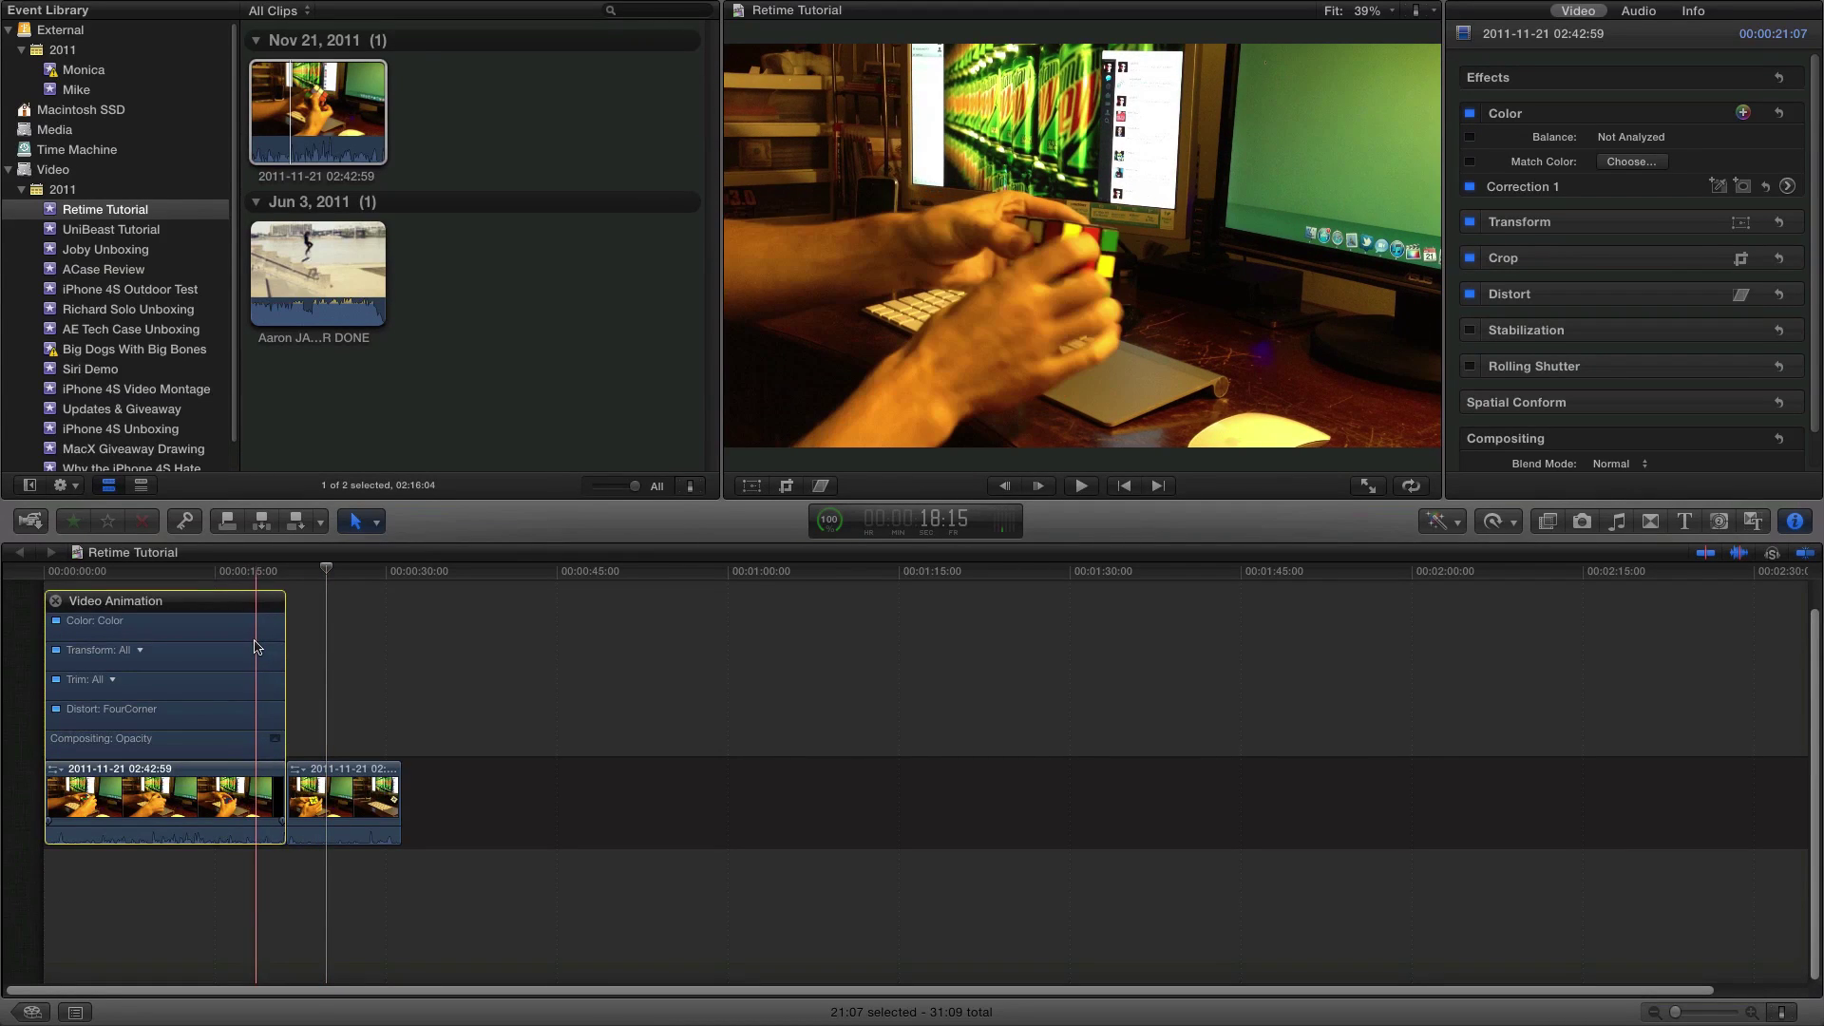
key("ctrl+v")
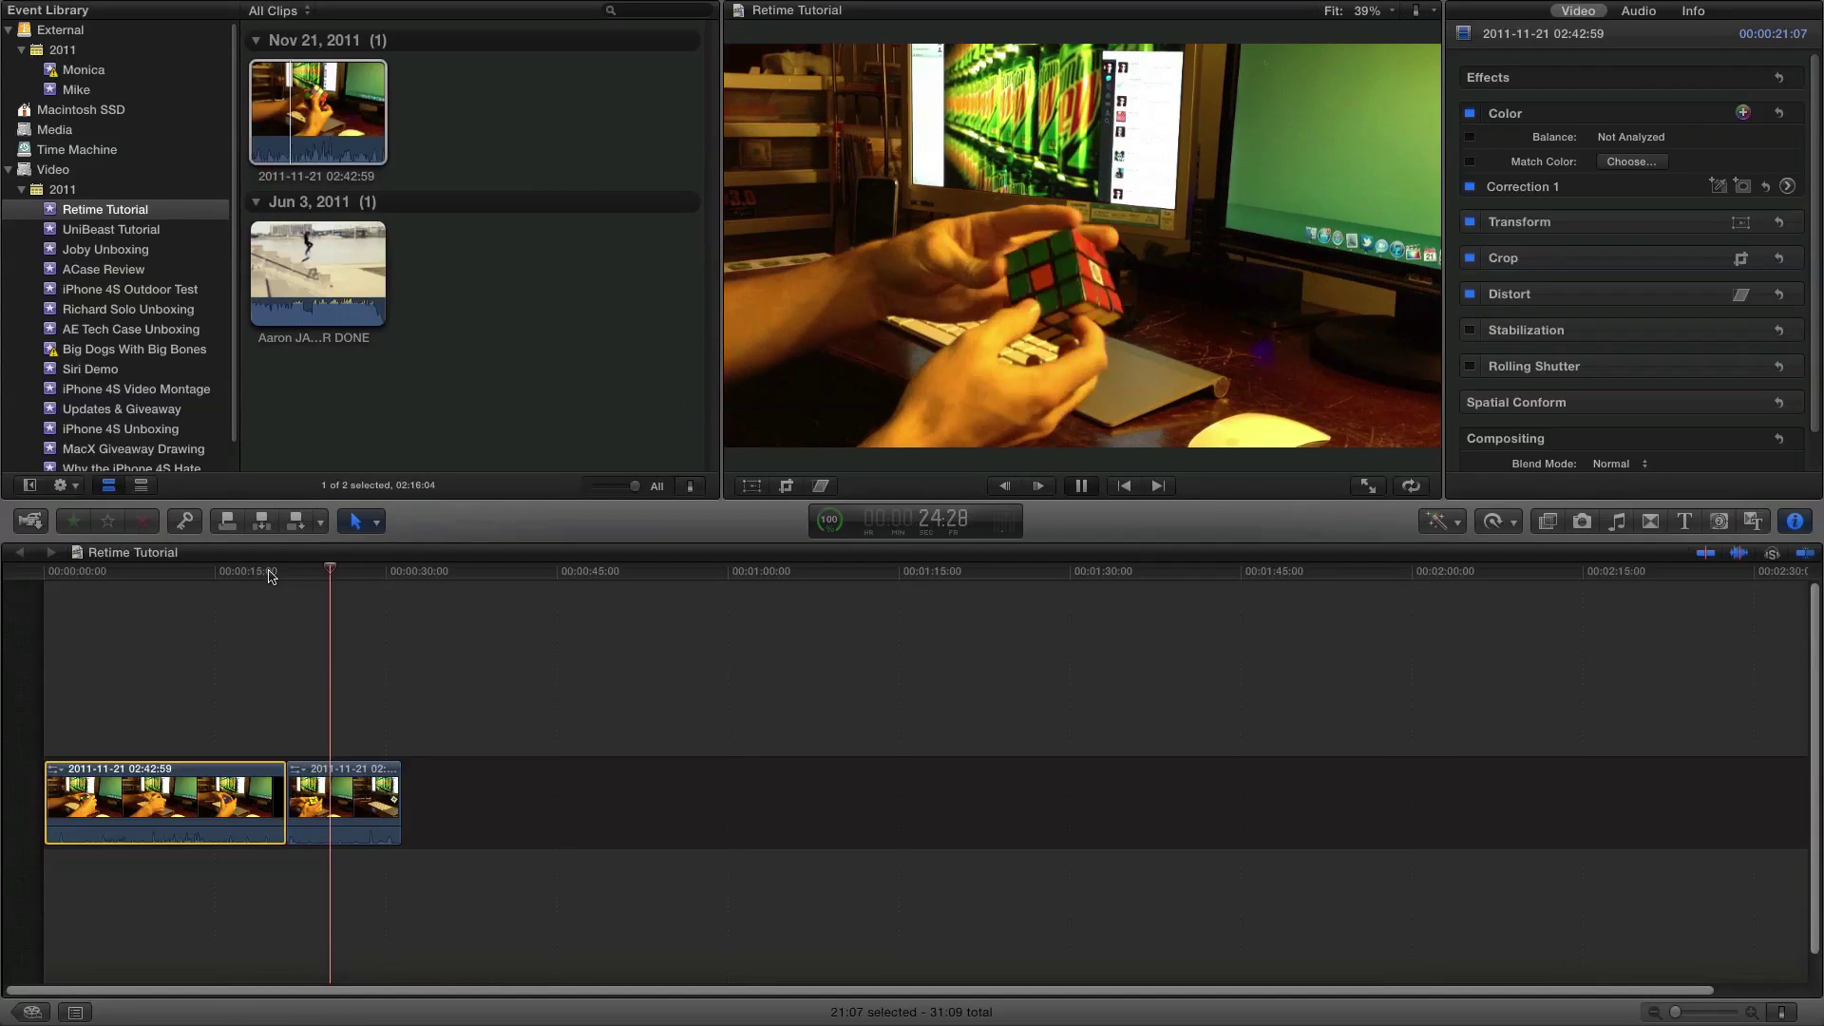
- Stop playback, cut the second Rubik's cube segment near 25:03 on the timeline and delete the portion after the cut
key("space")
key("b")
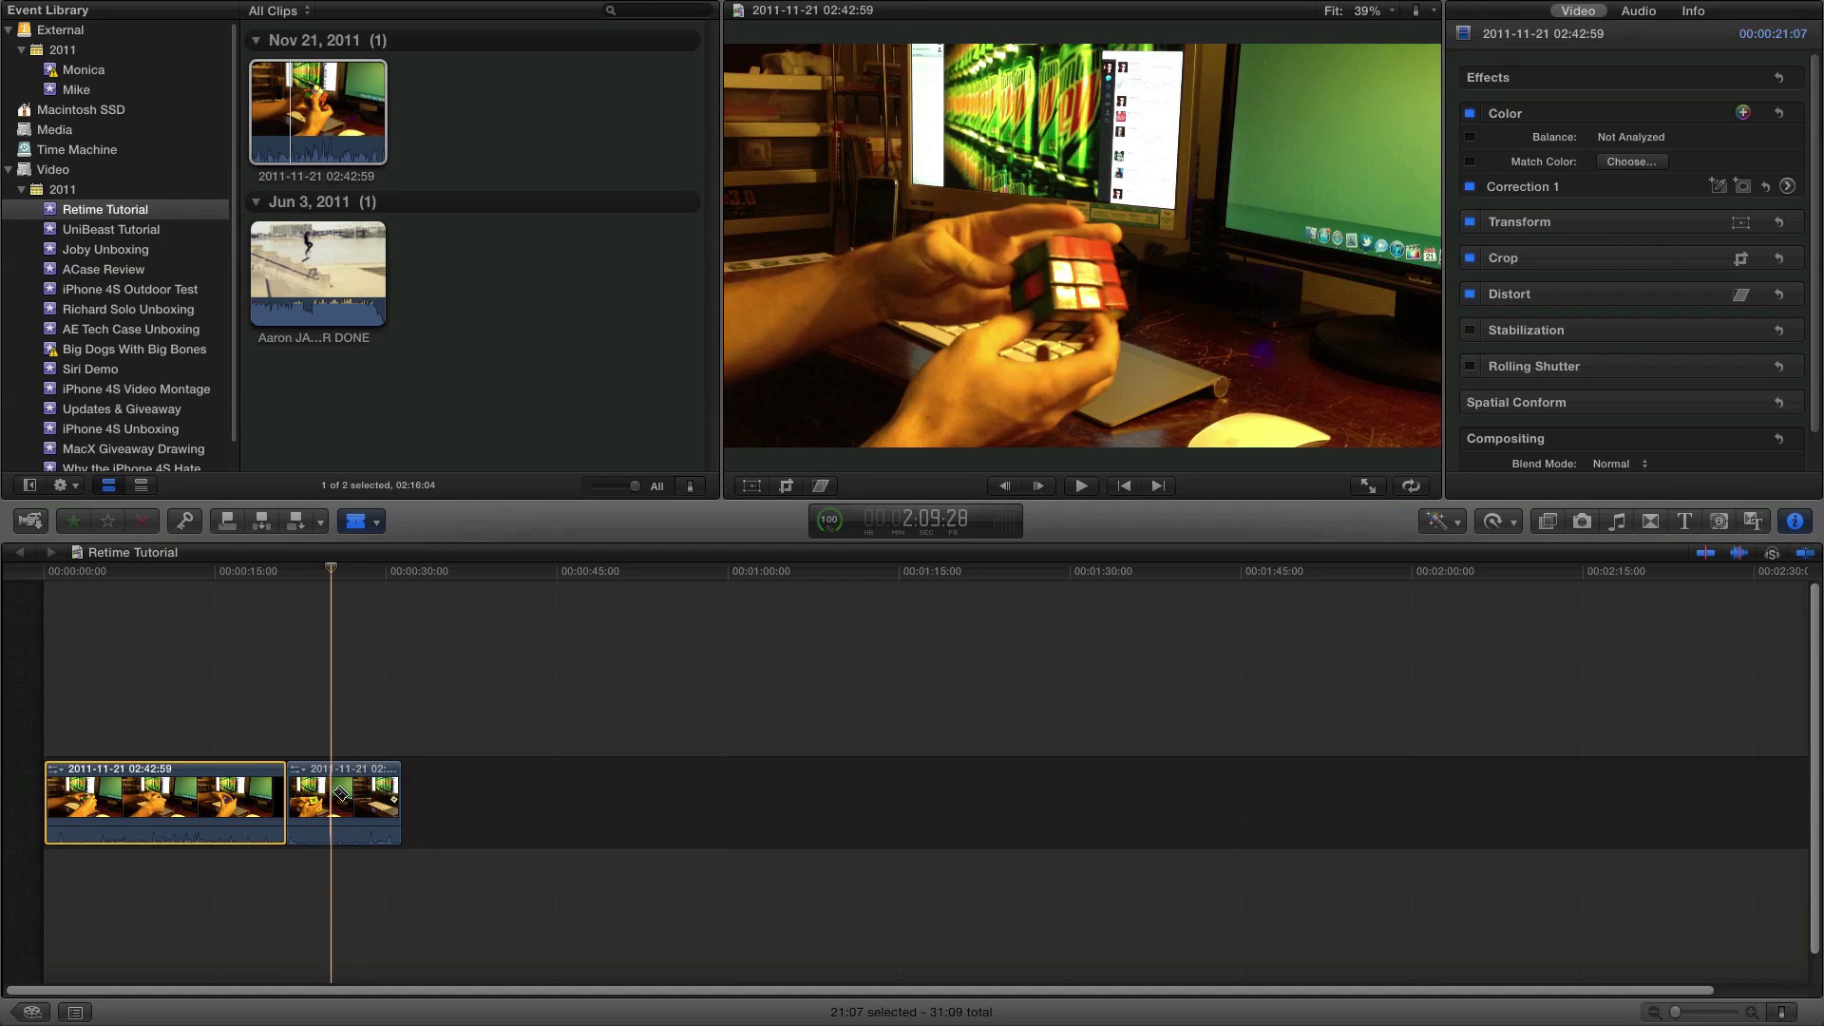
left_click(337, 793)
key("a")
left_click(358, 793)
key("Delete")
- Add an opacity fade-out across the last Rubik's cube segment through its Video Animation and play it back
left_click(312, 791)
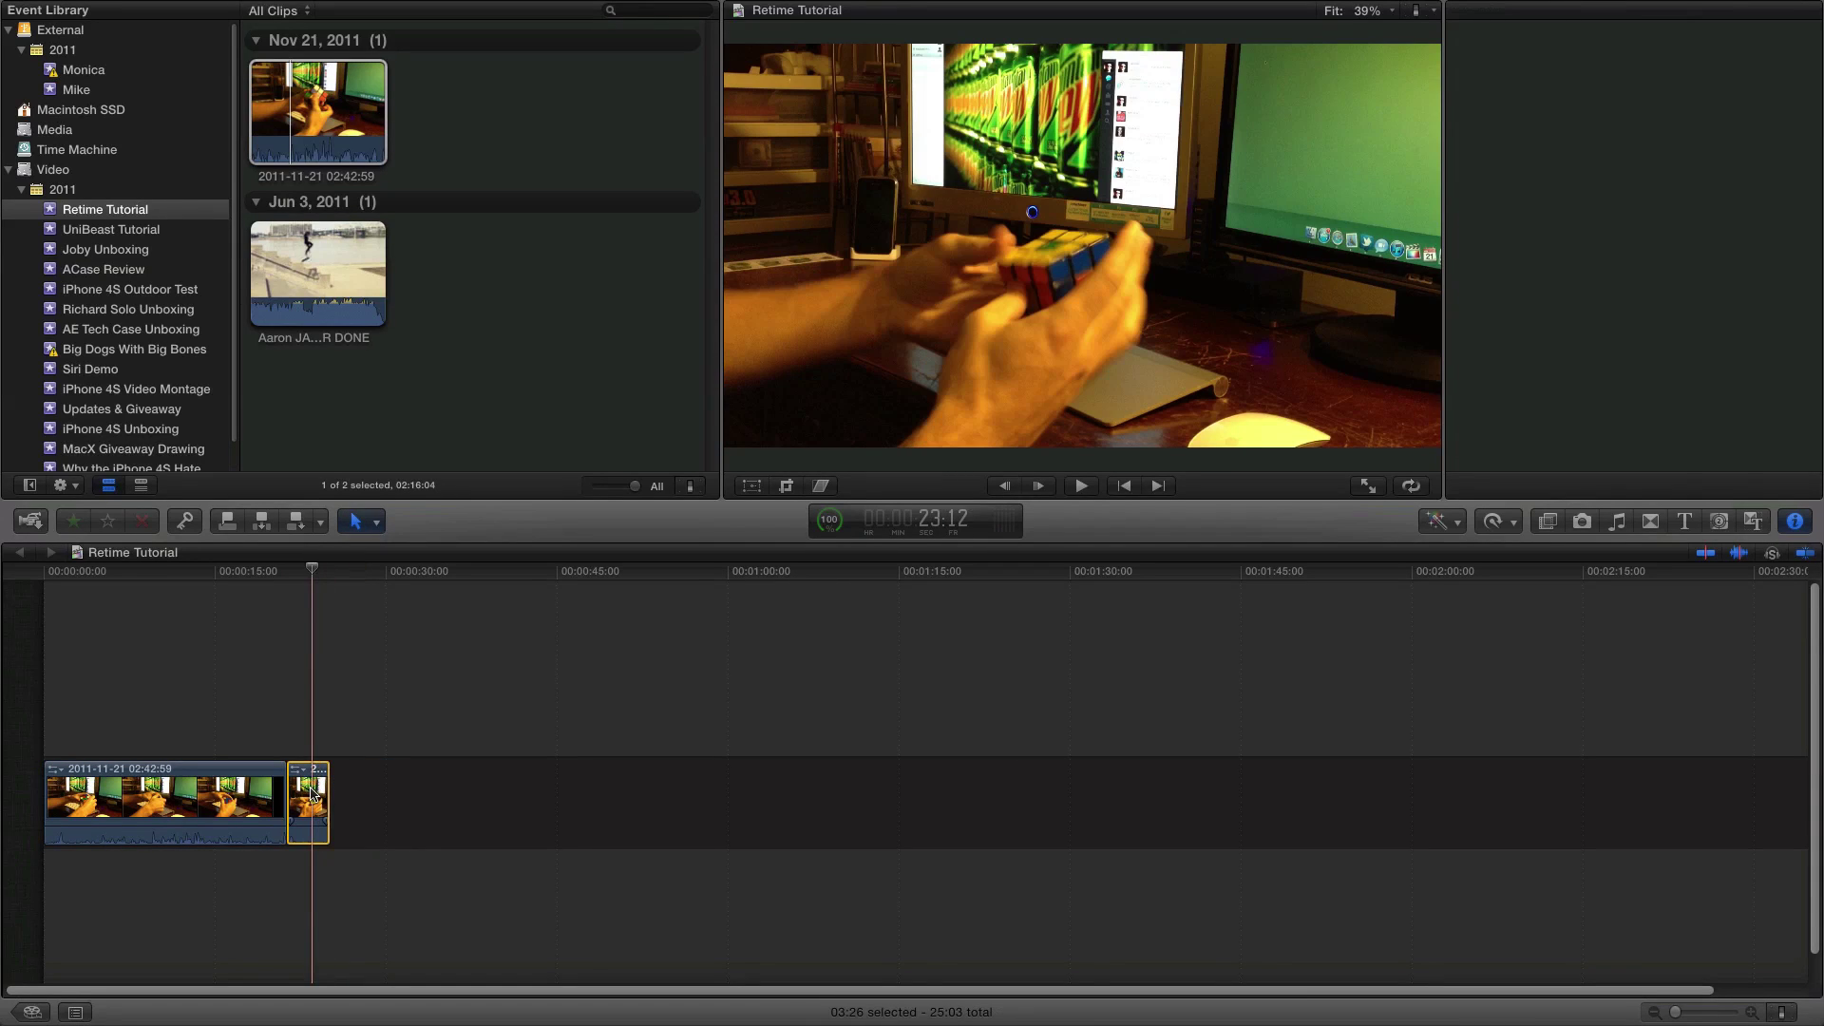
key("ctrl+v")
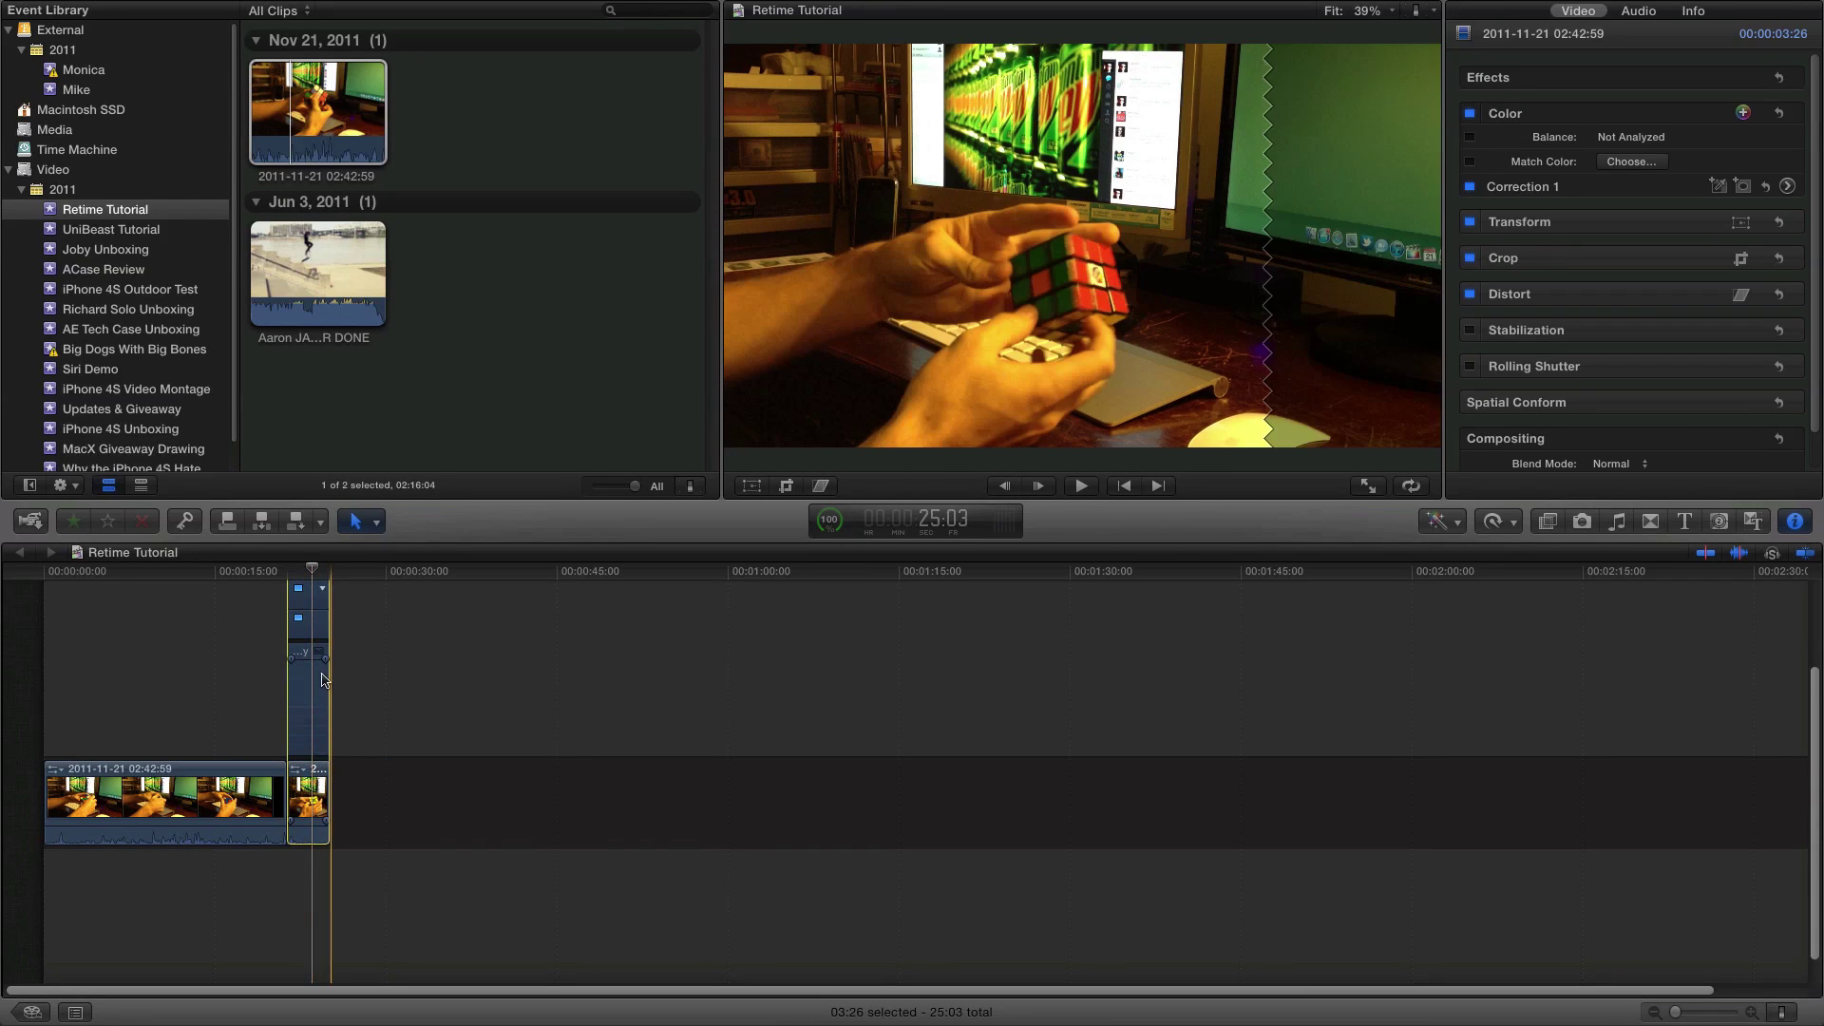
left_click_drag(325, 657, 269, 658)
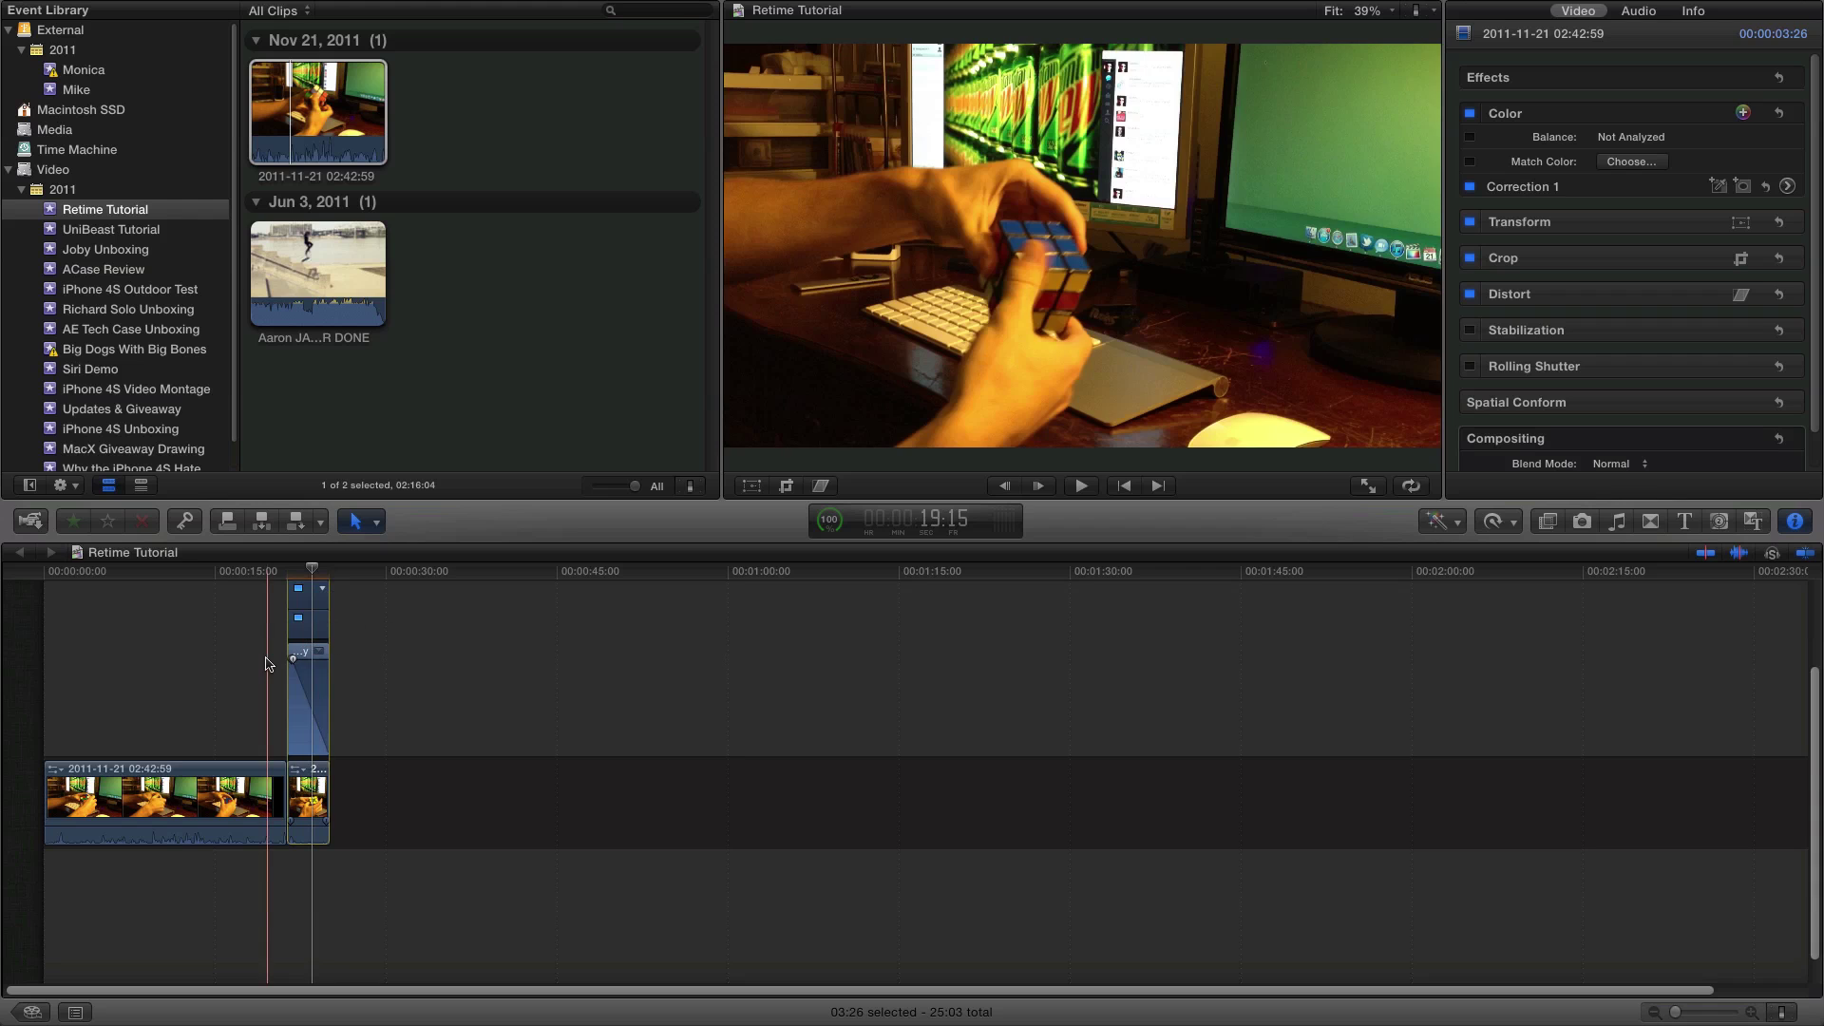
key("ctrl+v")
key("space")
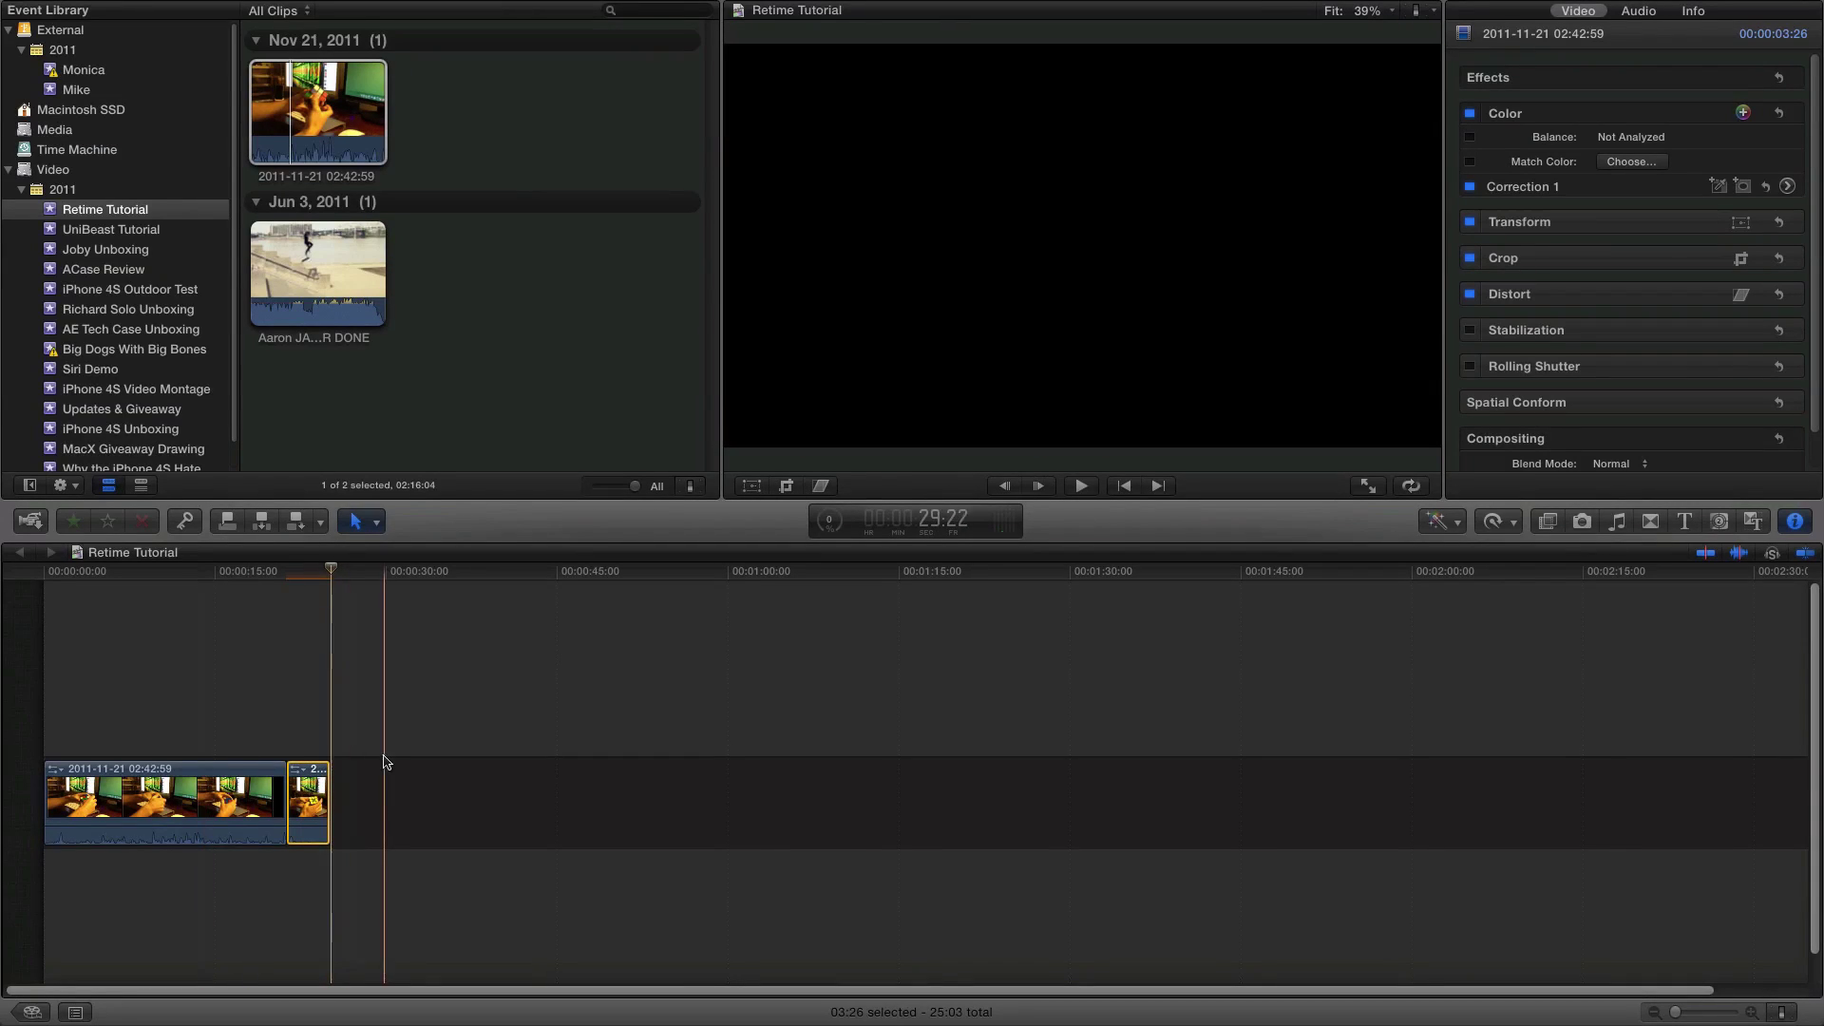
- Clear the timeline and append the BIGGEST OLLIE EVER DONE clip, accepting the 640x480, 29.97p video properties
key("super+a")
key("Delete")
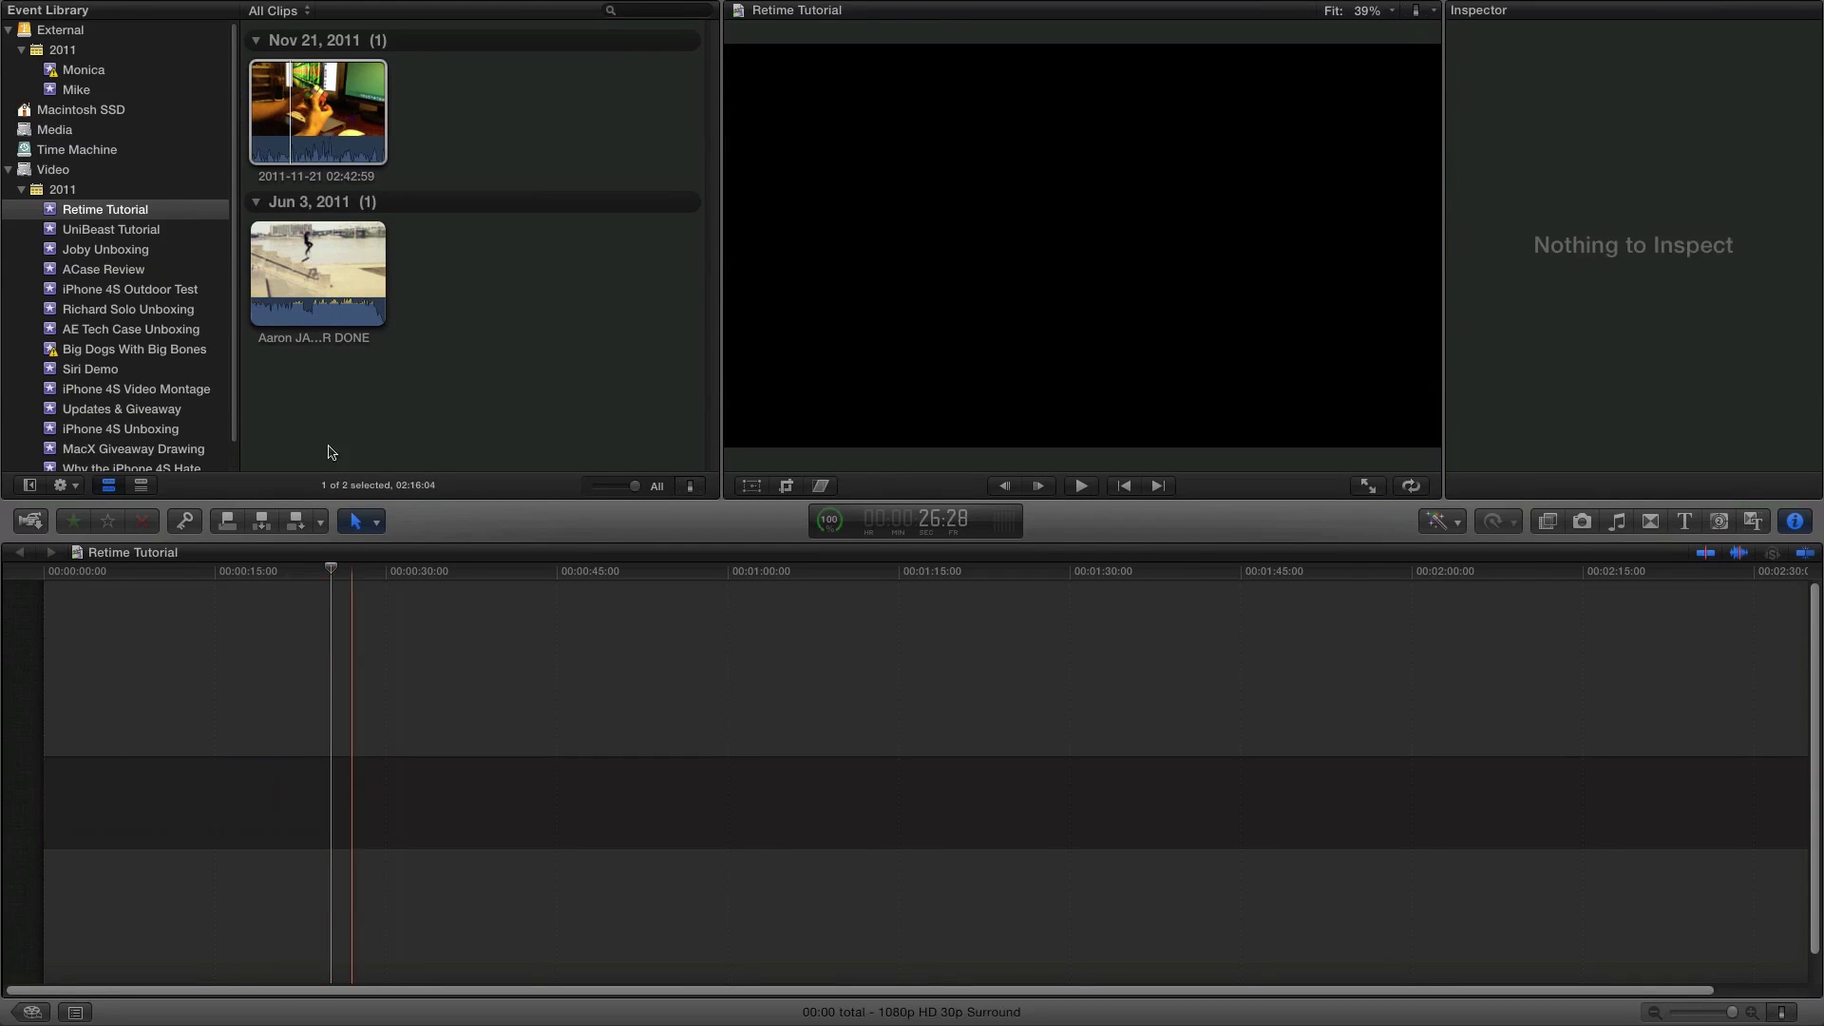
left_click(304, 289)
key("e")
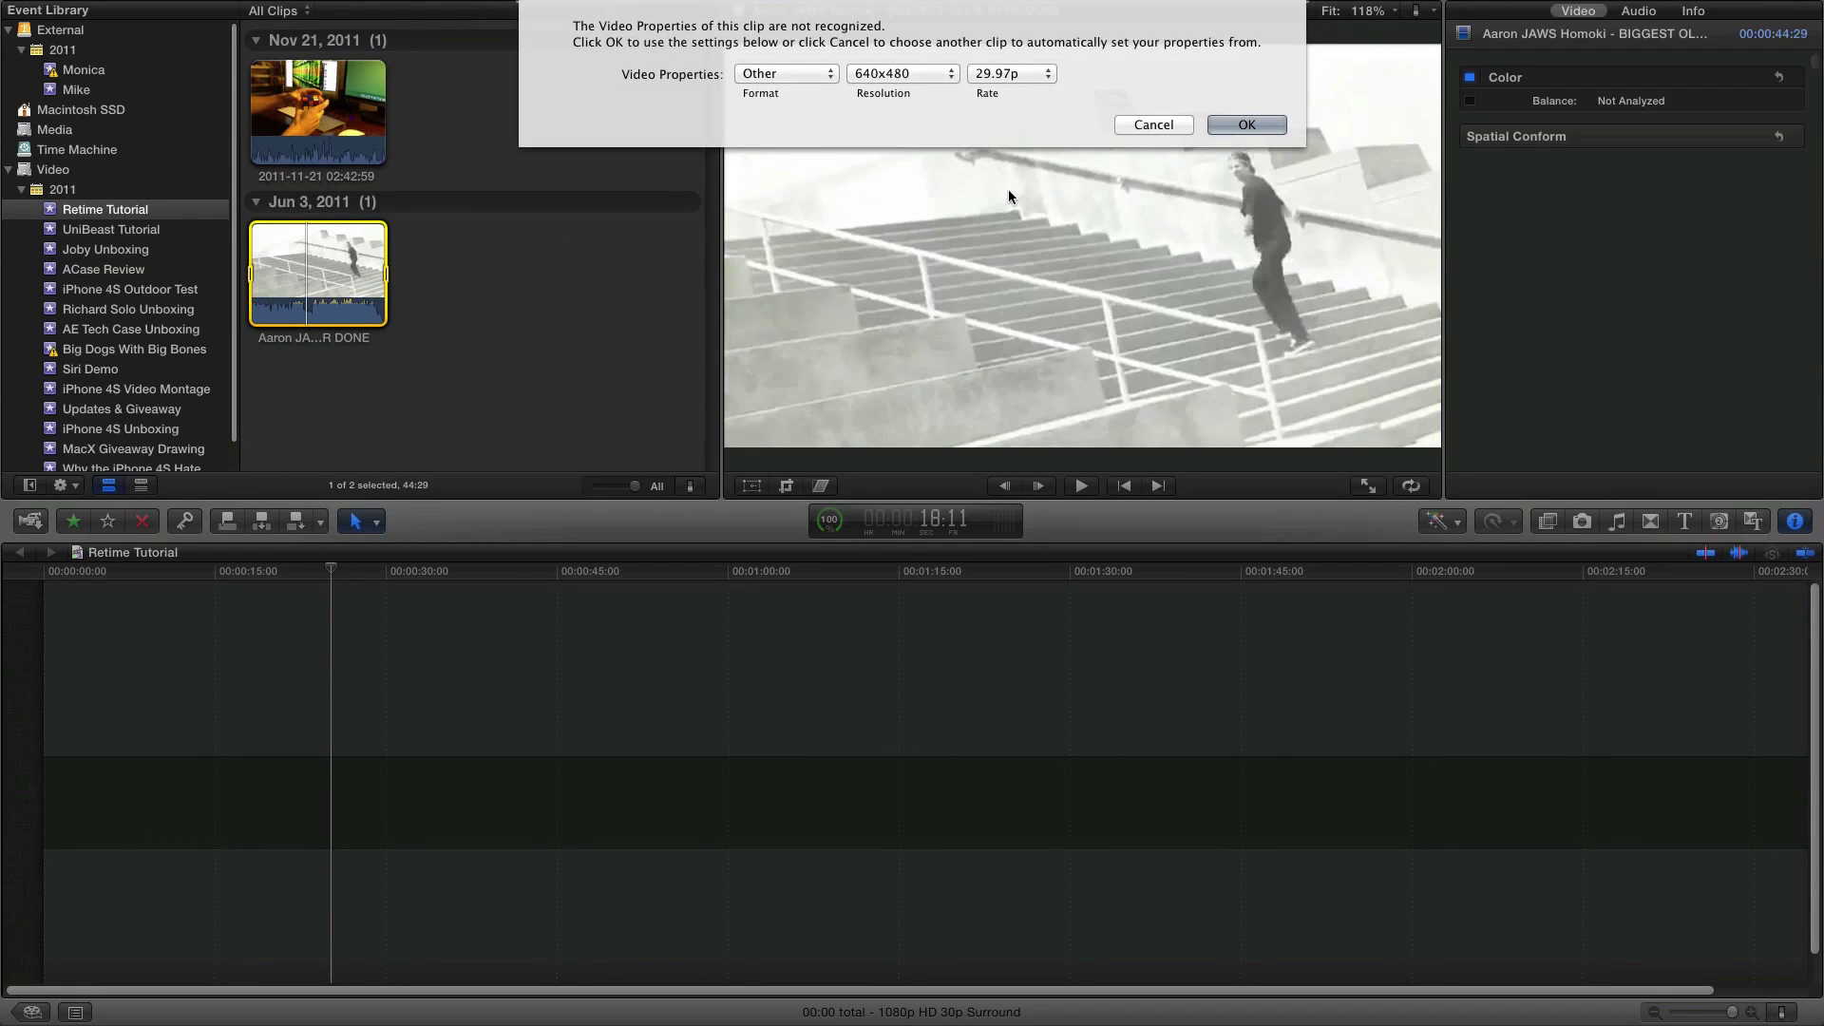
left_click(1235, 124)
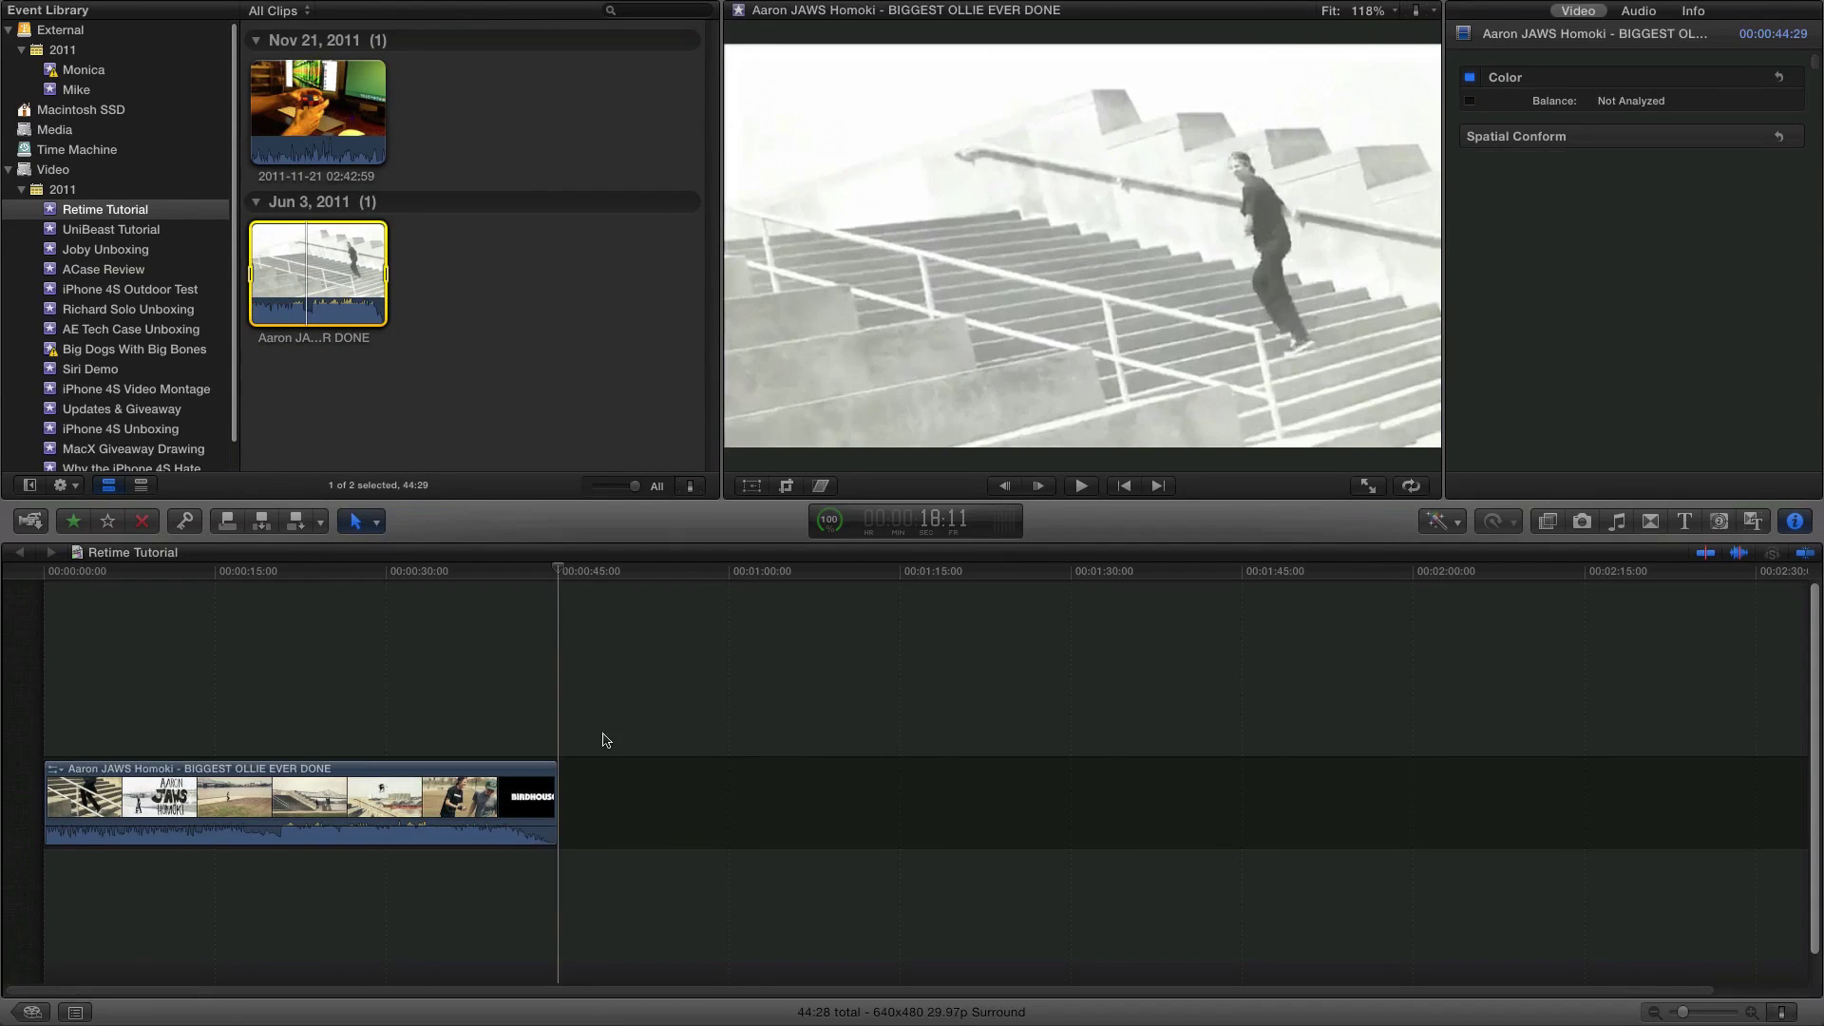
- Preview the skateboarding clip, cut it at about 36:17 just before the final stair jump, and delete everything before the cut
left_click(608, 735)
key("space")
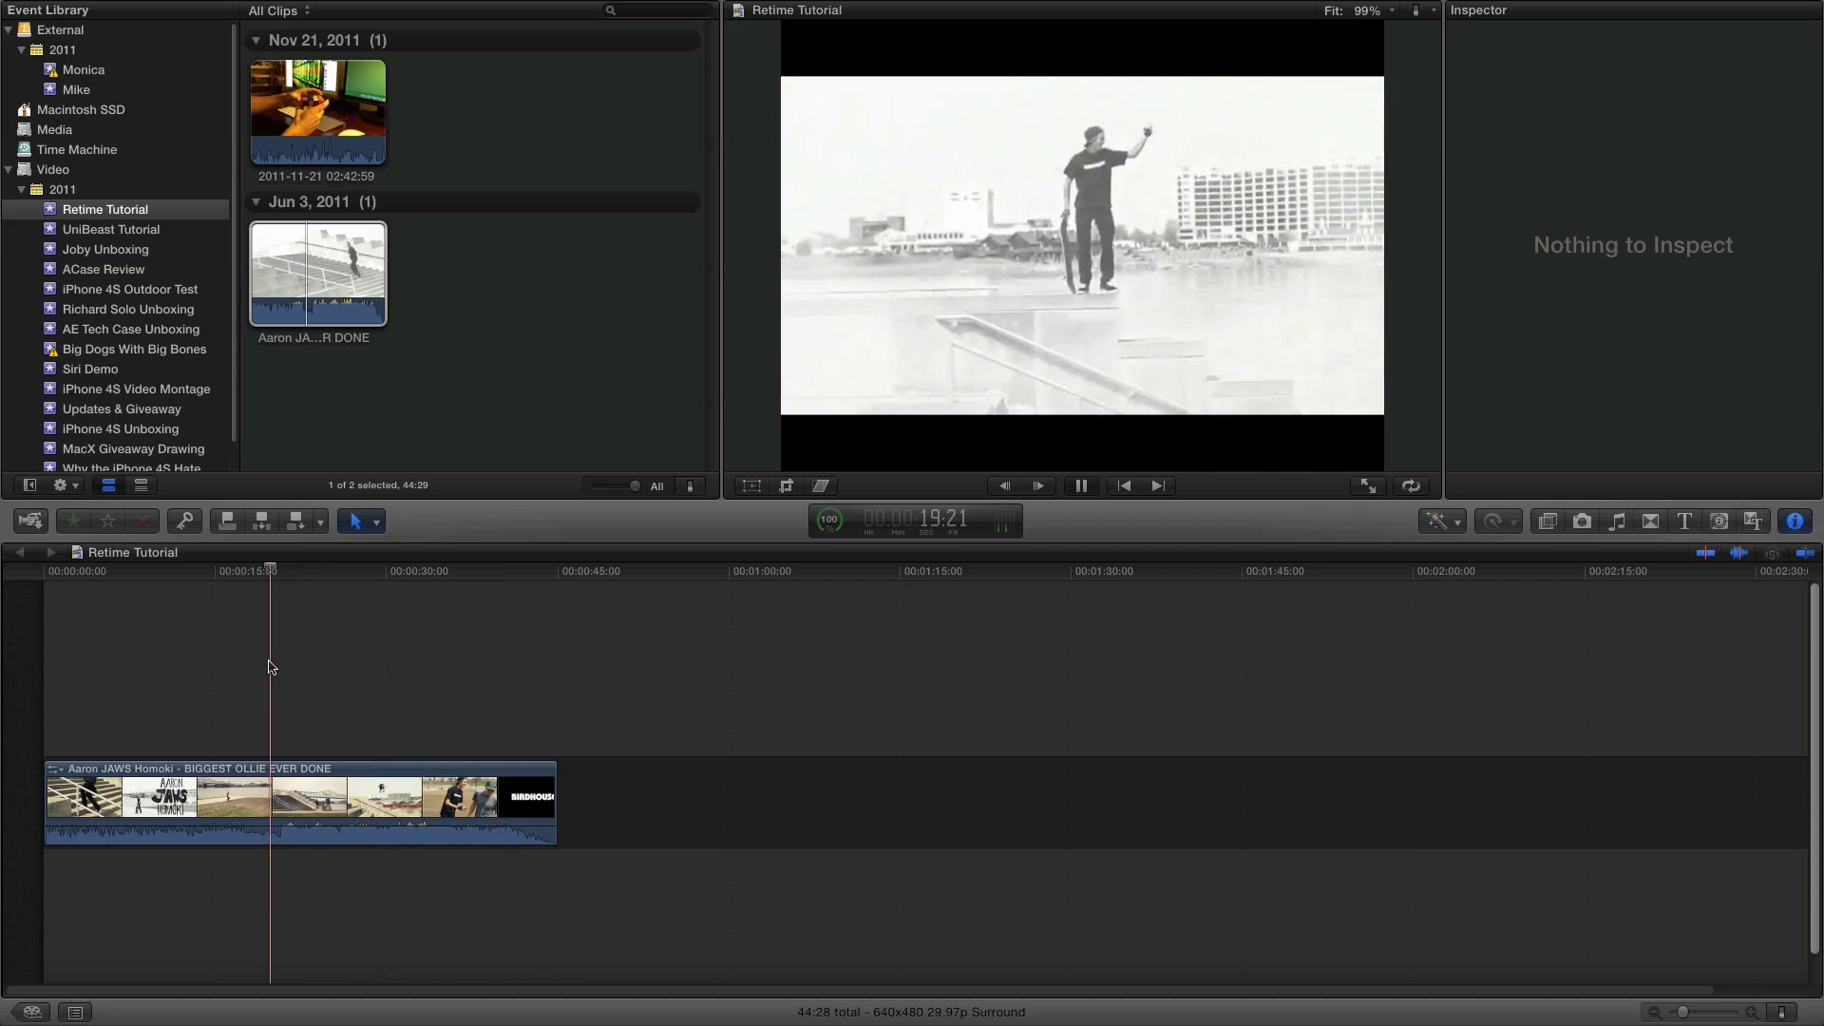
key("space")
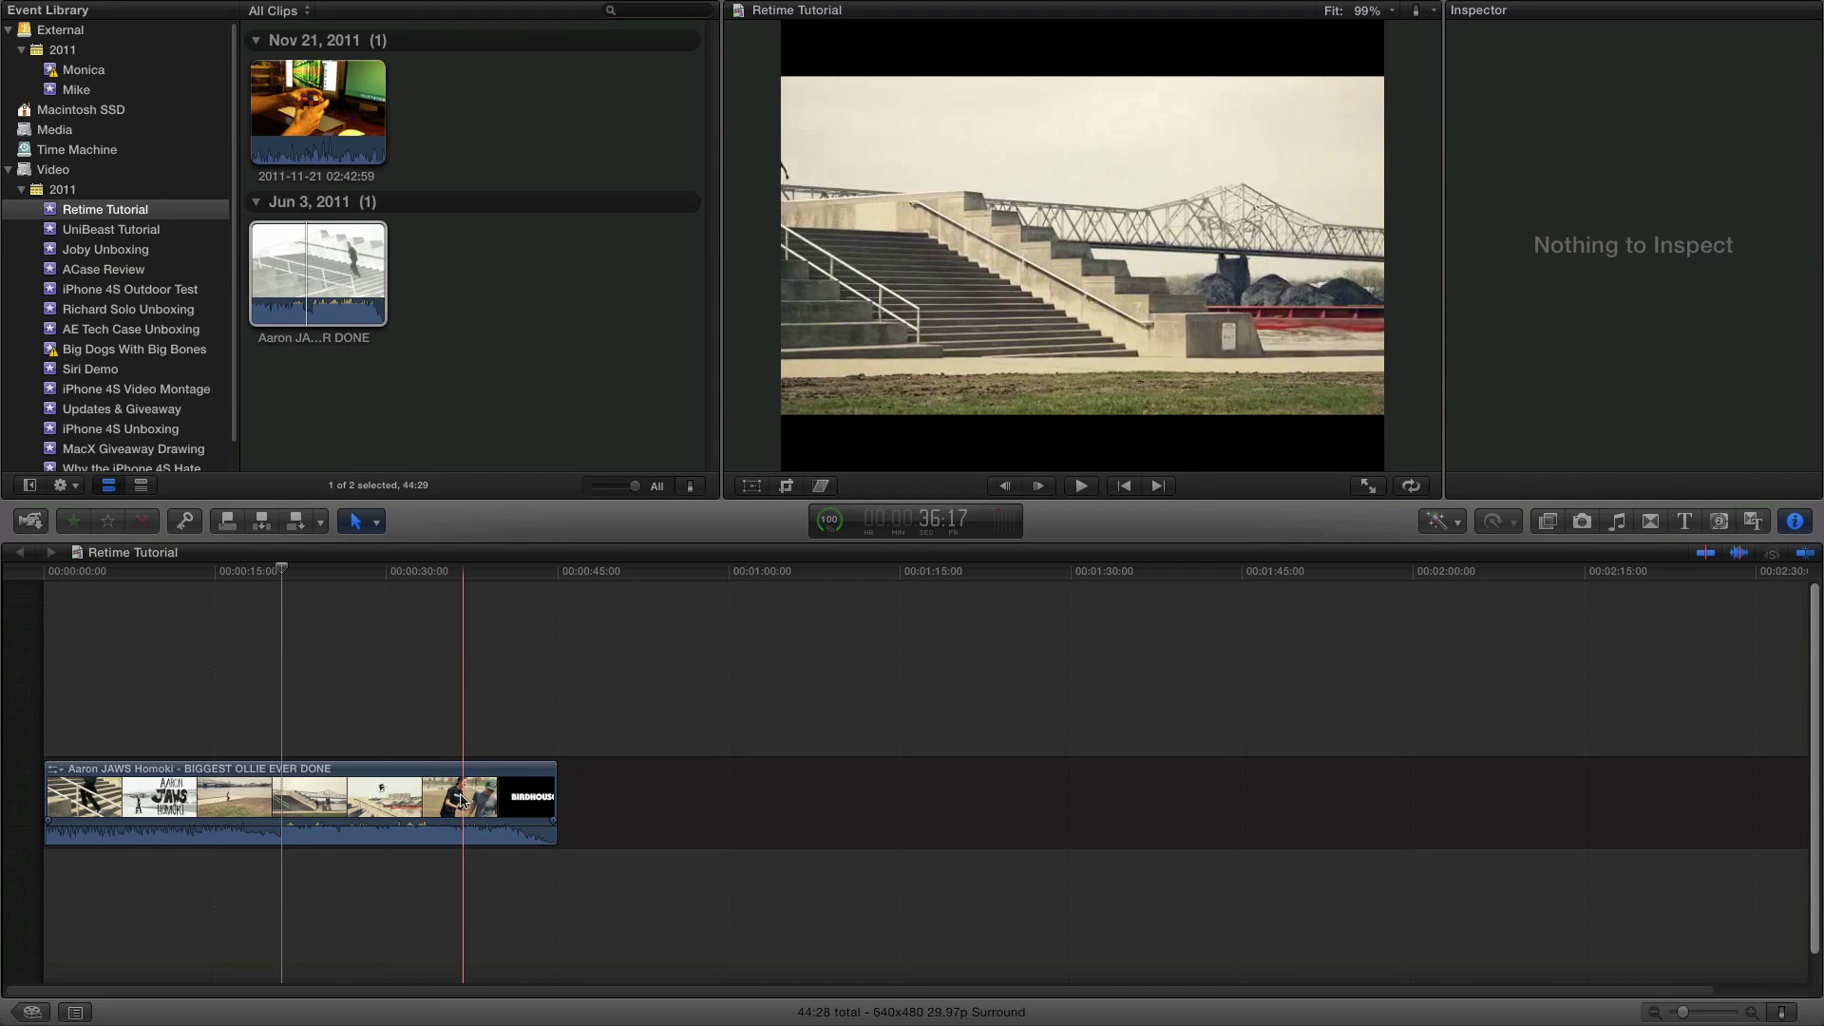
key("b")
left_click(462, 800)
key("a")
left_click(434, 801)
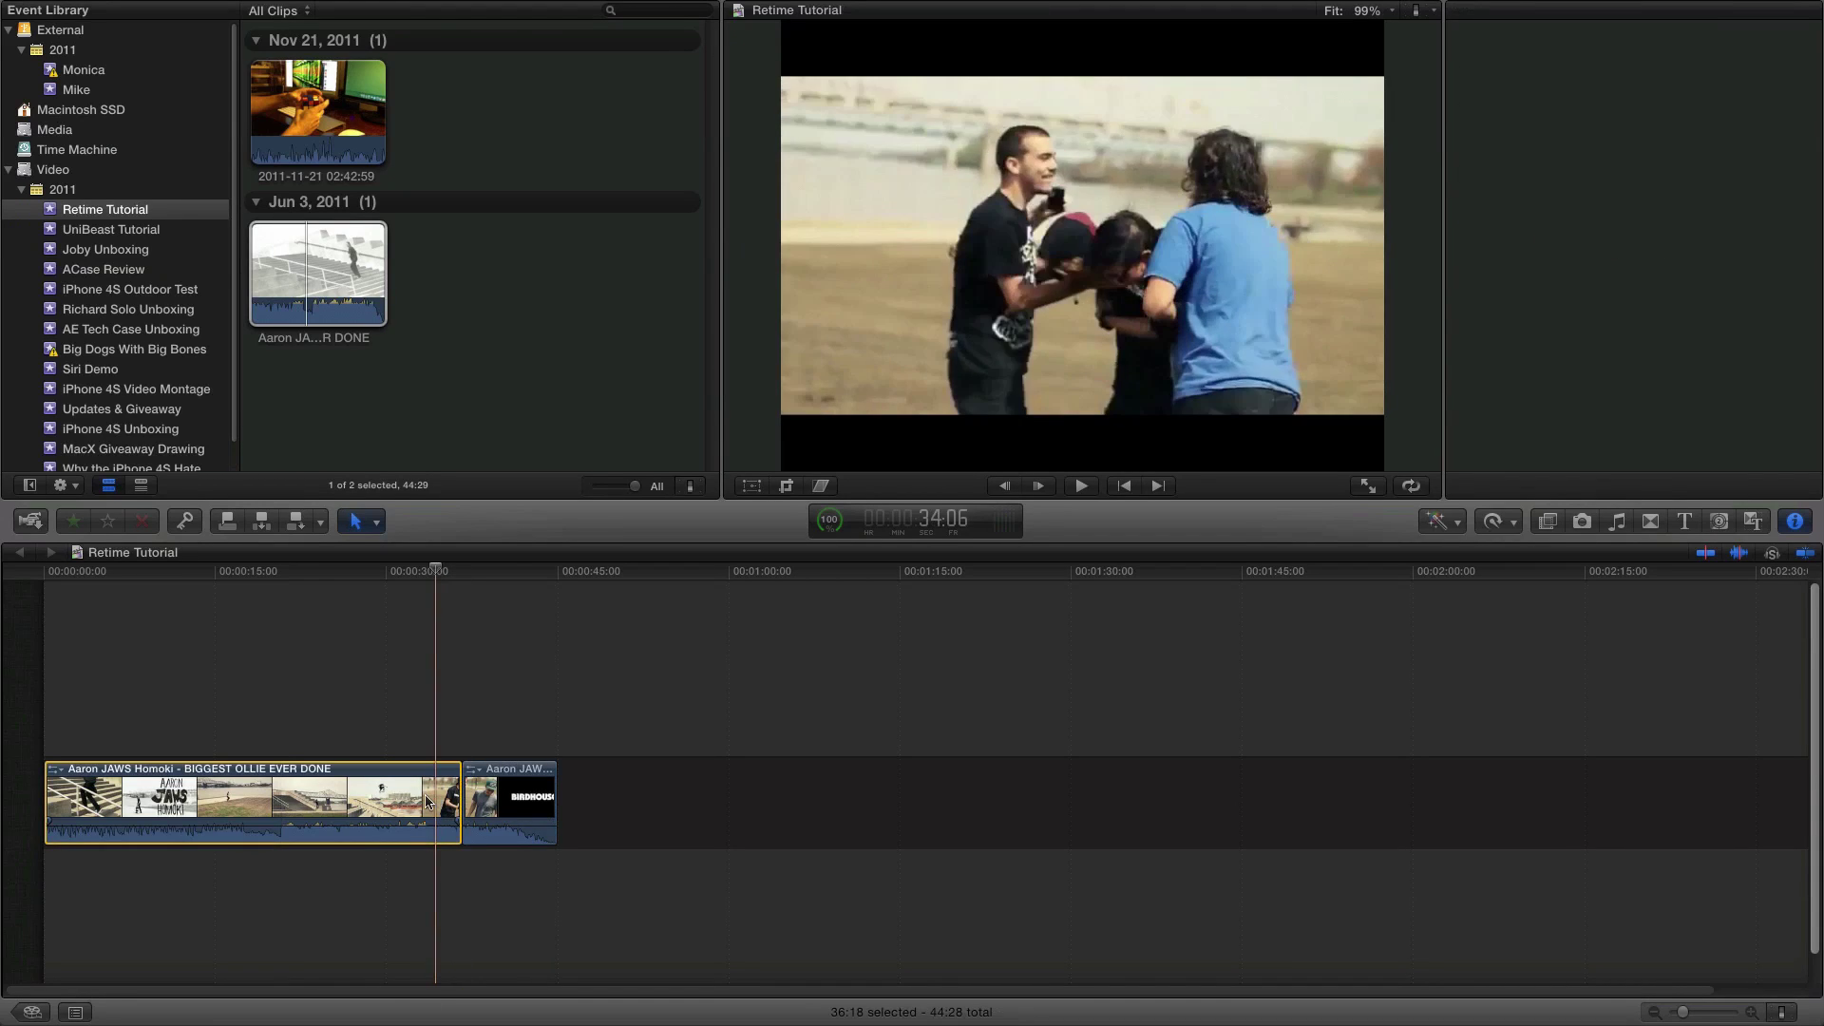
key("Delete")
- Cut the clip after the skater's landing and delete the Birdhouse ending, leaving 3:23 on the timeline
left_click(38, 574)
key("shift+z")
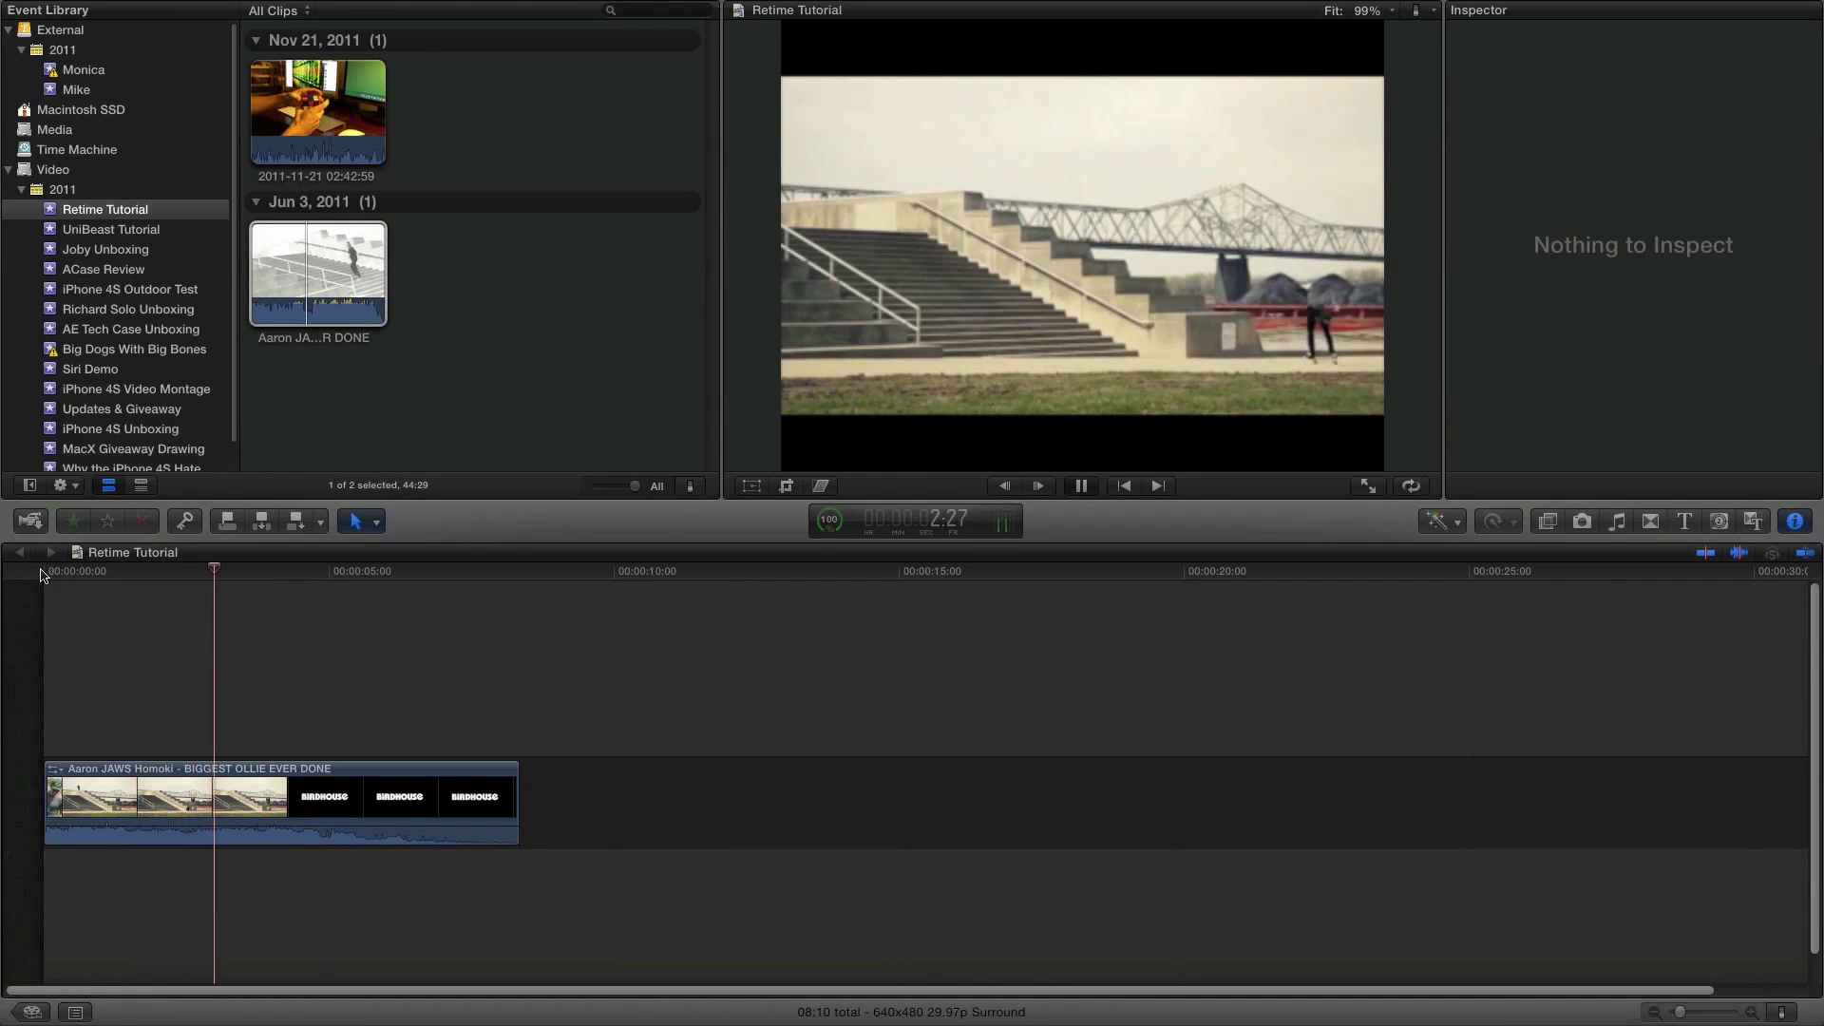
key("space")
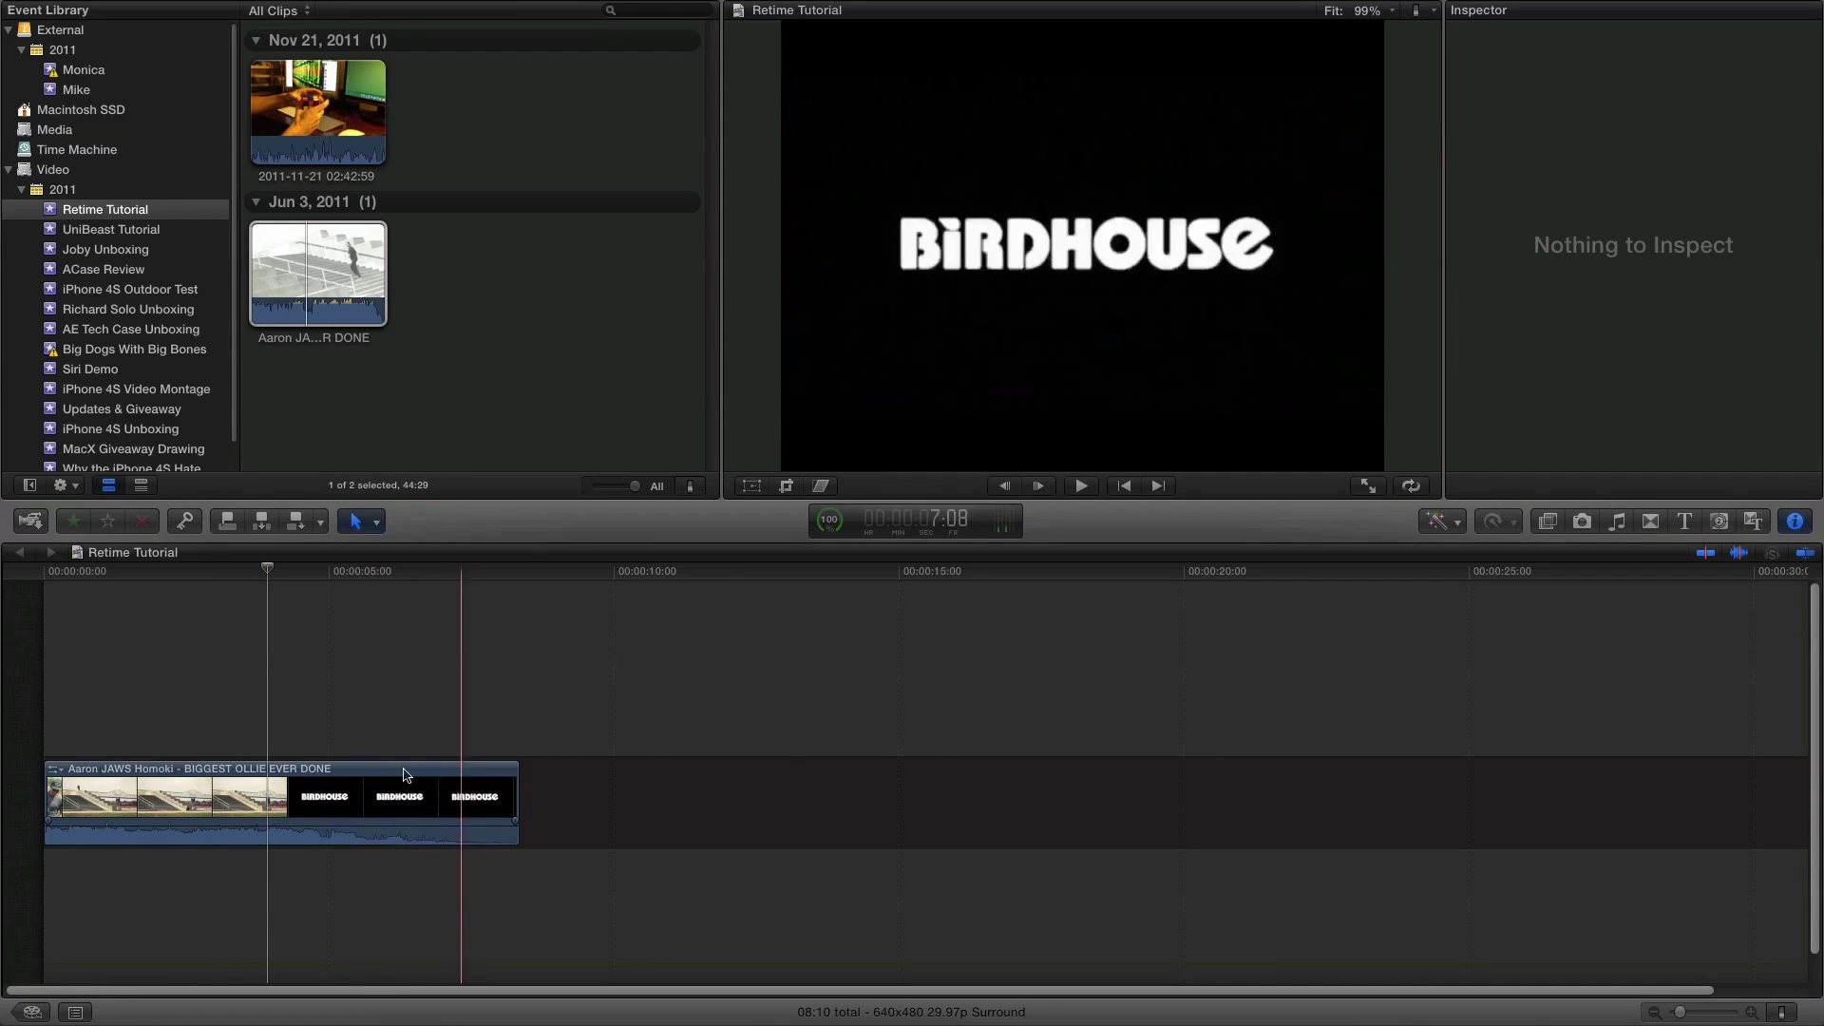
key("r")
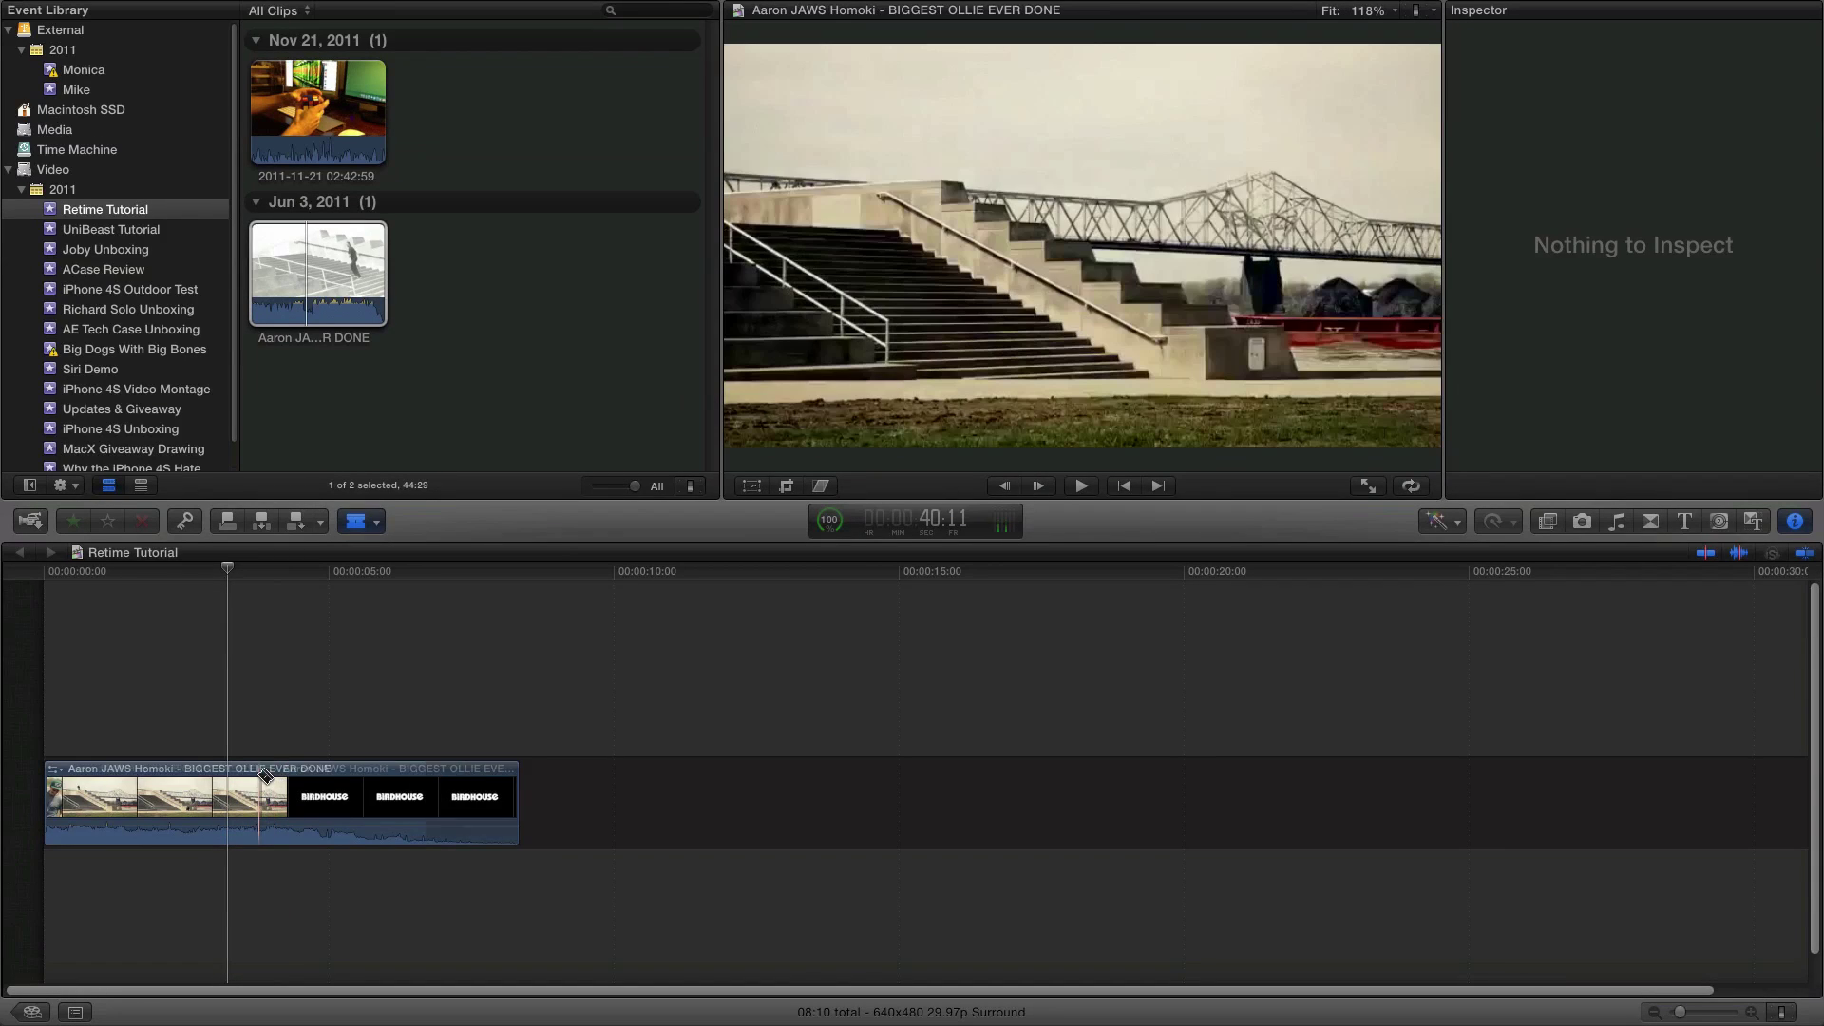
key("a")
left_click(292, 785)
key("Delete")
- Play the trimmed skateboarding clip and replay it from the start of the timeline
key("space")
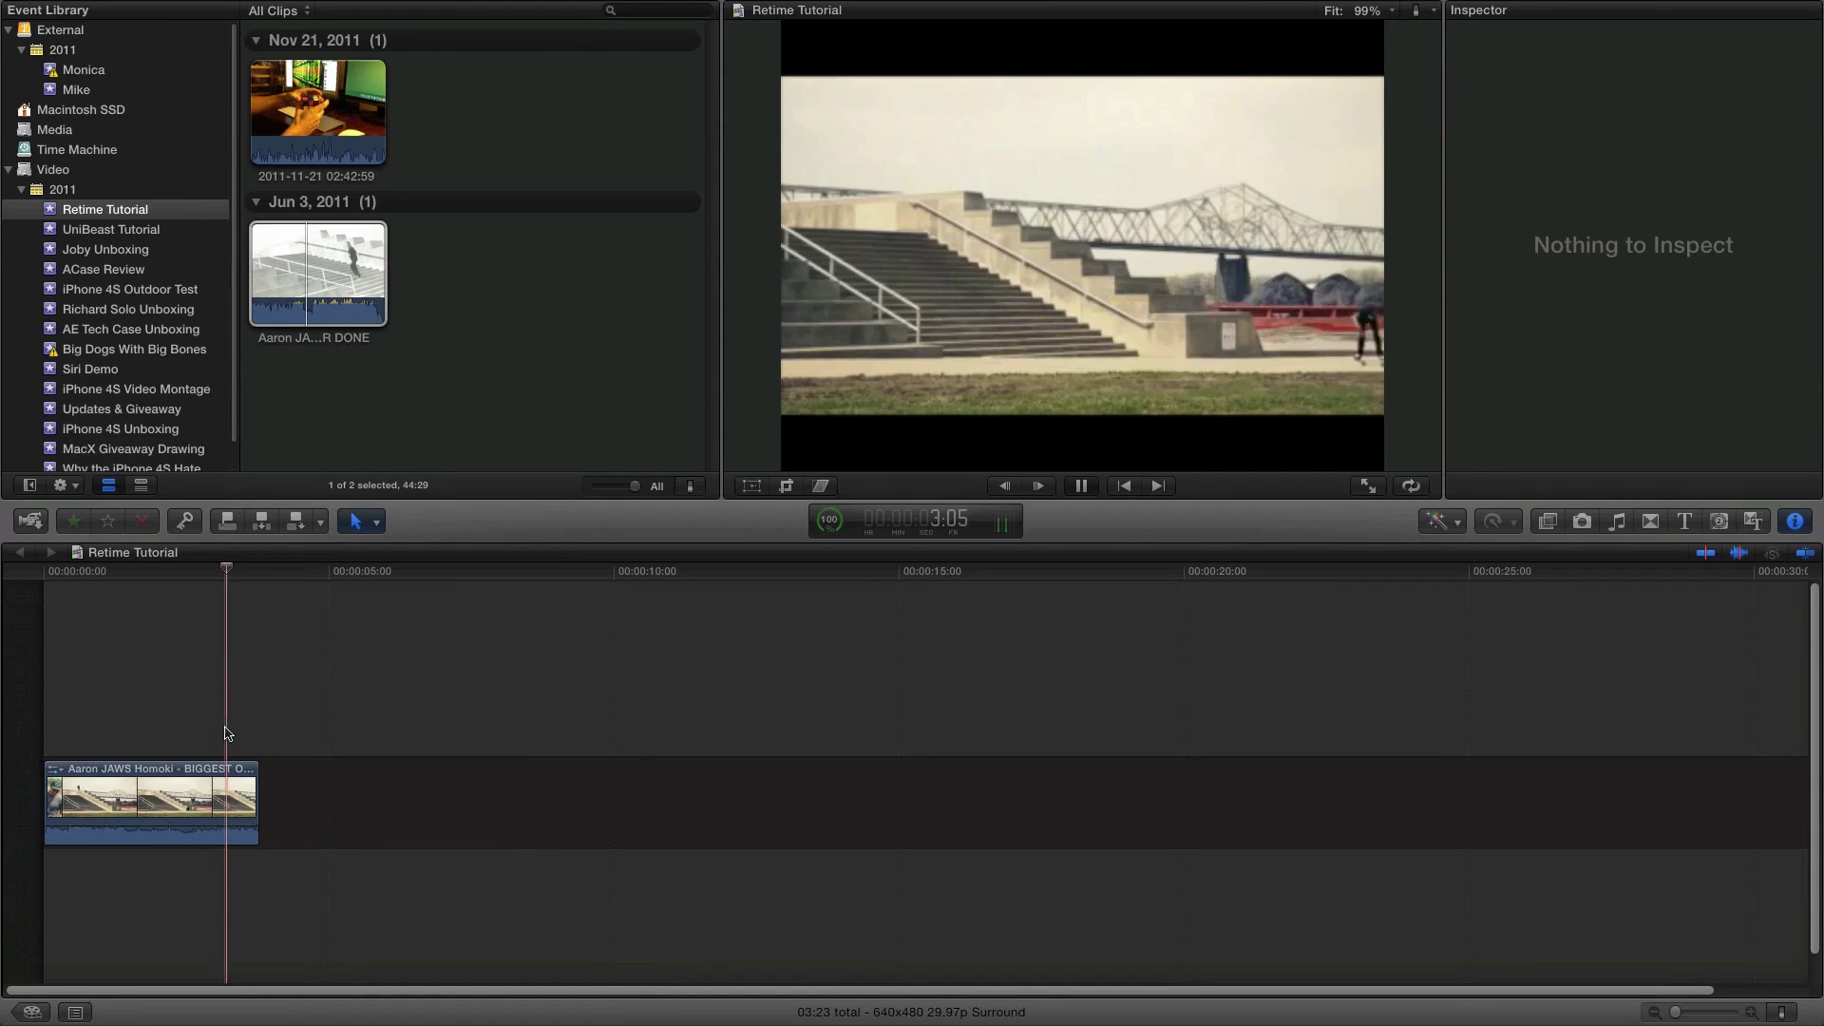
left_click(88, 790)
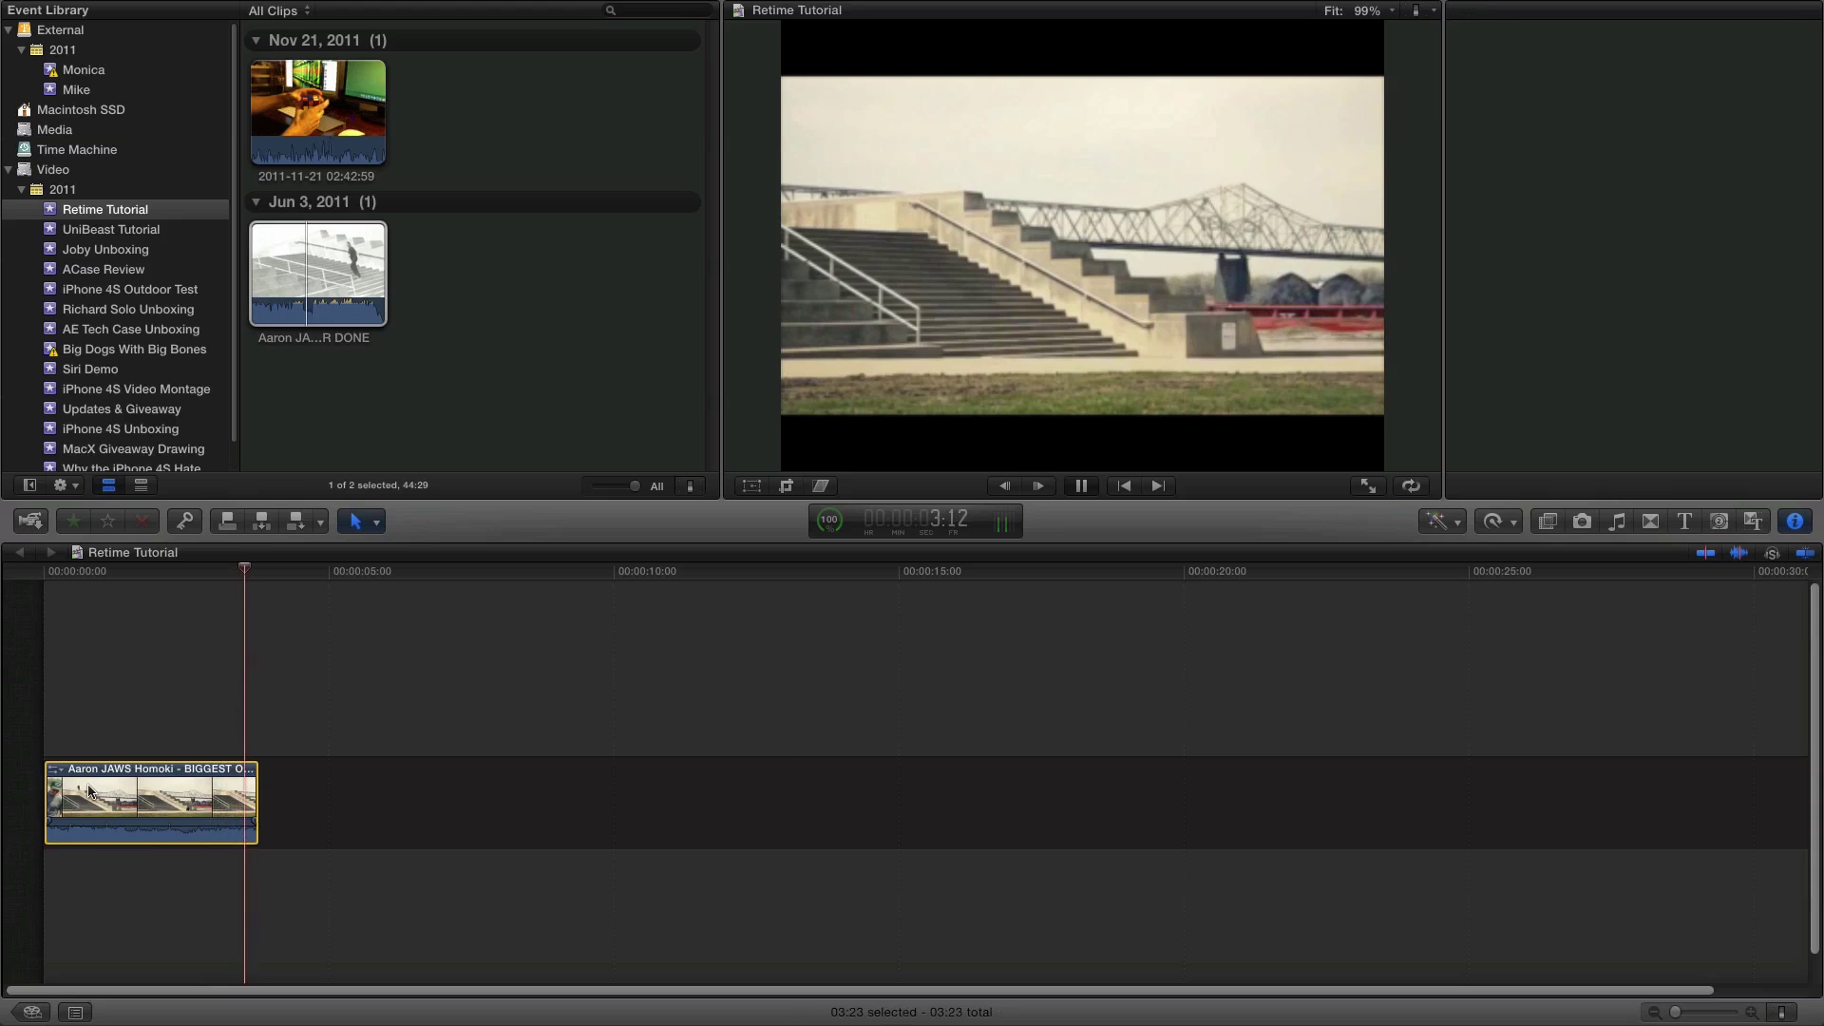
key("space")
left_click(36, 572)
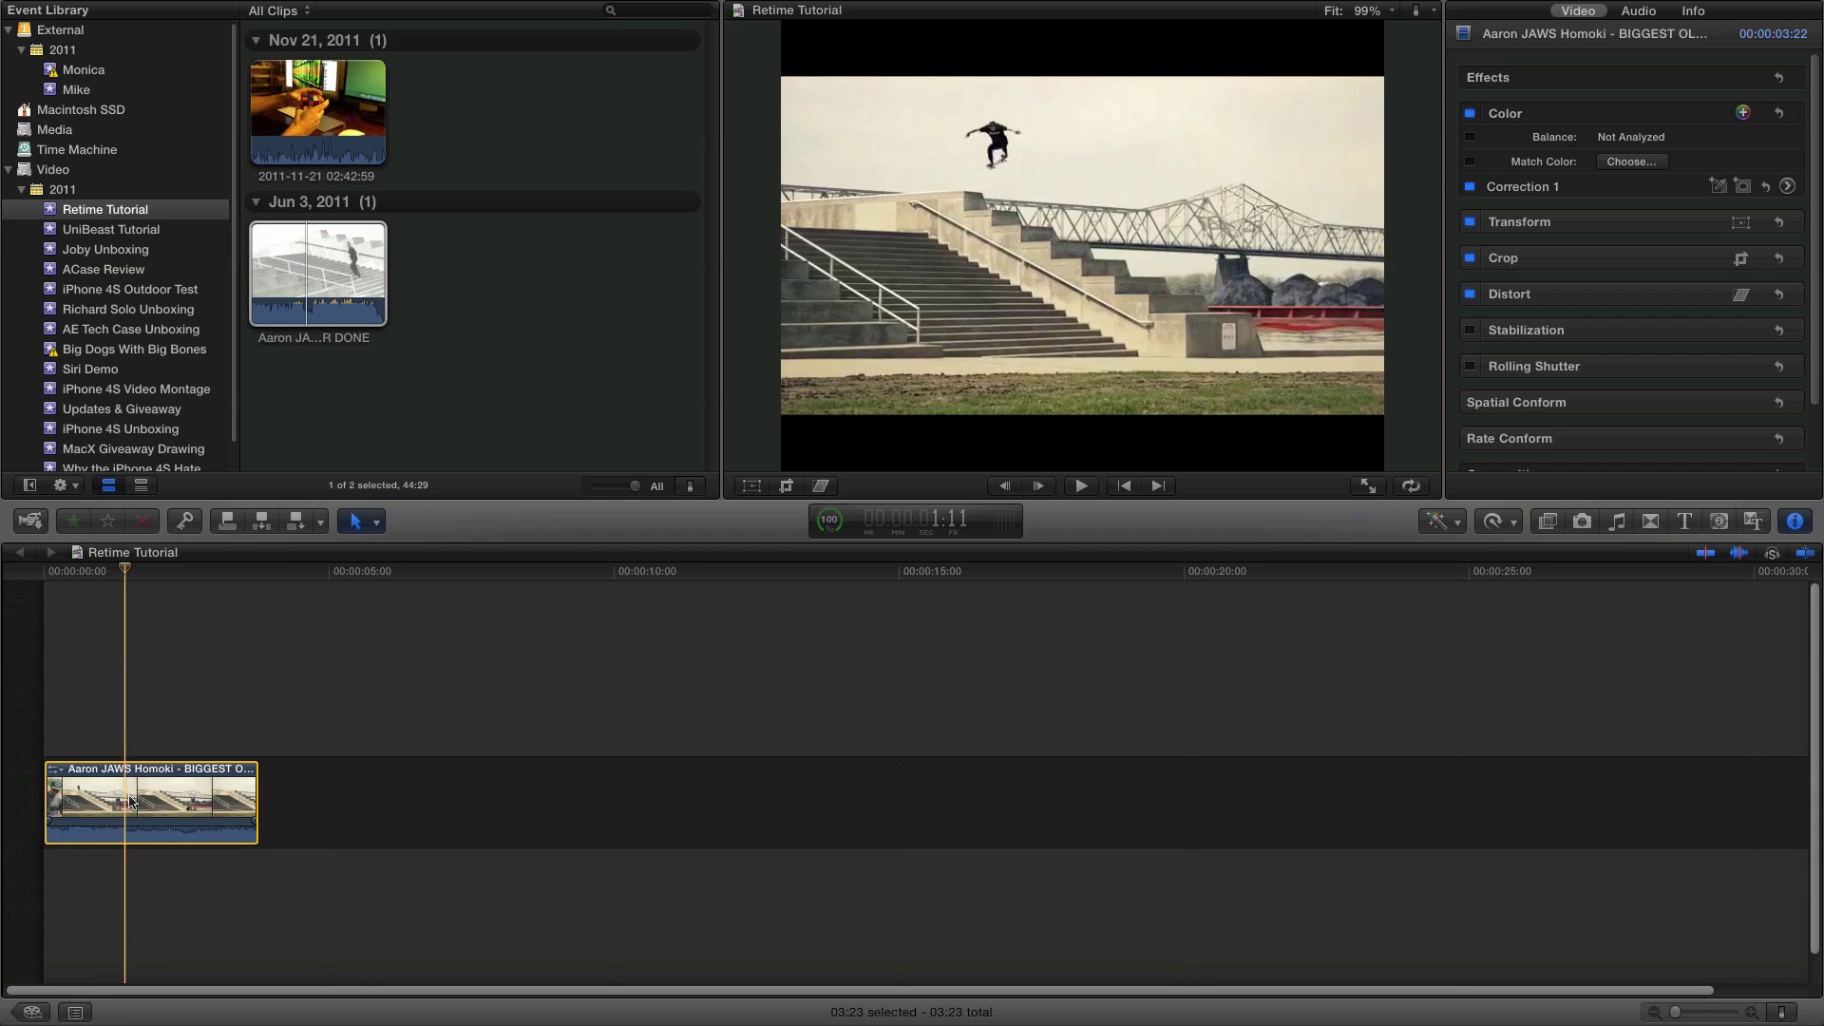
- Try a Hold retime on the skater's mid-air frame at 1:12, undo it and close the Retime Editor
left_click(1498, 528)
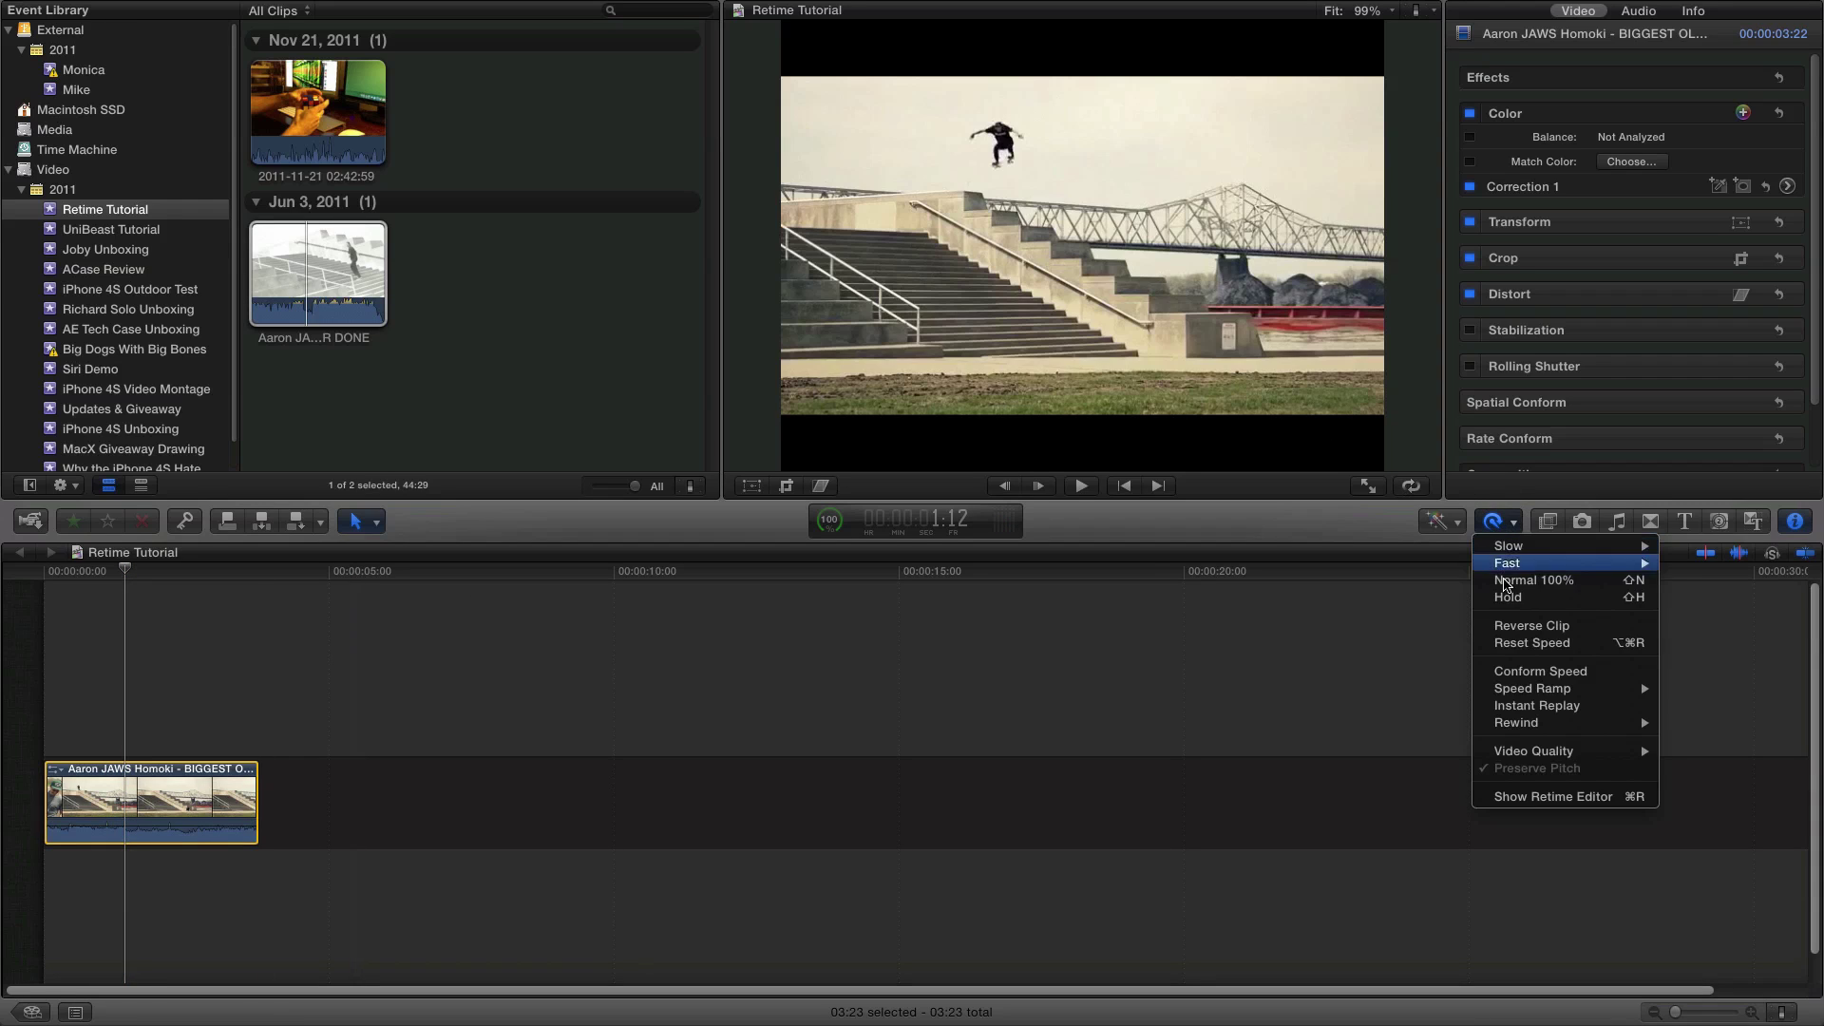
left_click(1508, 596)
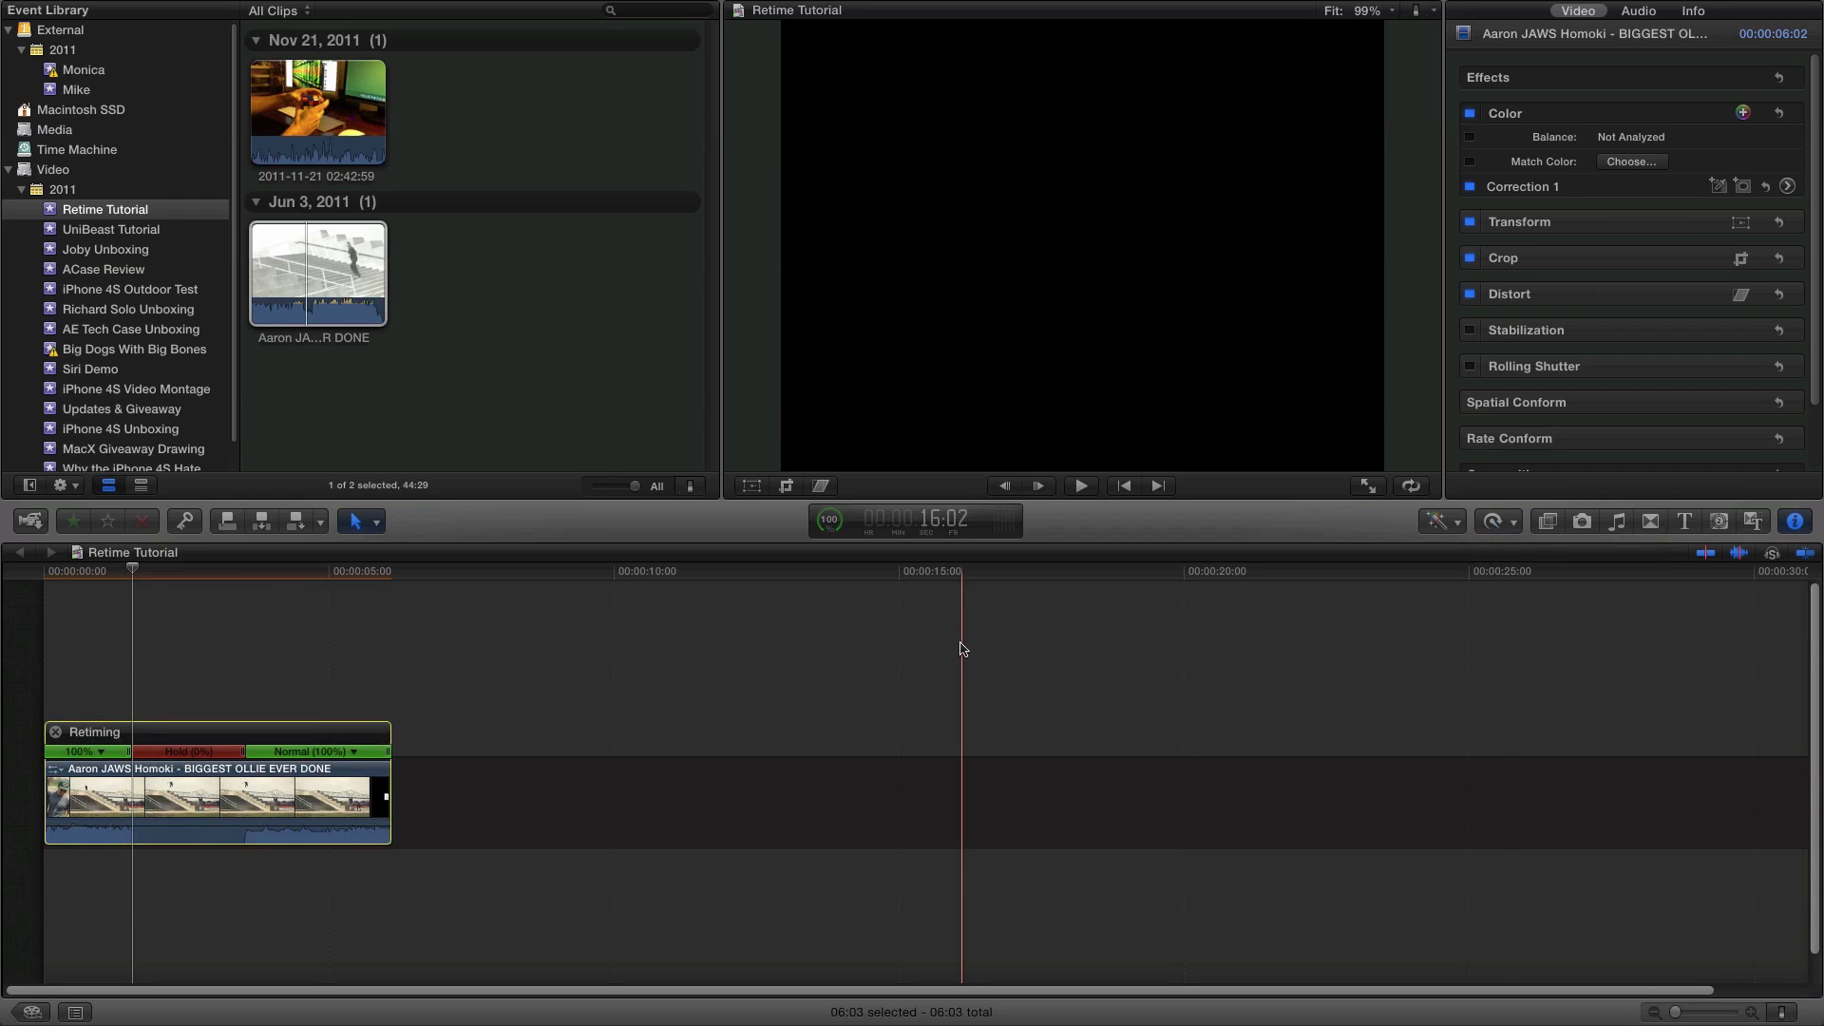
key("super+z")
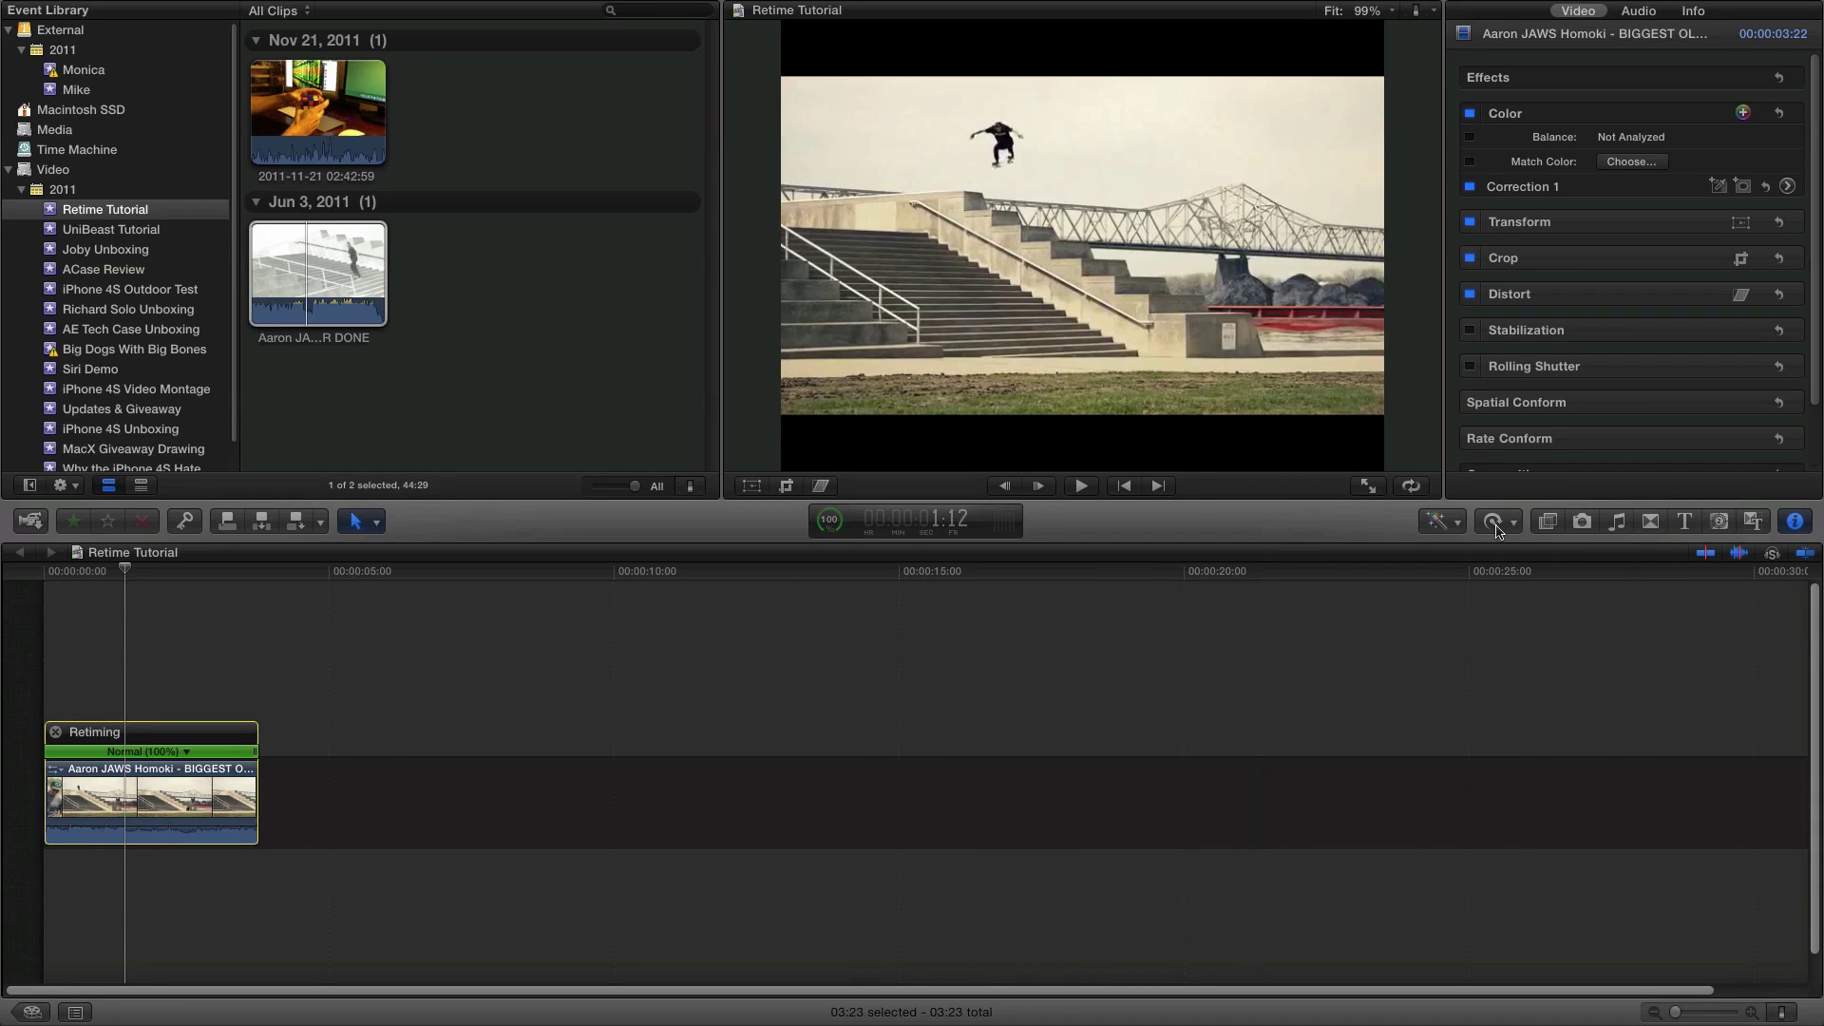
left_click(1502, 529)
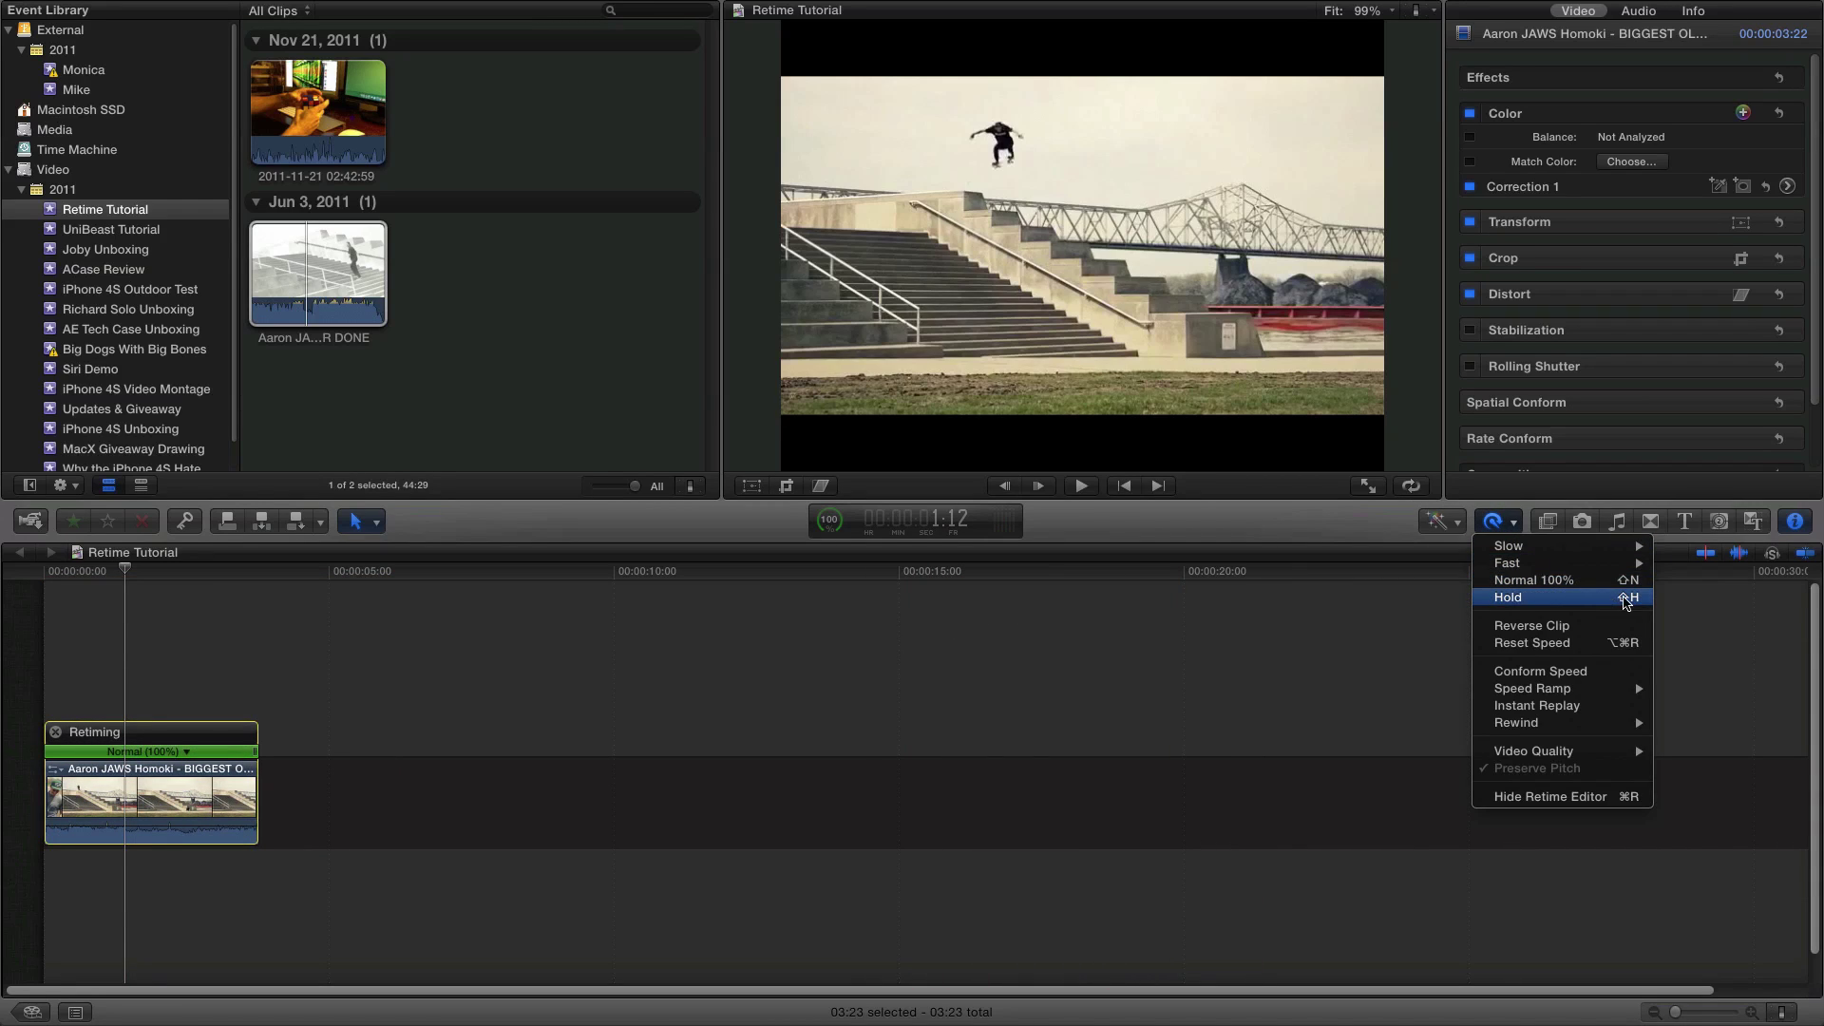
left_click(853, 608)
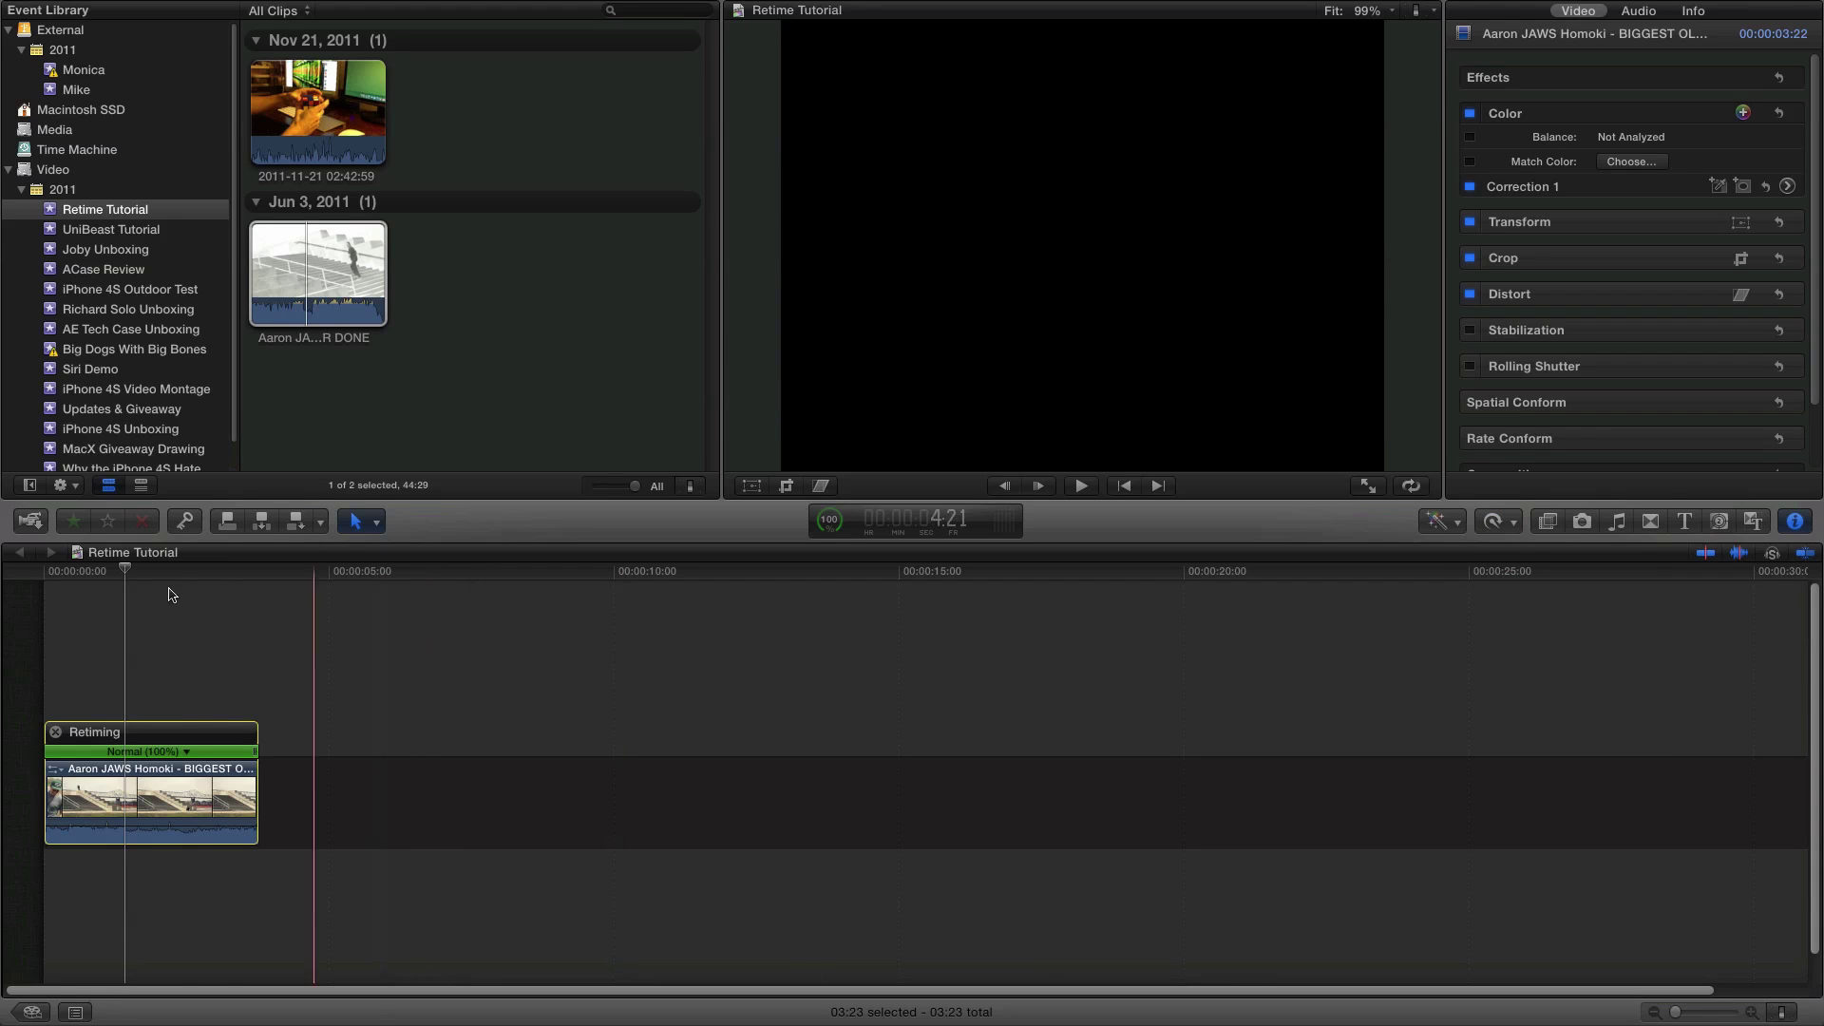
left_click(55, 732)
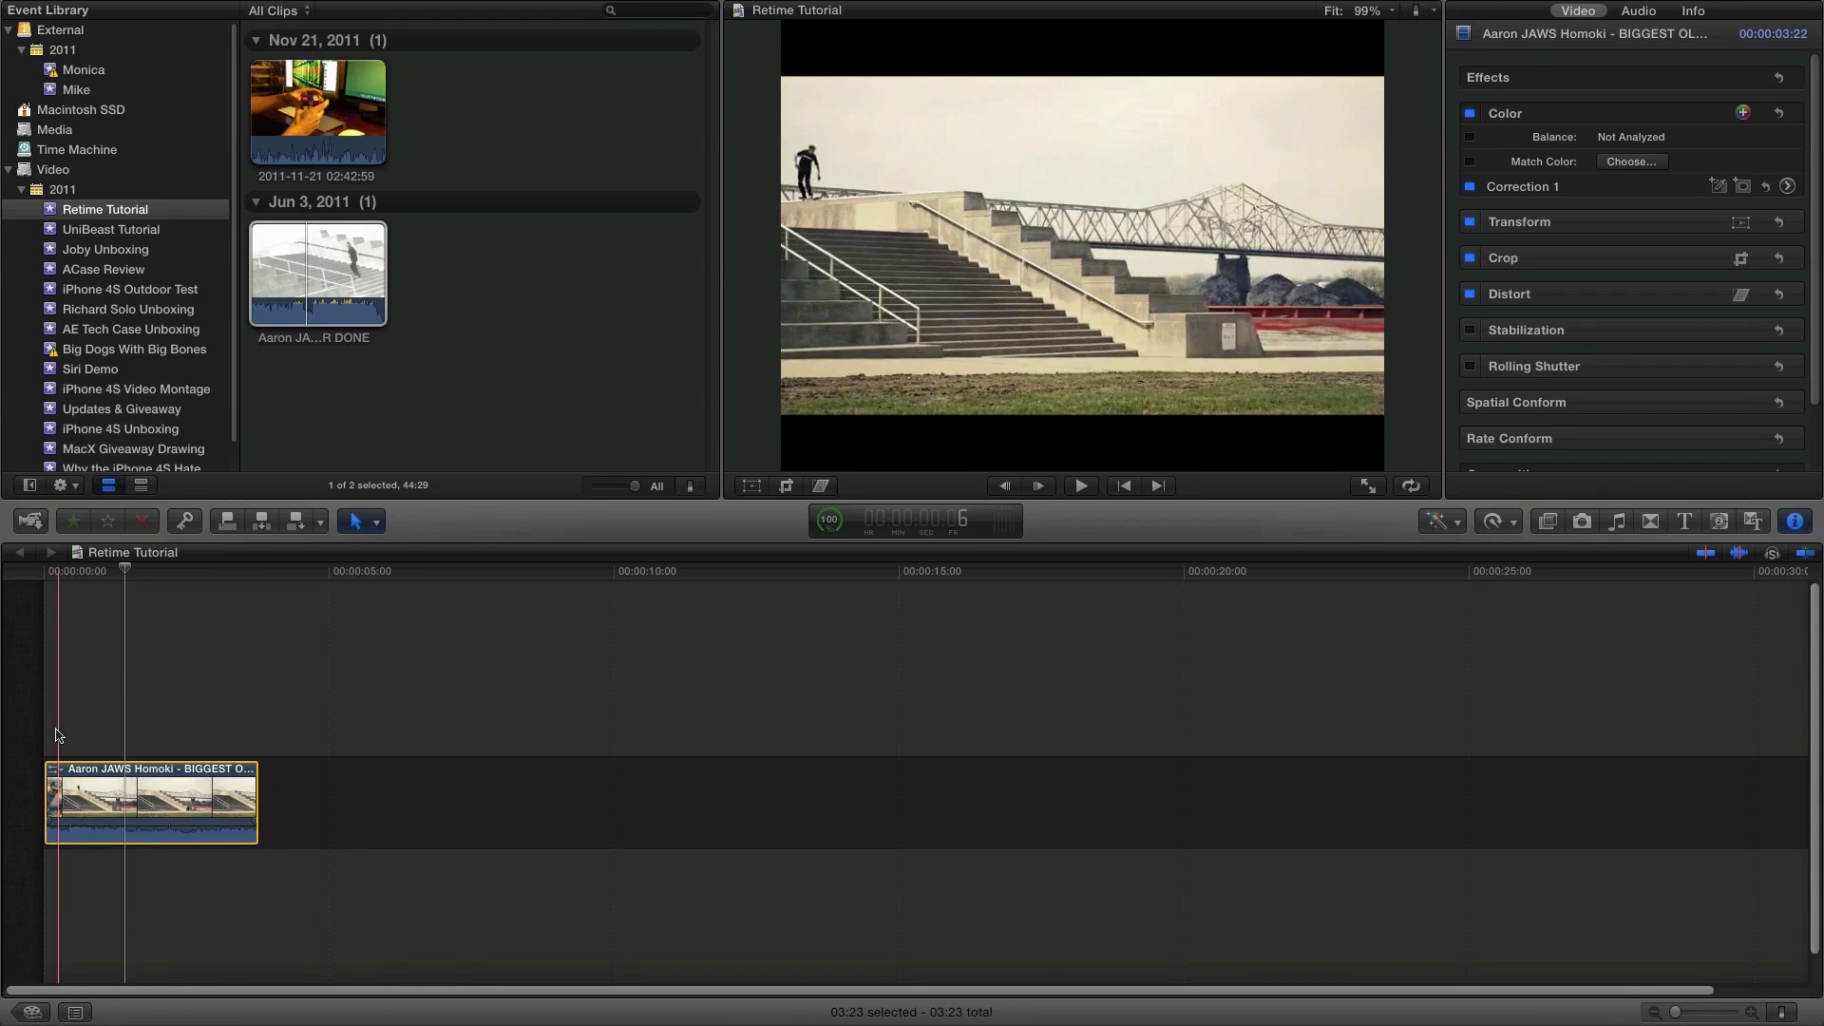
- Apply a Hold retime at the skater's mid-air frame and play the clip from its beginning
left_click(132, 774)
key("shift+h")
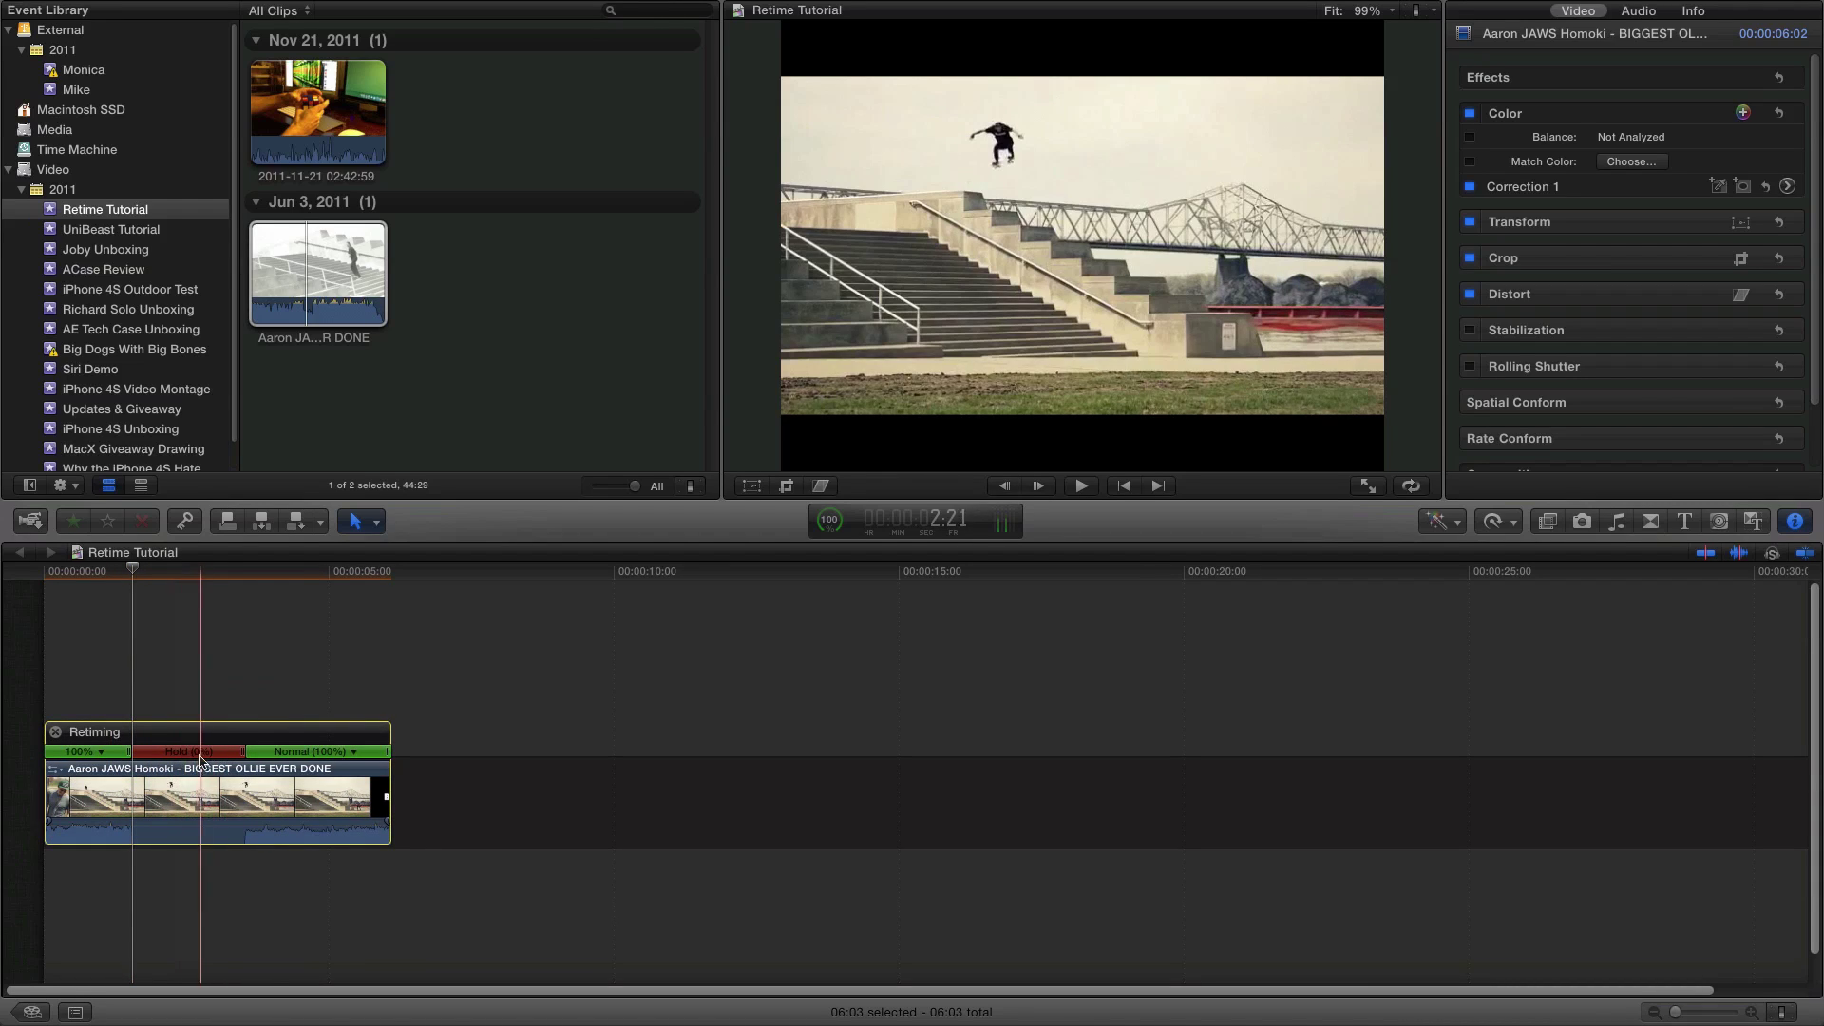
left_click(42, 577)
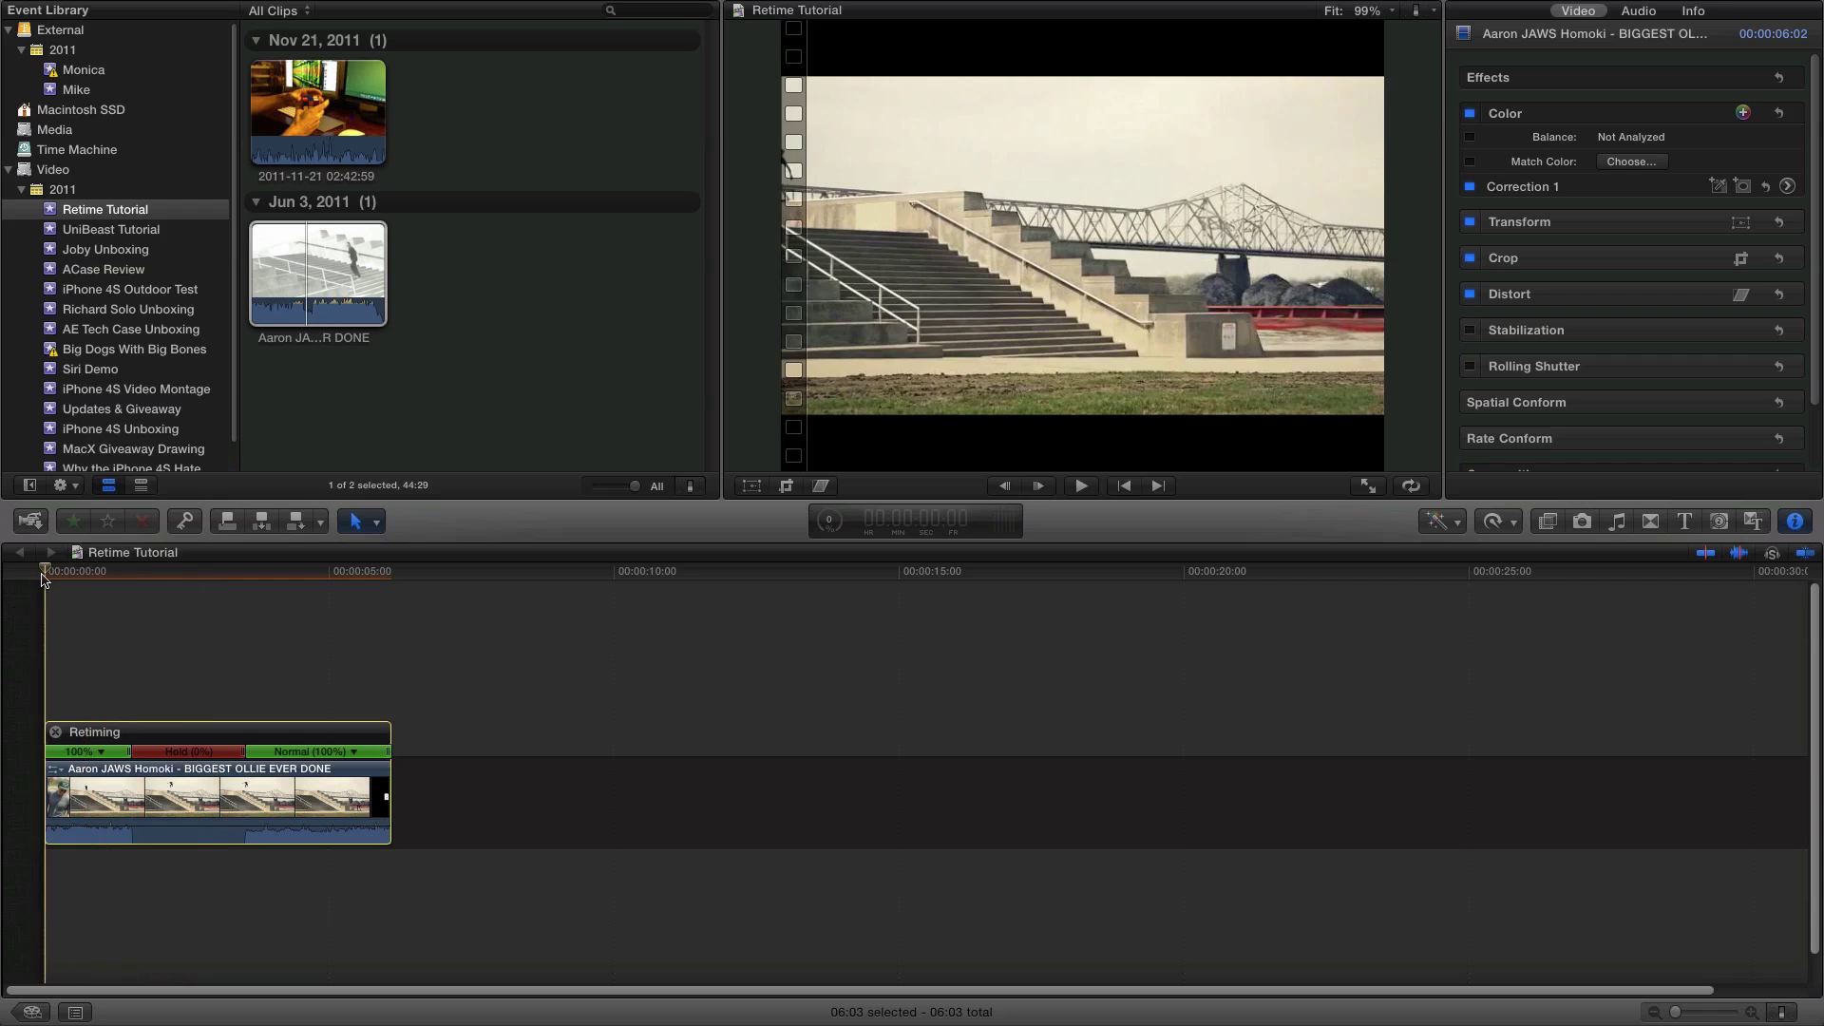
key("space")
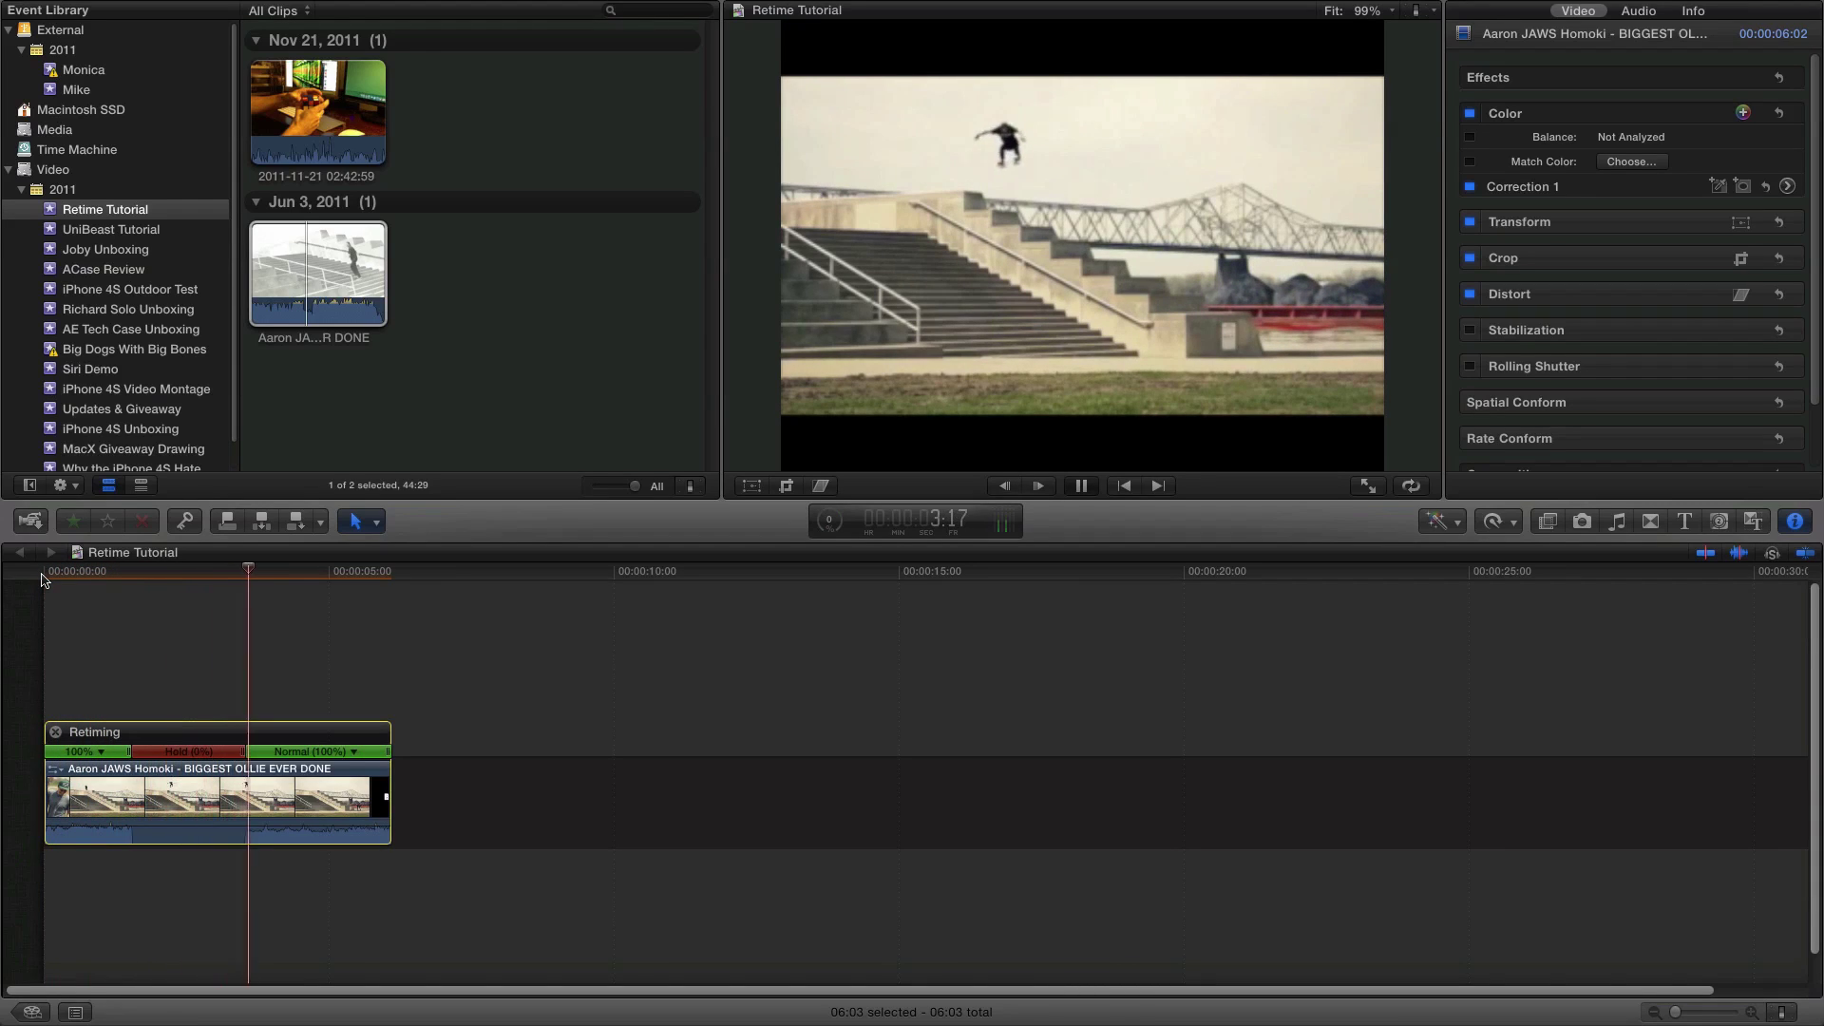
key("space")
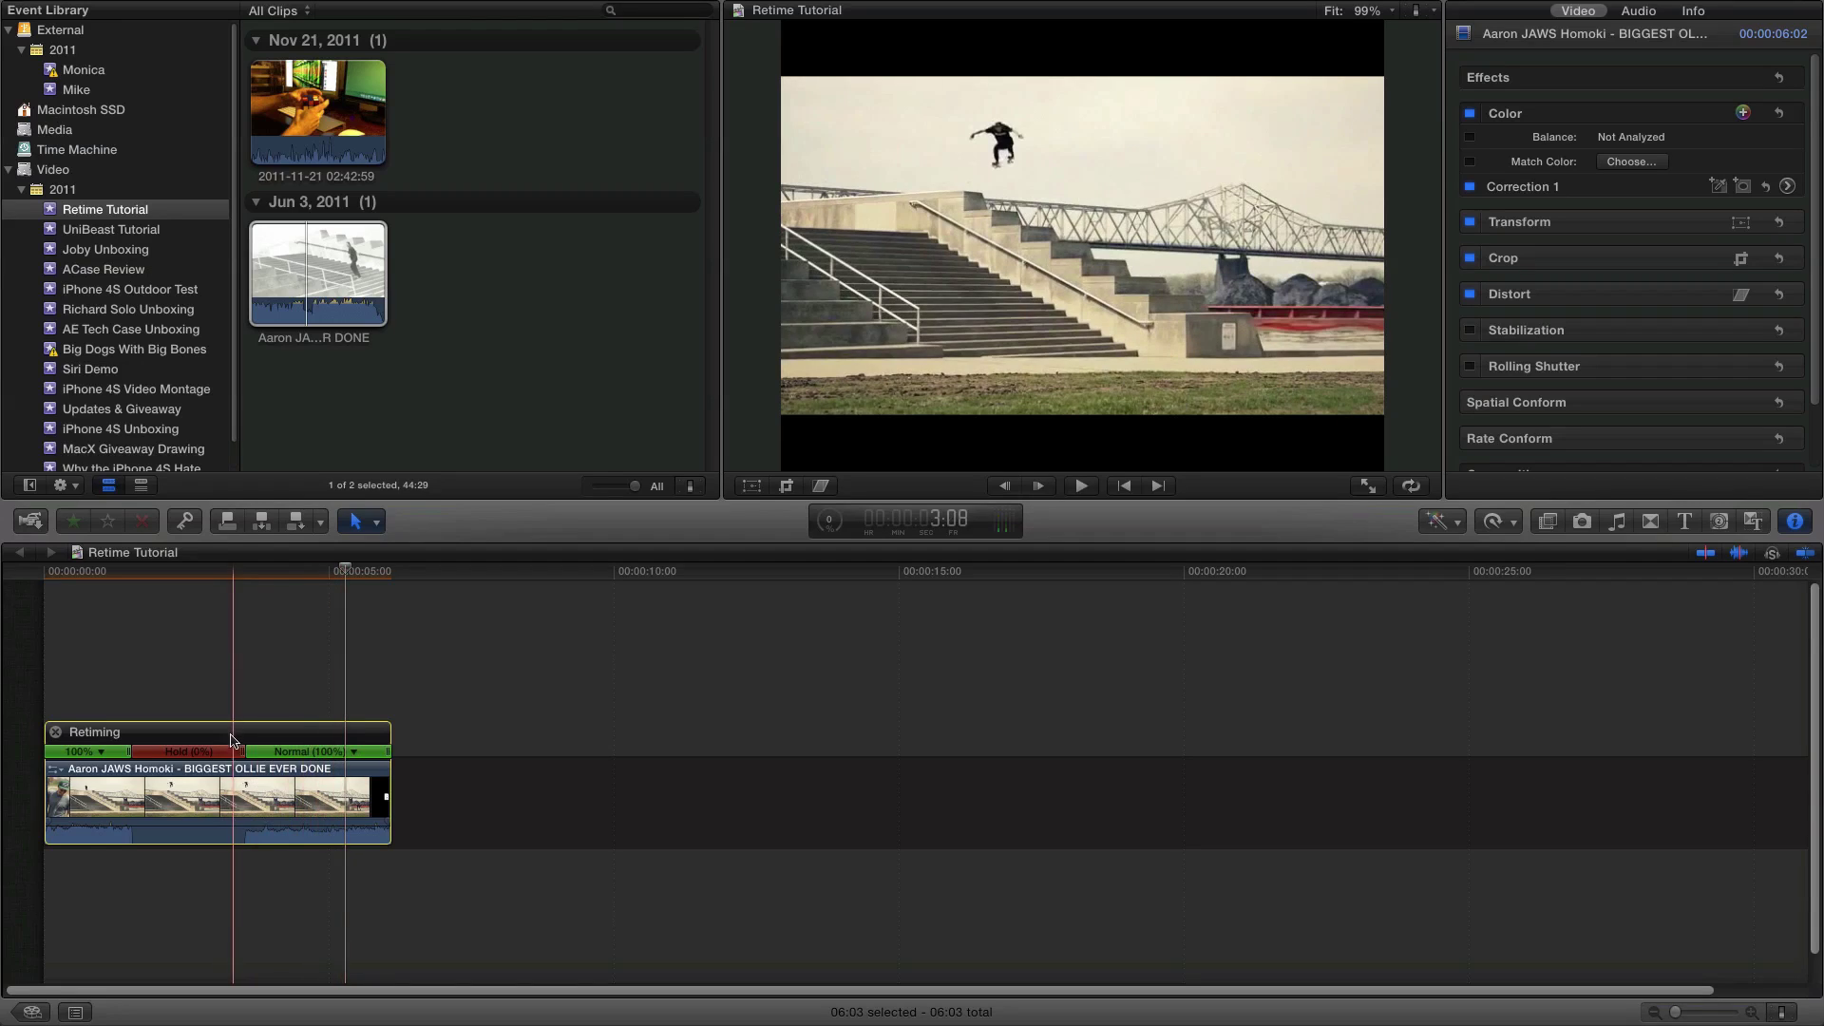
- Shorten the Hold segment until the whole clip runs 4:18, playing back each adjustment
left_click_drag(243, 757, 145, 753)
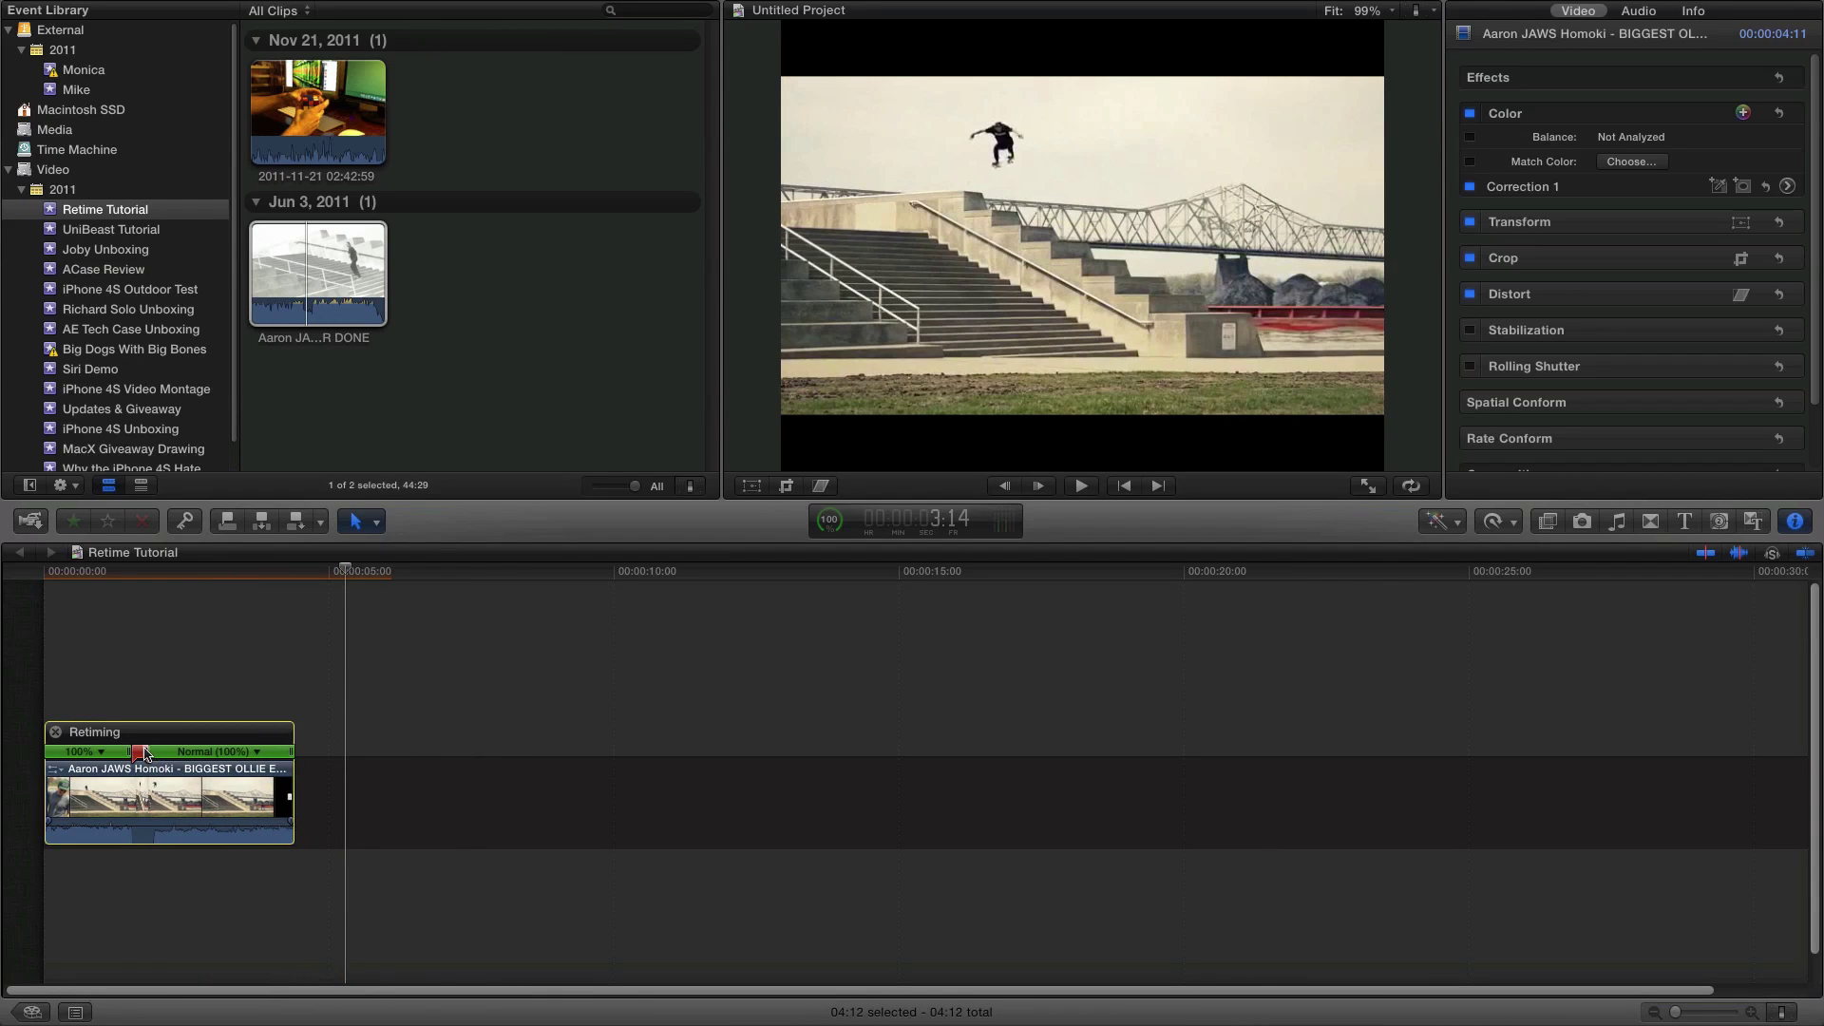
key("space")
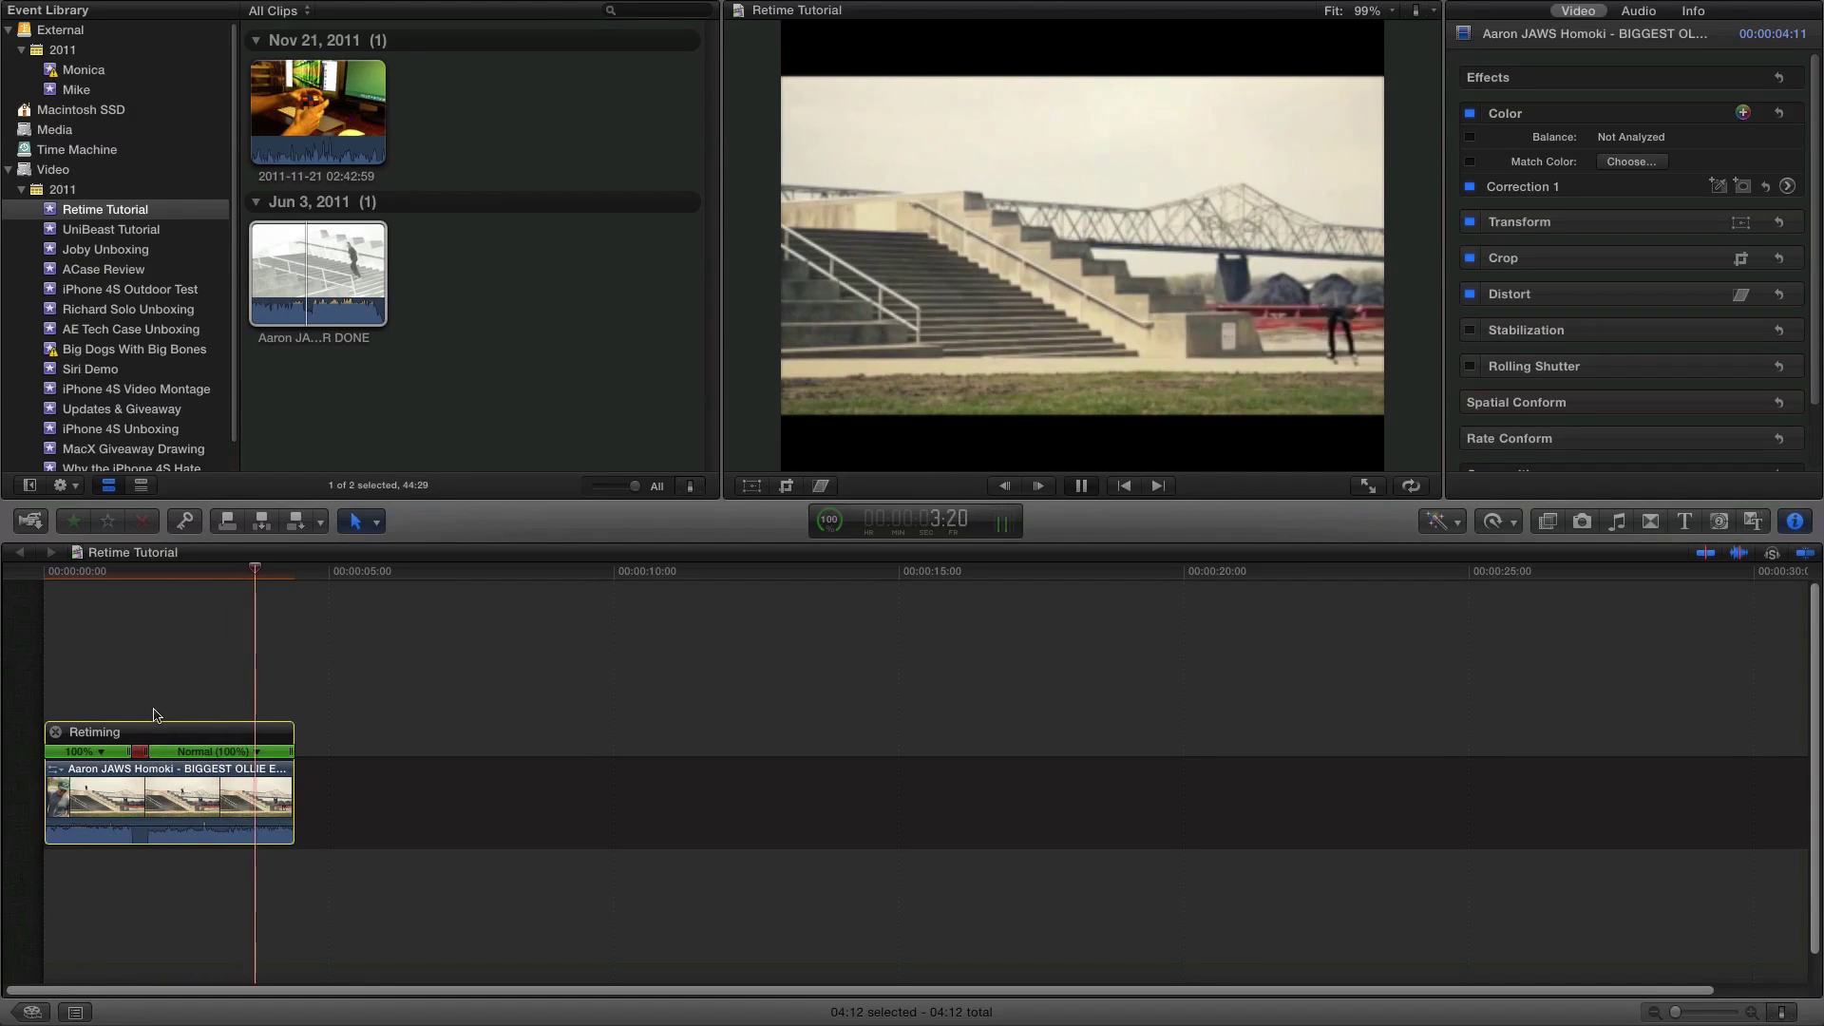
key("space")
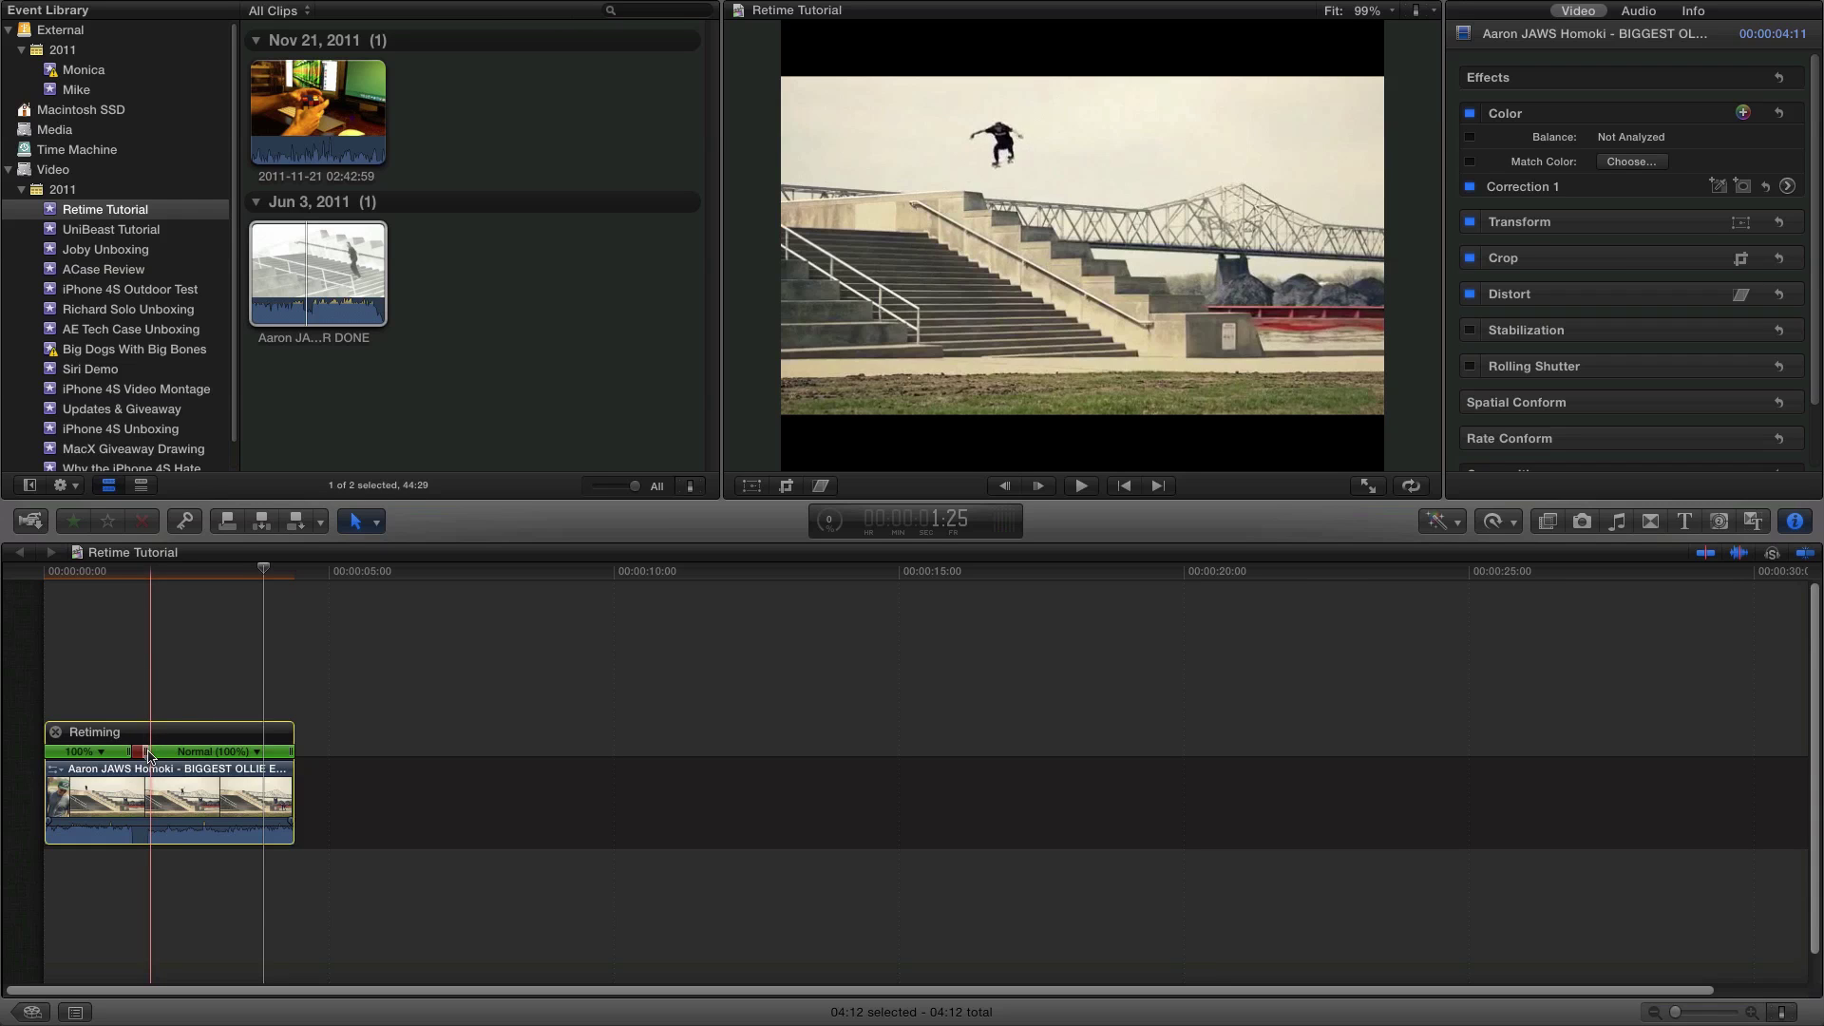
left_click_drag(146, 752, 158, 751)
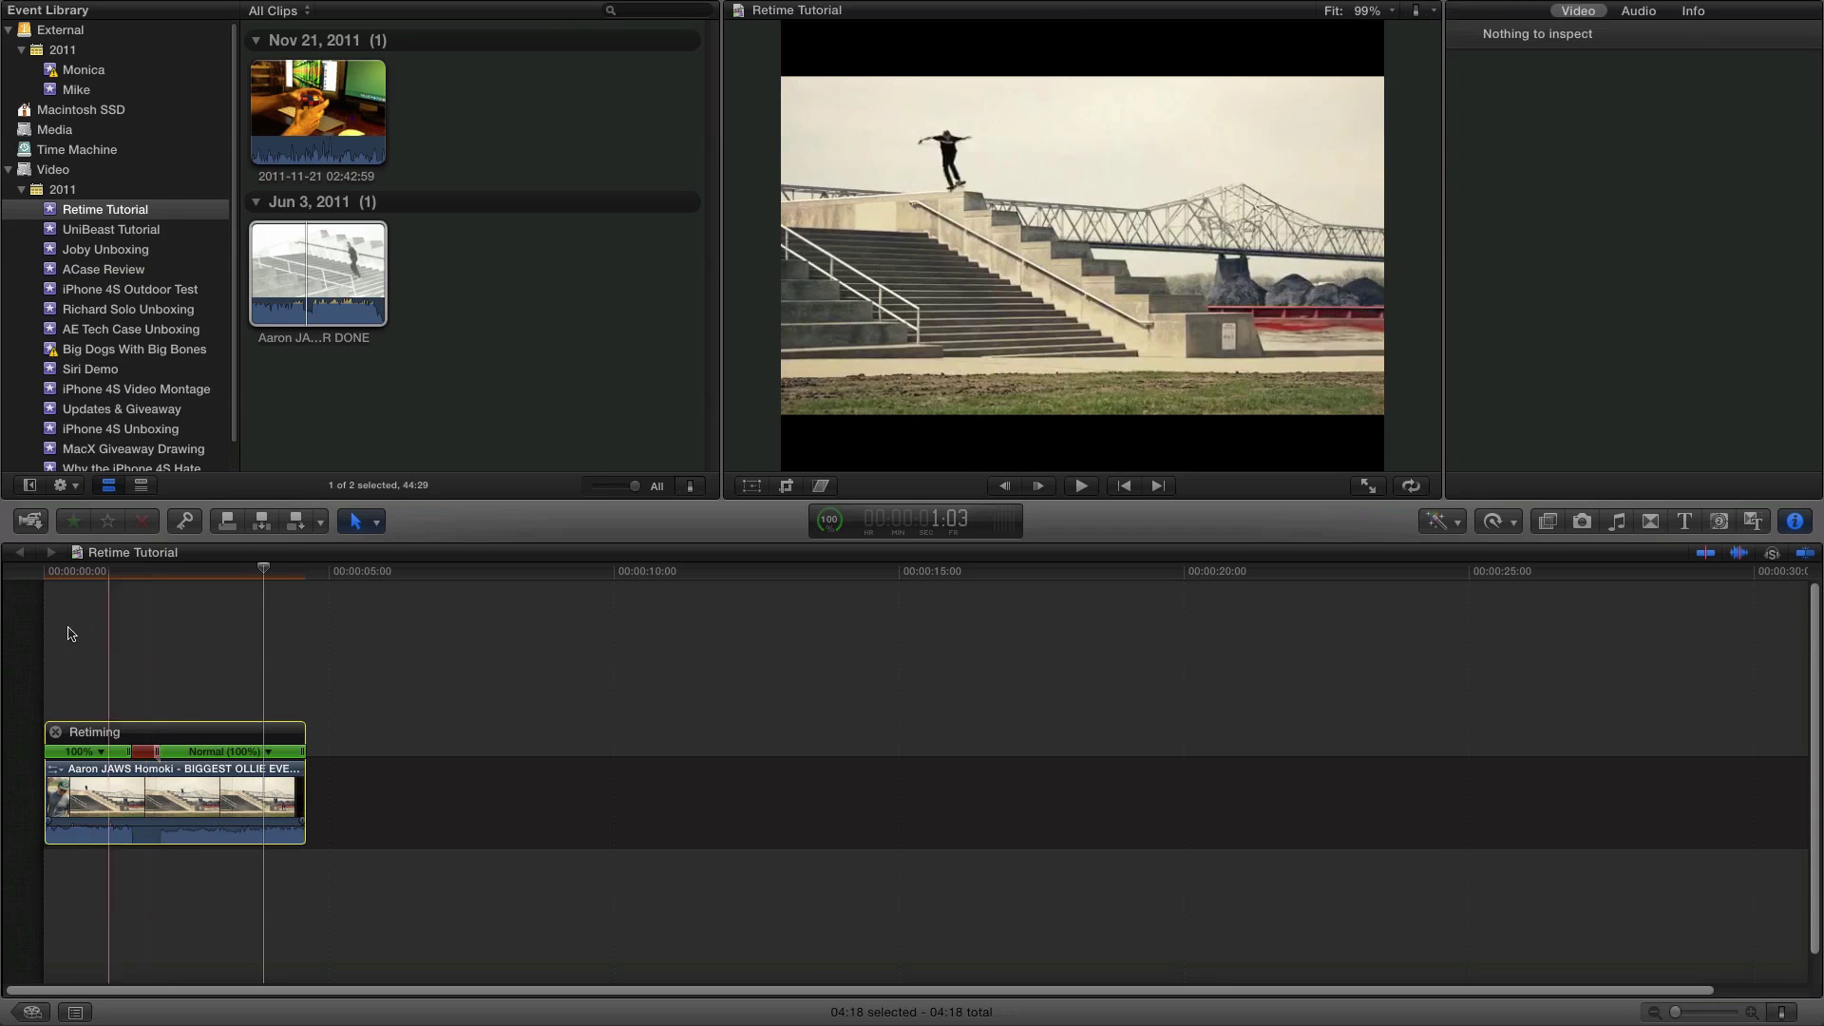
key("space")
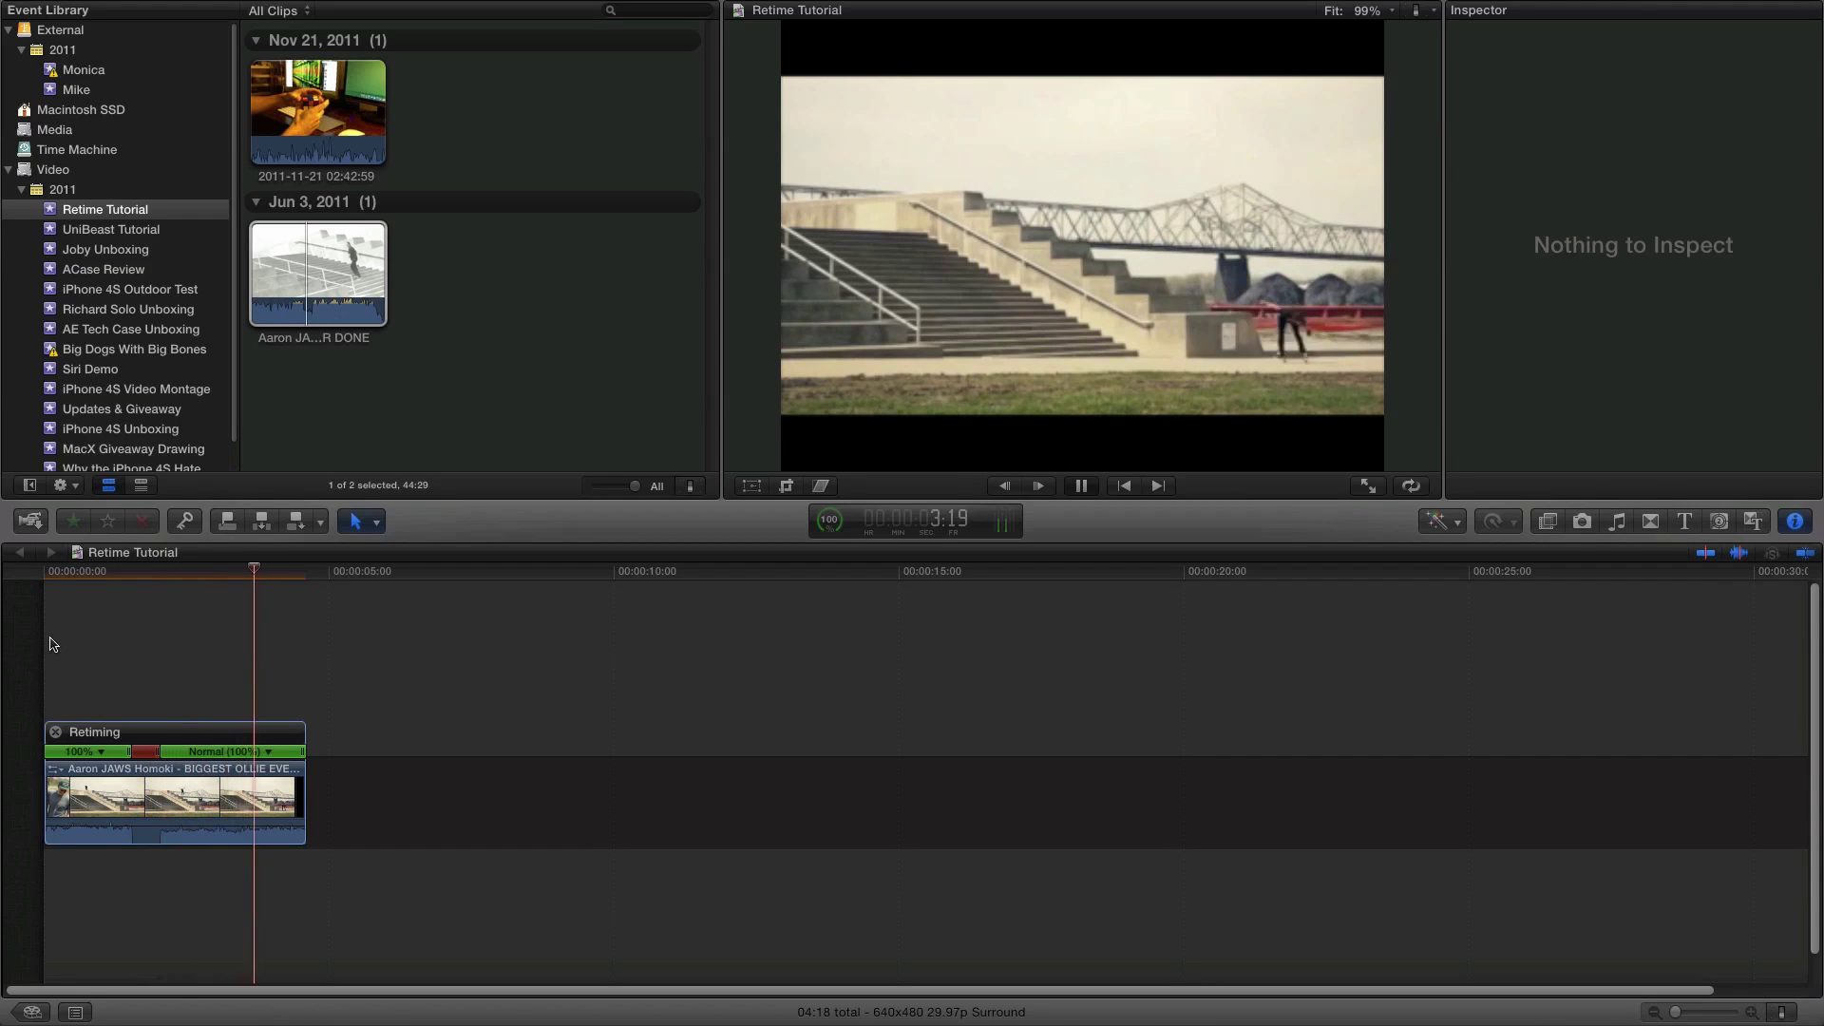
key("space")
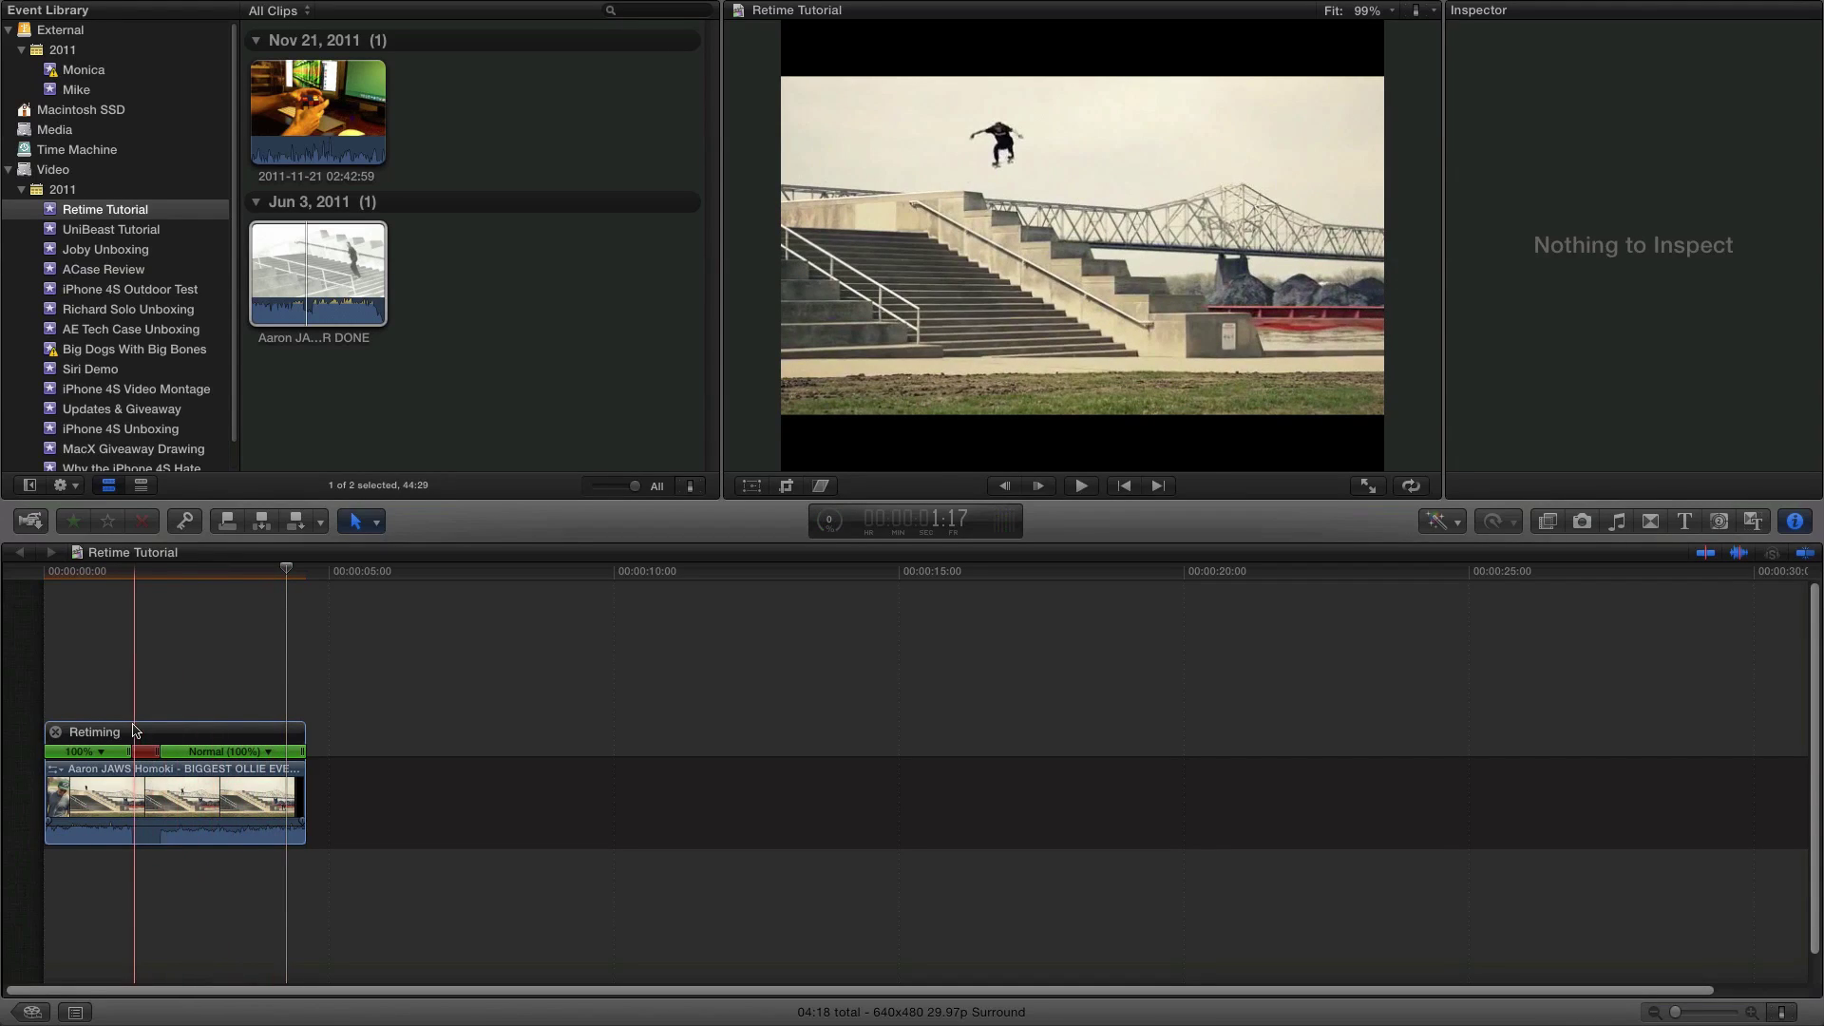
- Speed up the segment before the Hold and slow the segment after it to about 68%, making the clip 5:00 long
left_click_drag(131, 755, 92, 757)
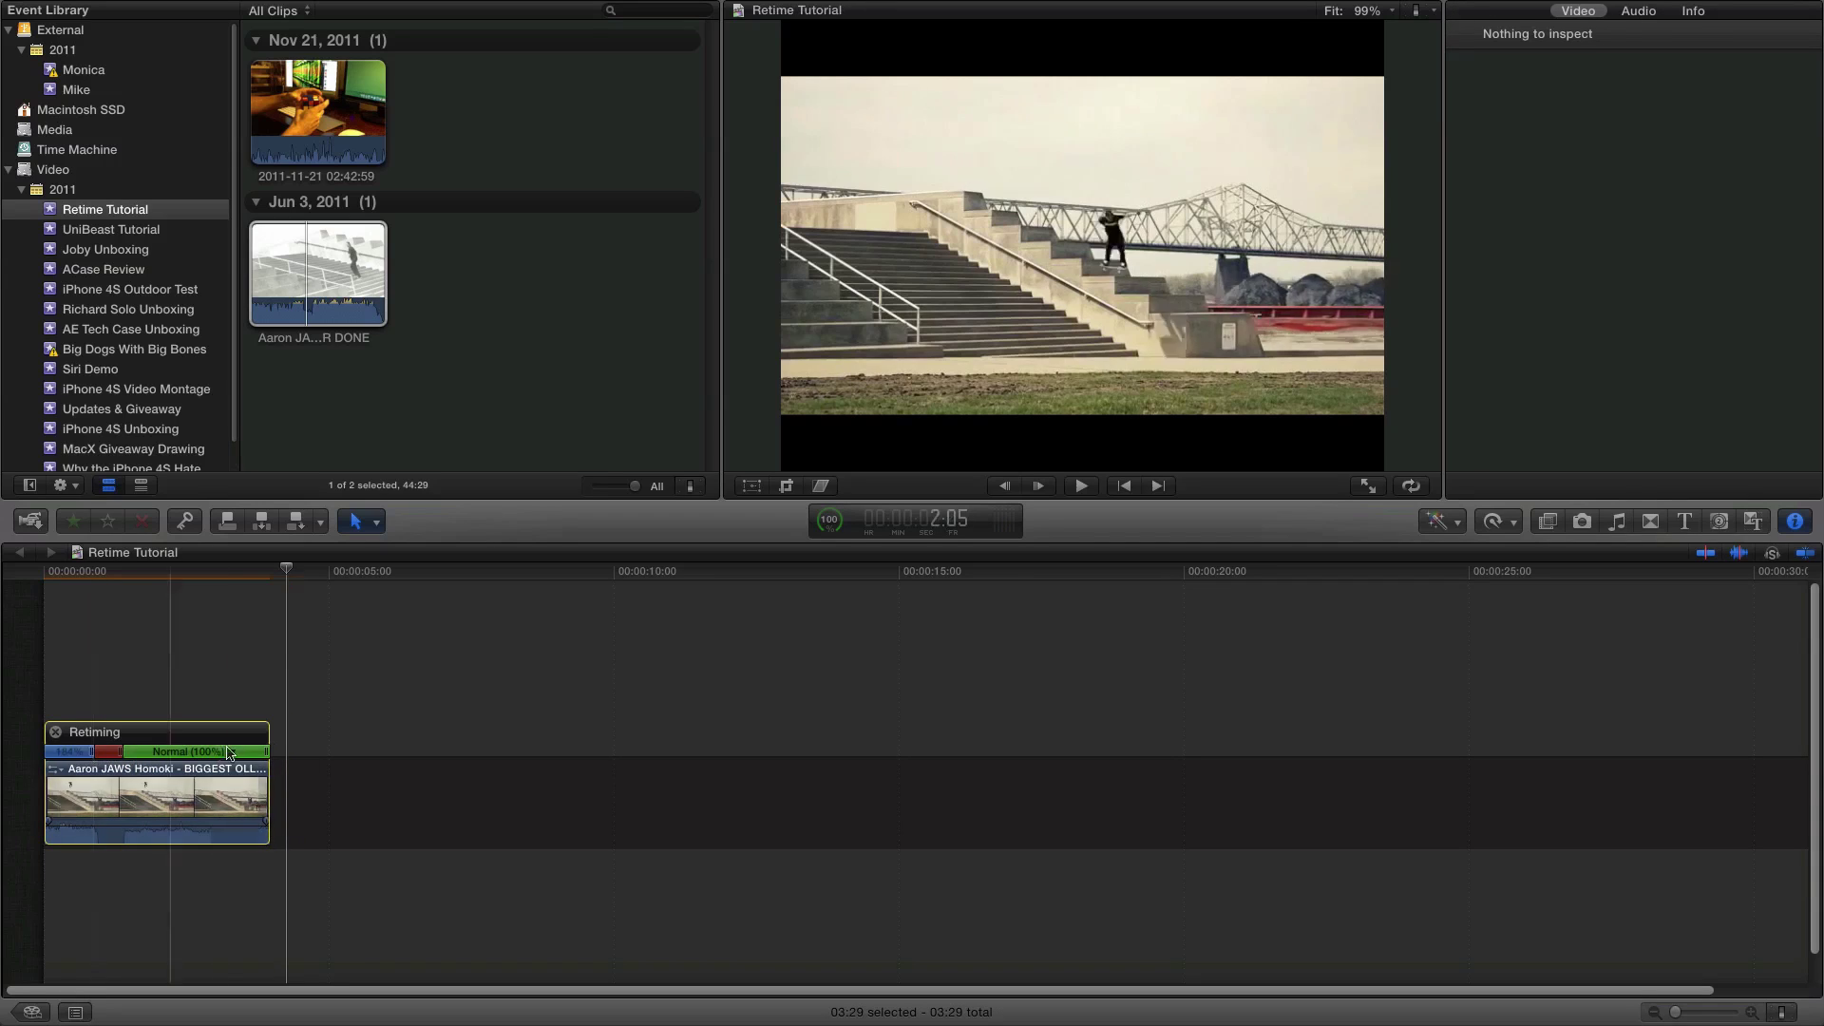
left_click_drag(265, 753, 327, 753)
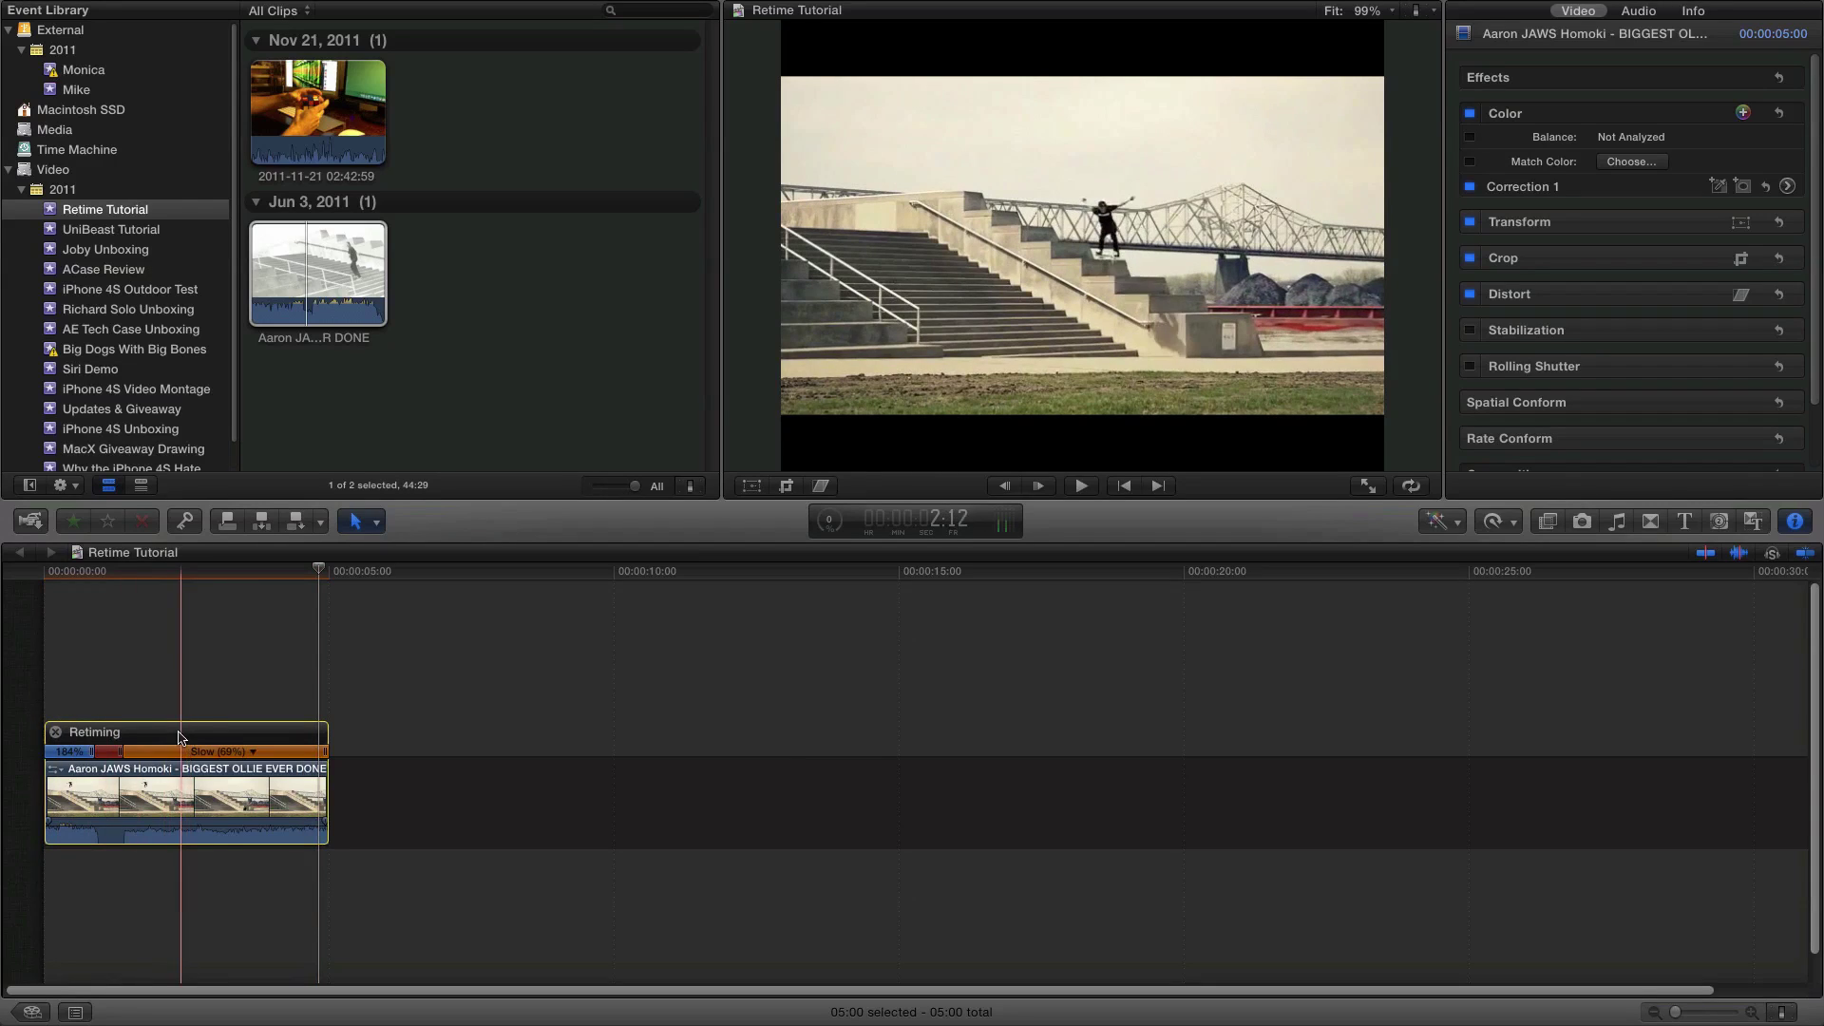
- Delete the retimed skateboarding clip from the Retime Tutorial timeline
left_click(226, 796)
key("Delete")
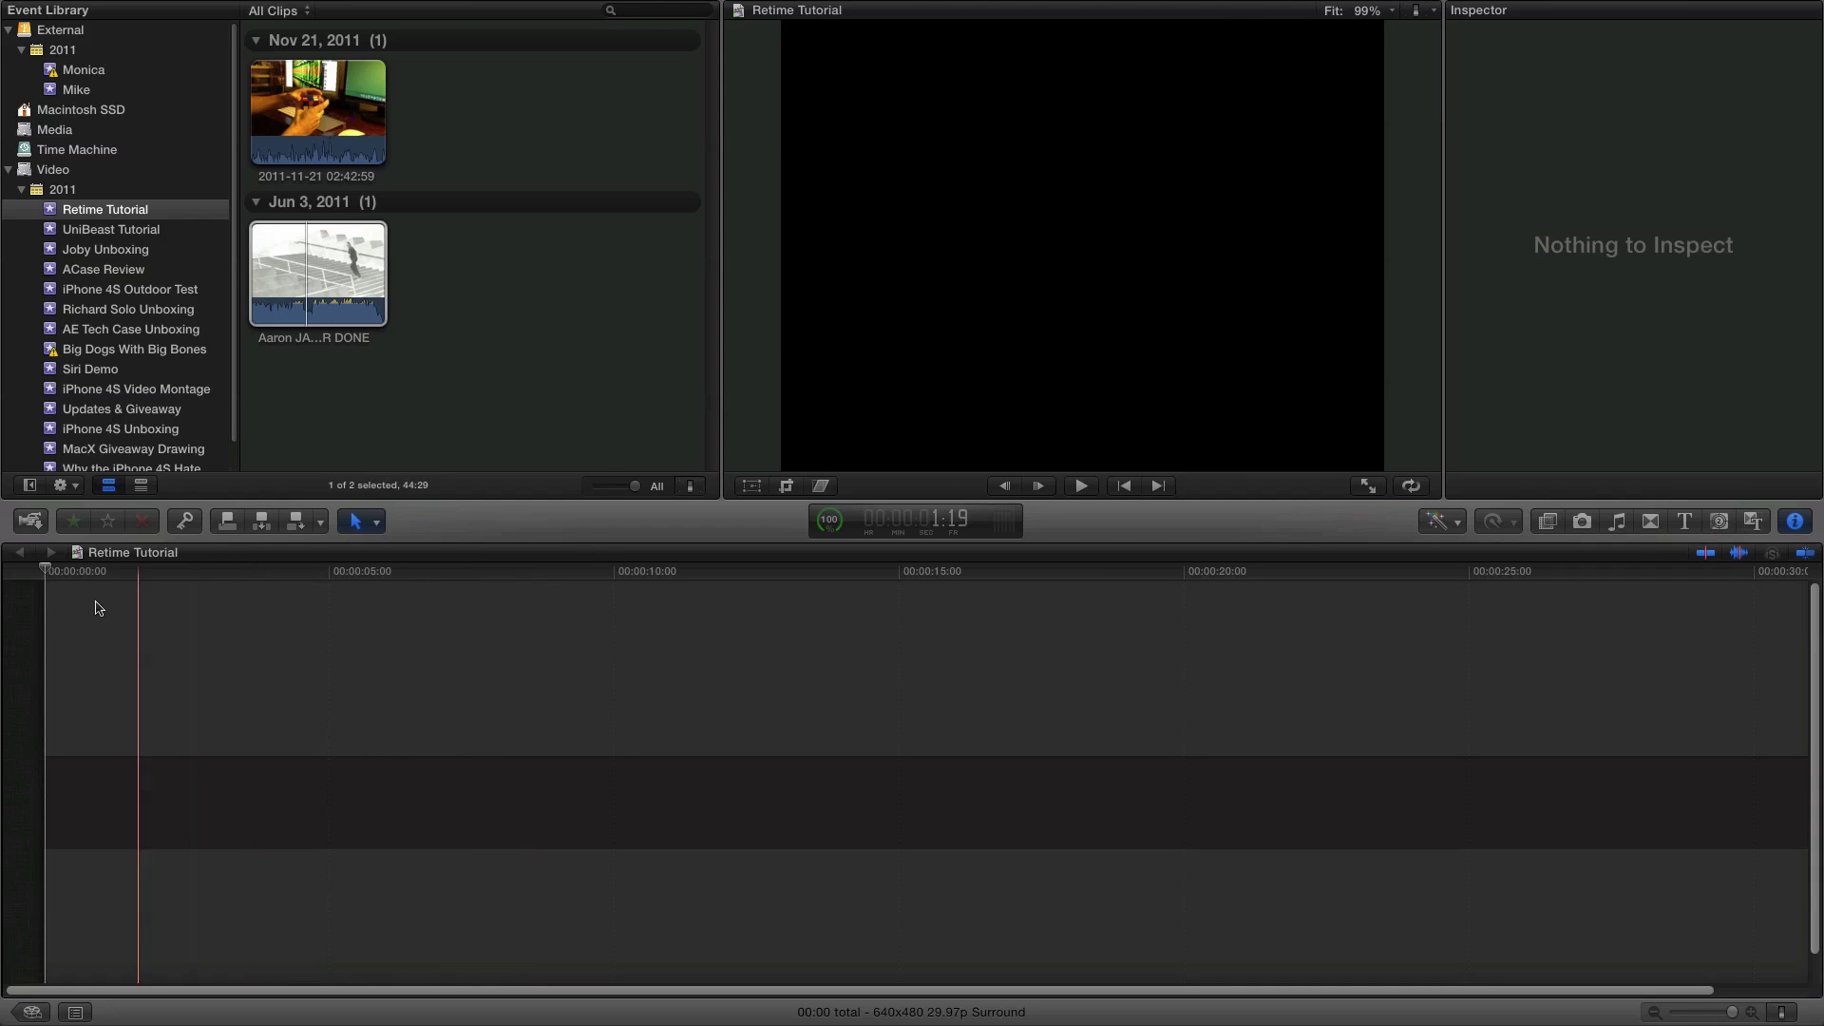
key("ctrl+Left")
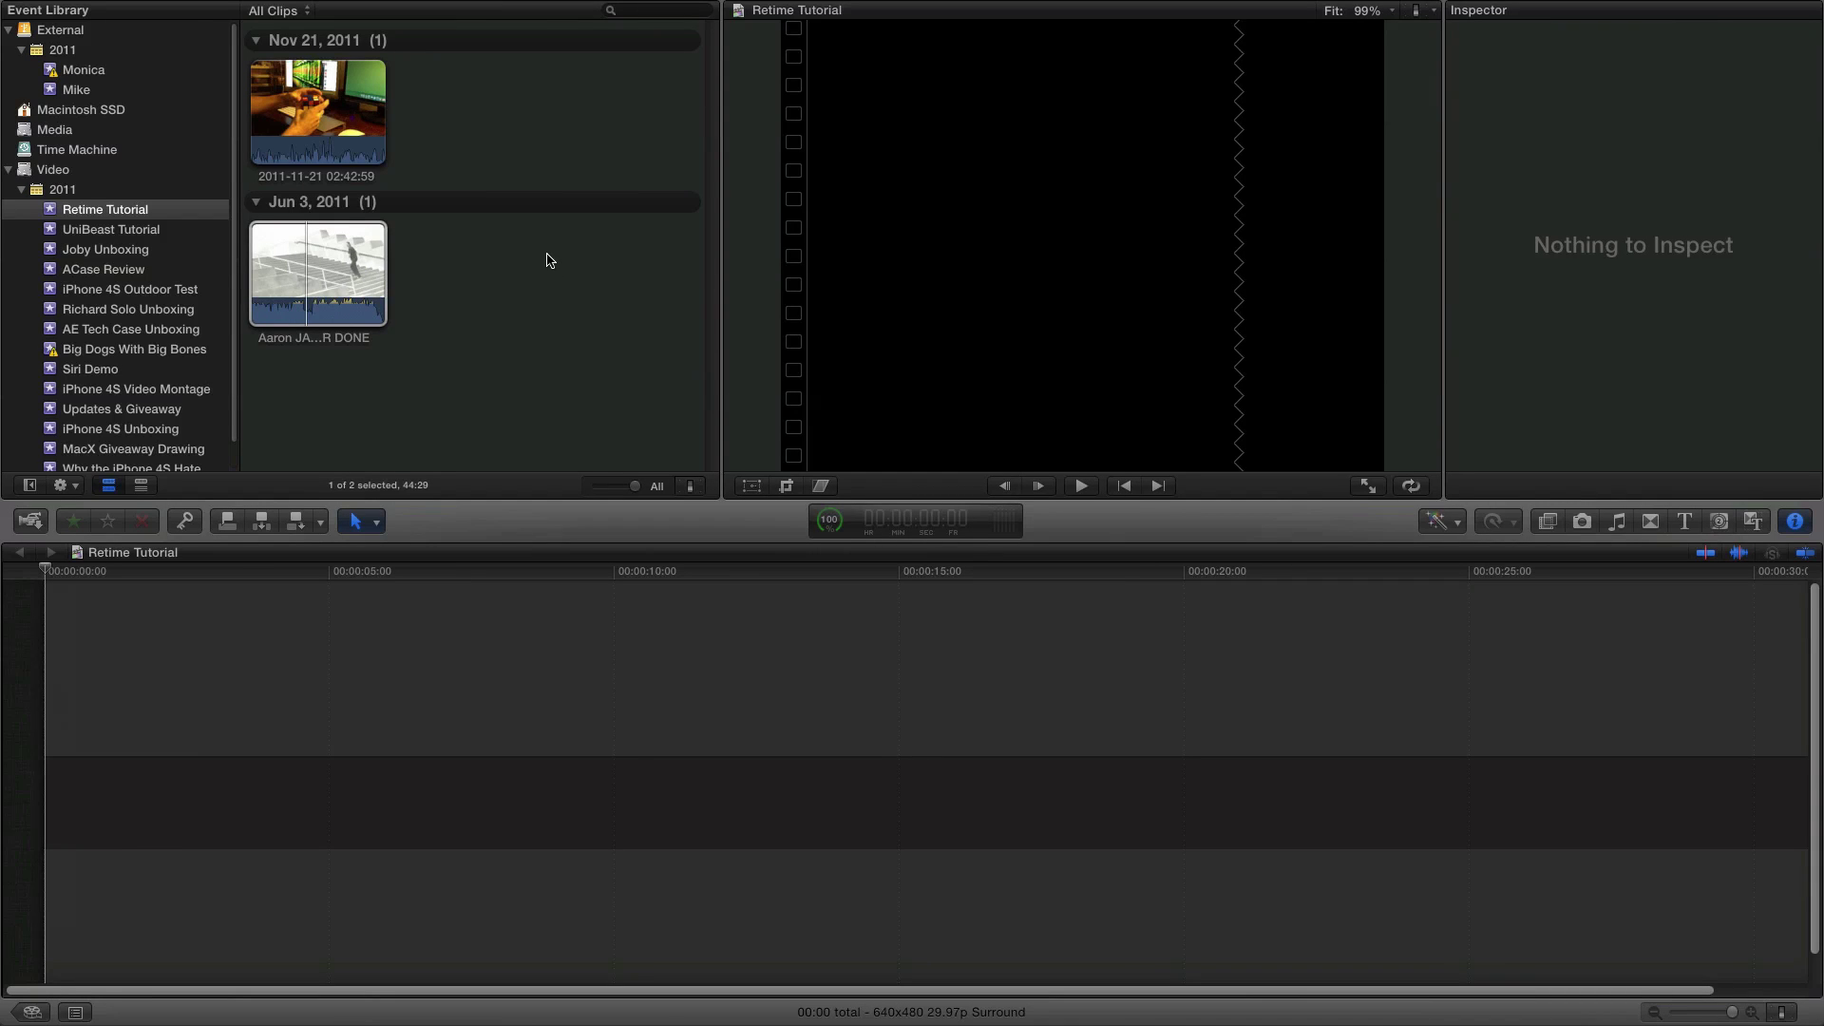
key("ctrl+Left")
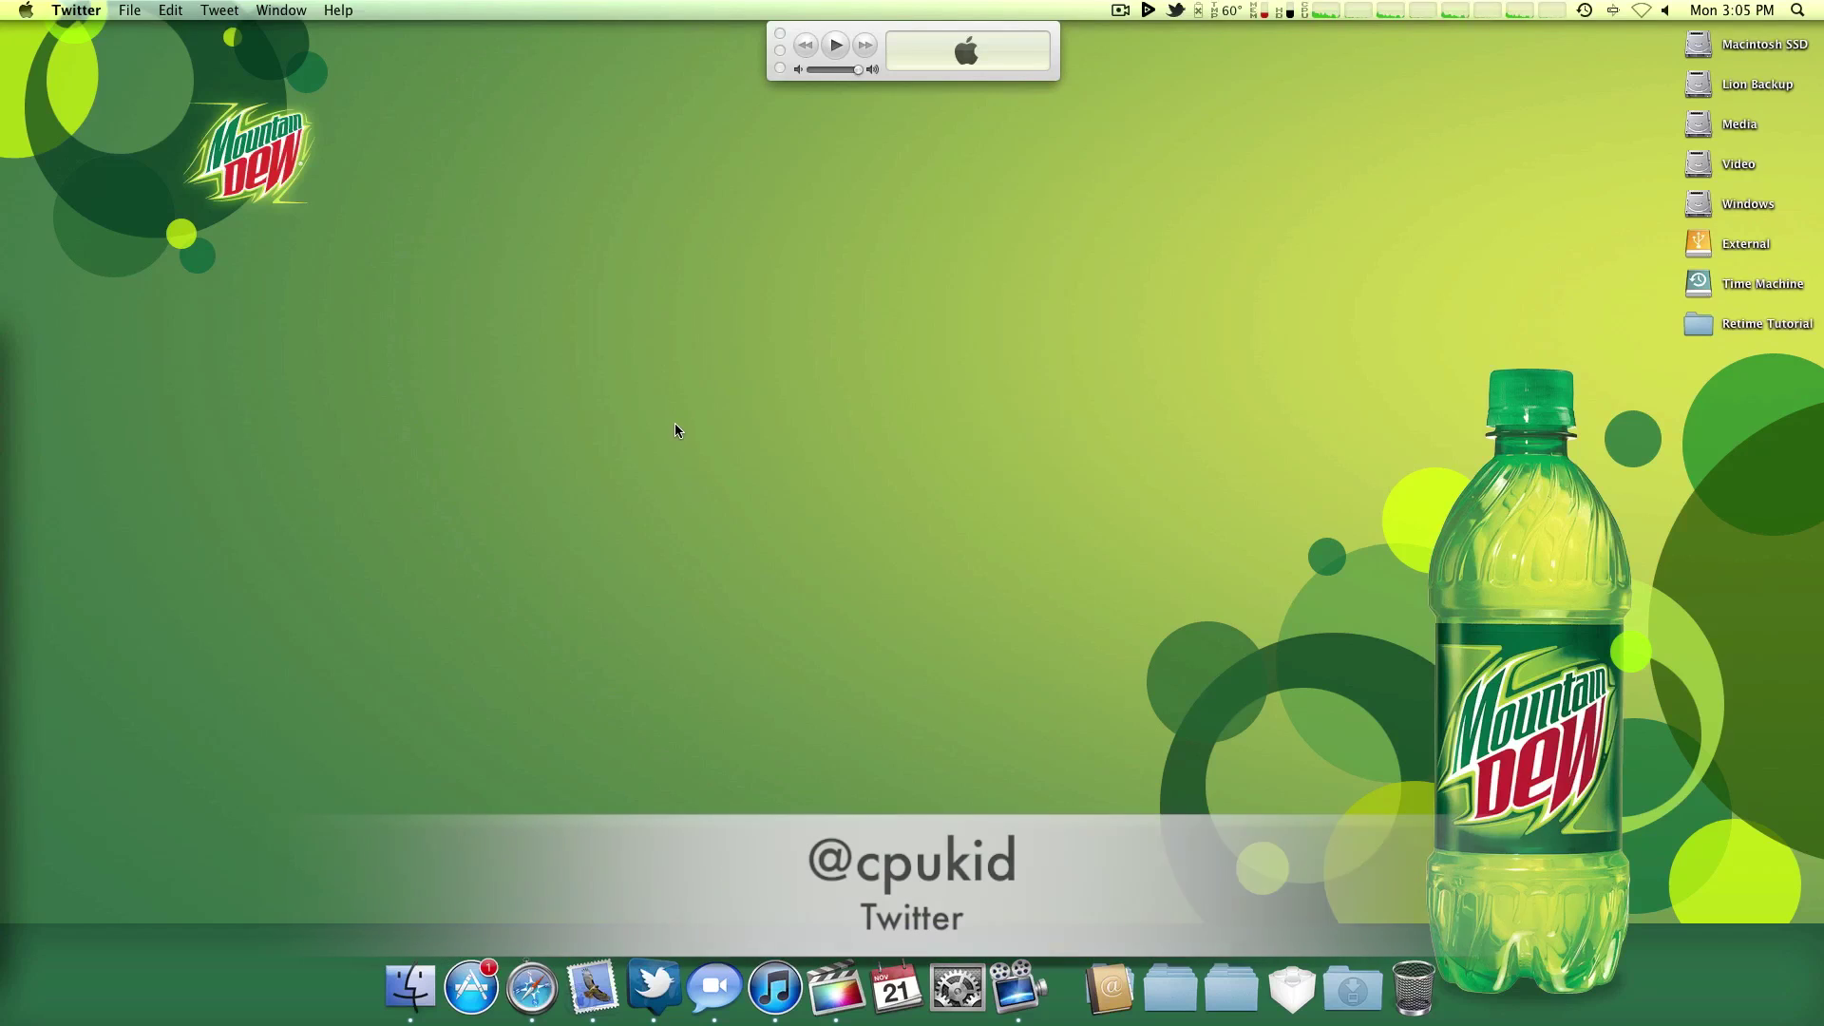
key("ctrl+Right")
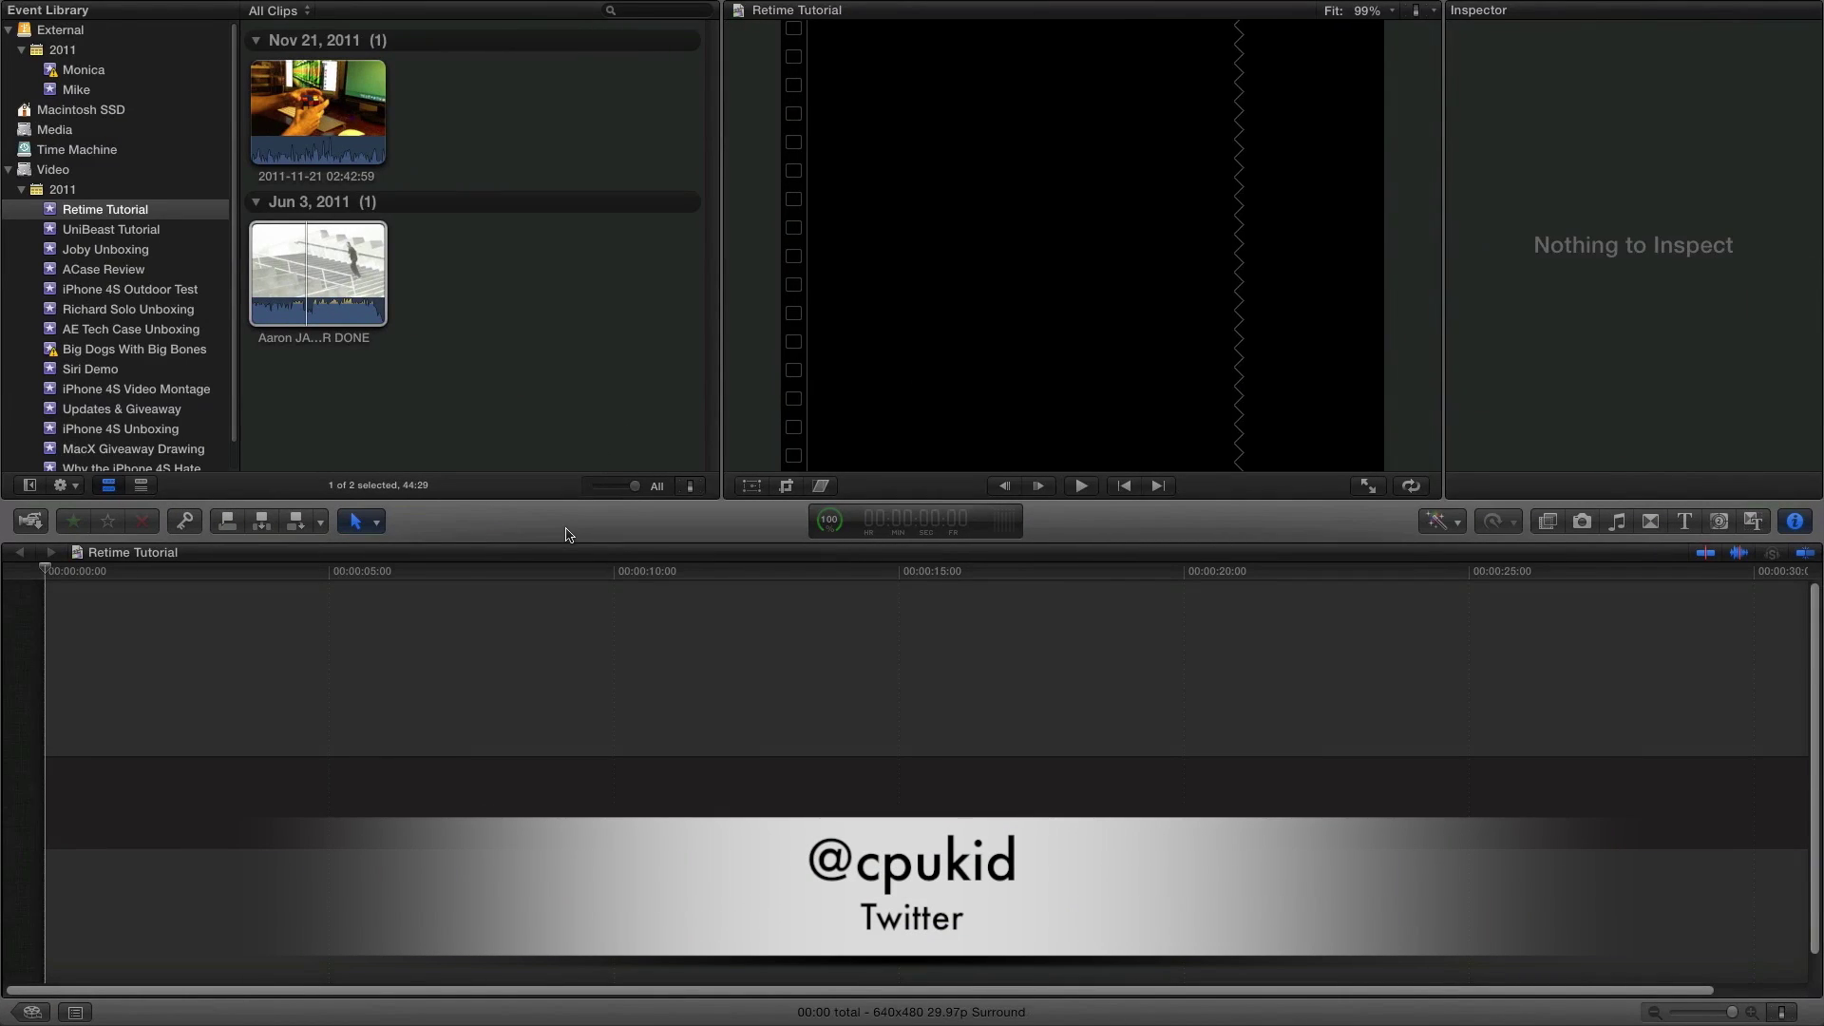
left_click(216, 582)
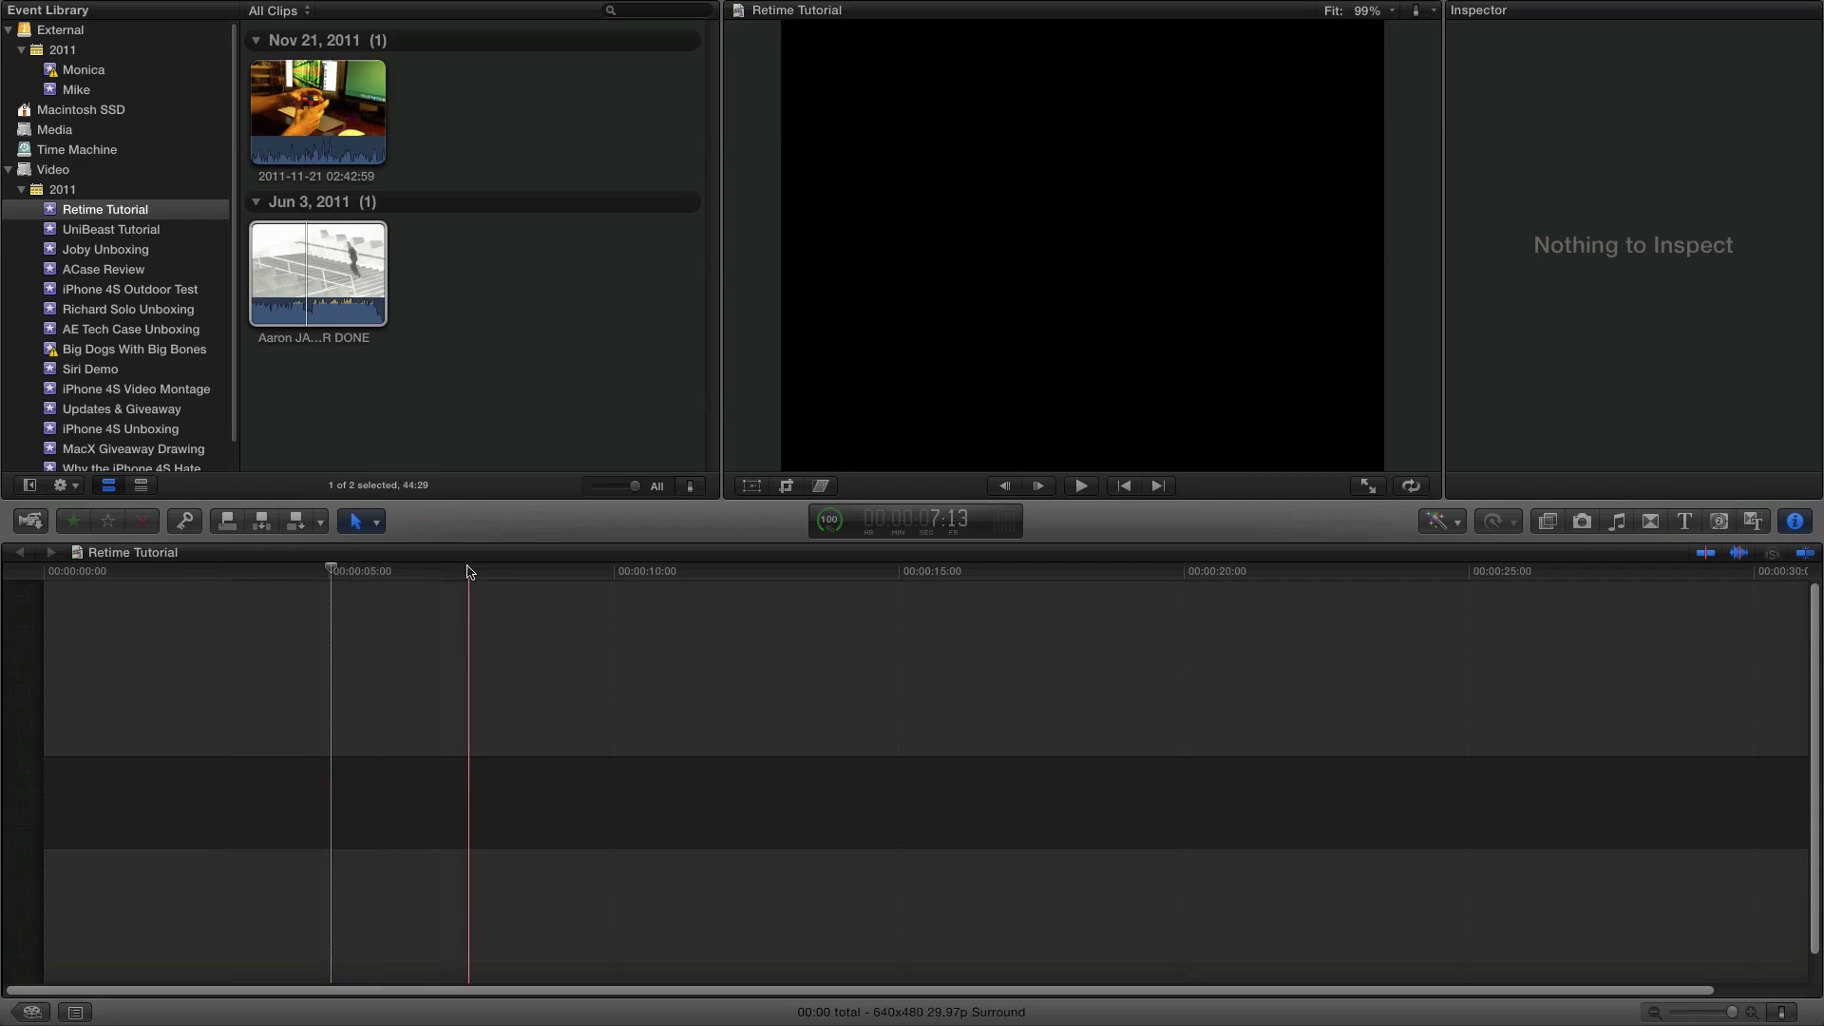
key("ctrl+Left")
key("ctrl+Right")
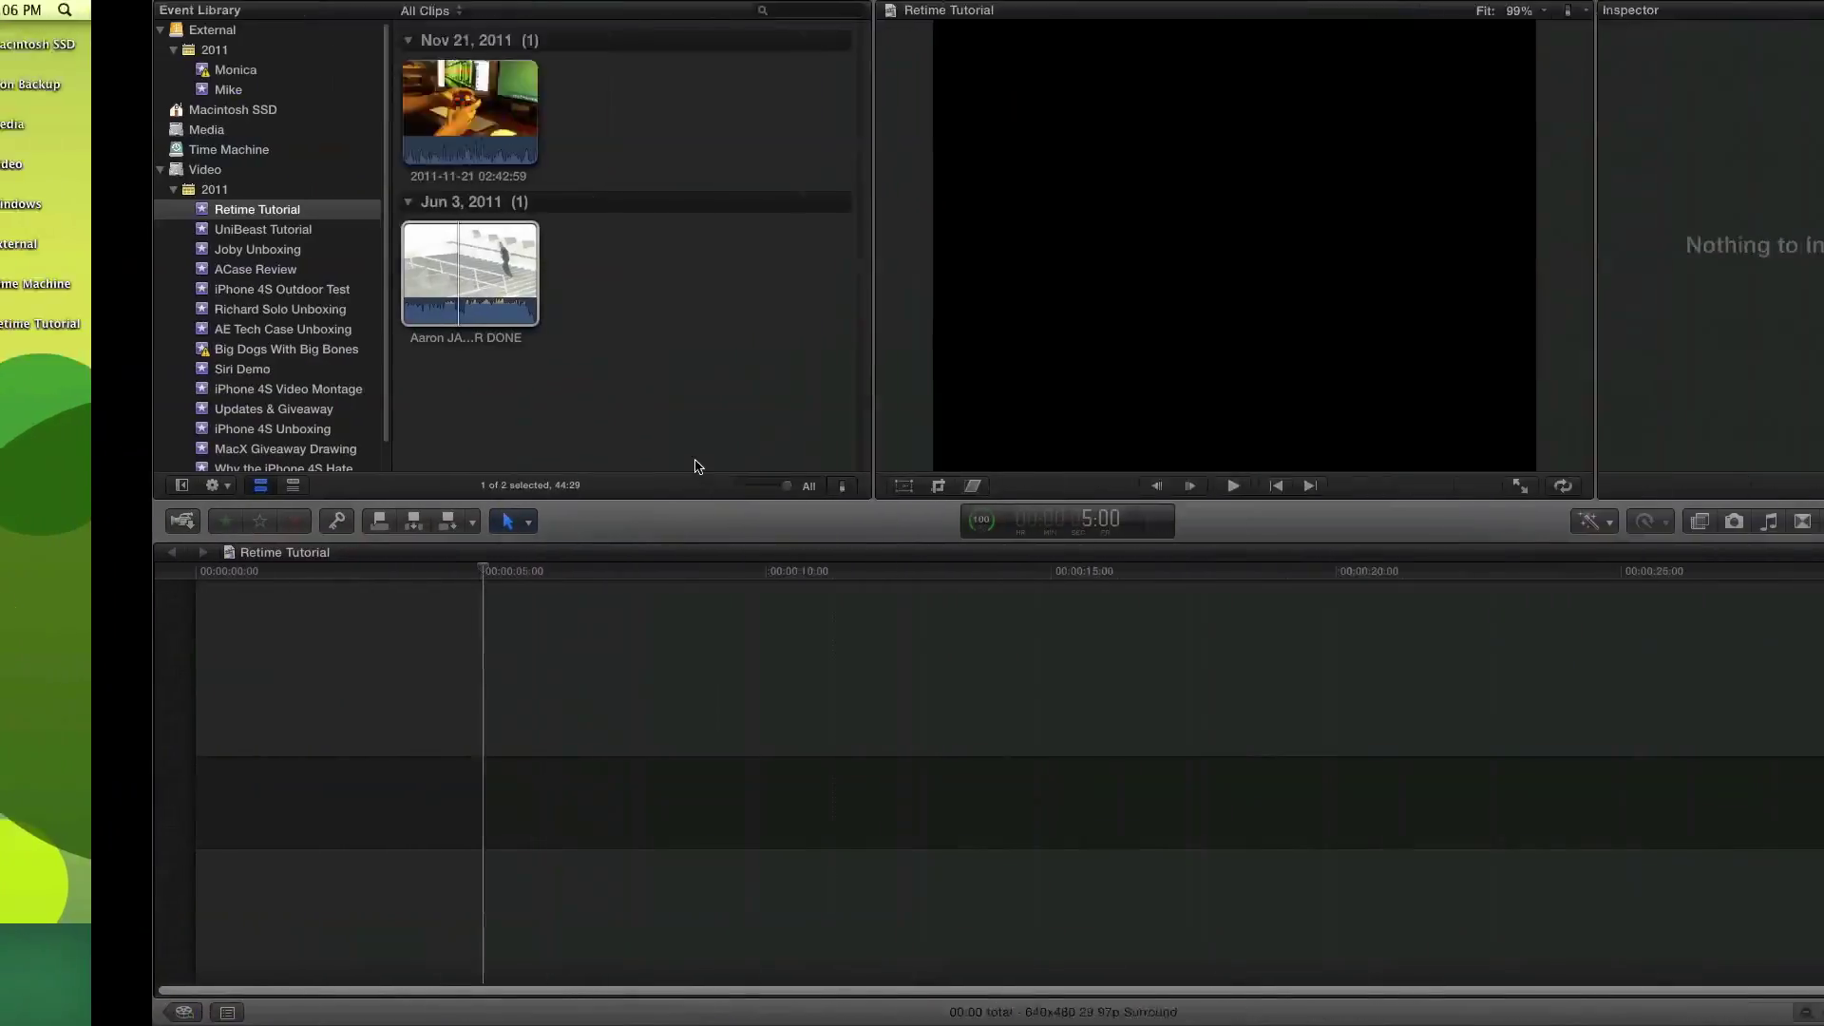
key("ctrl+Left")
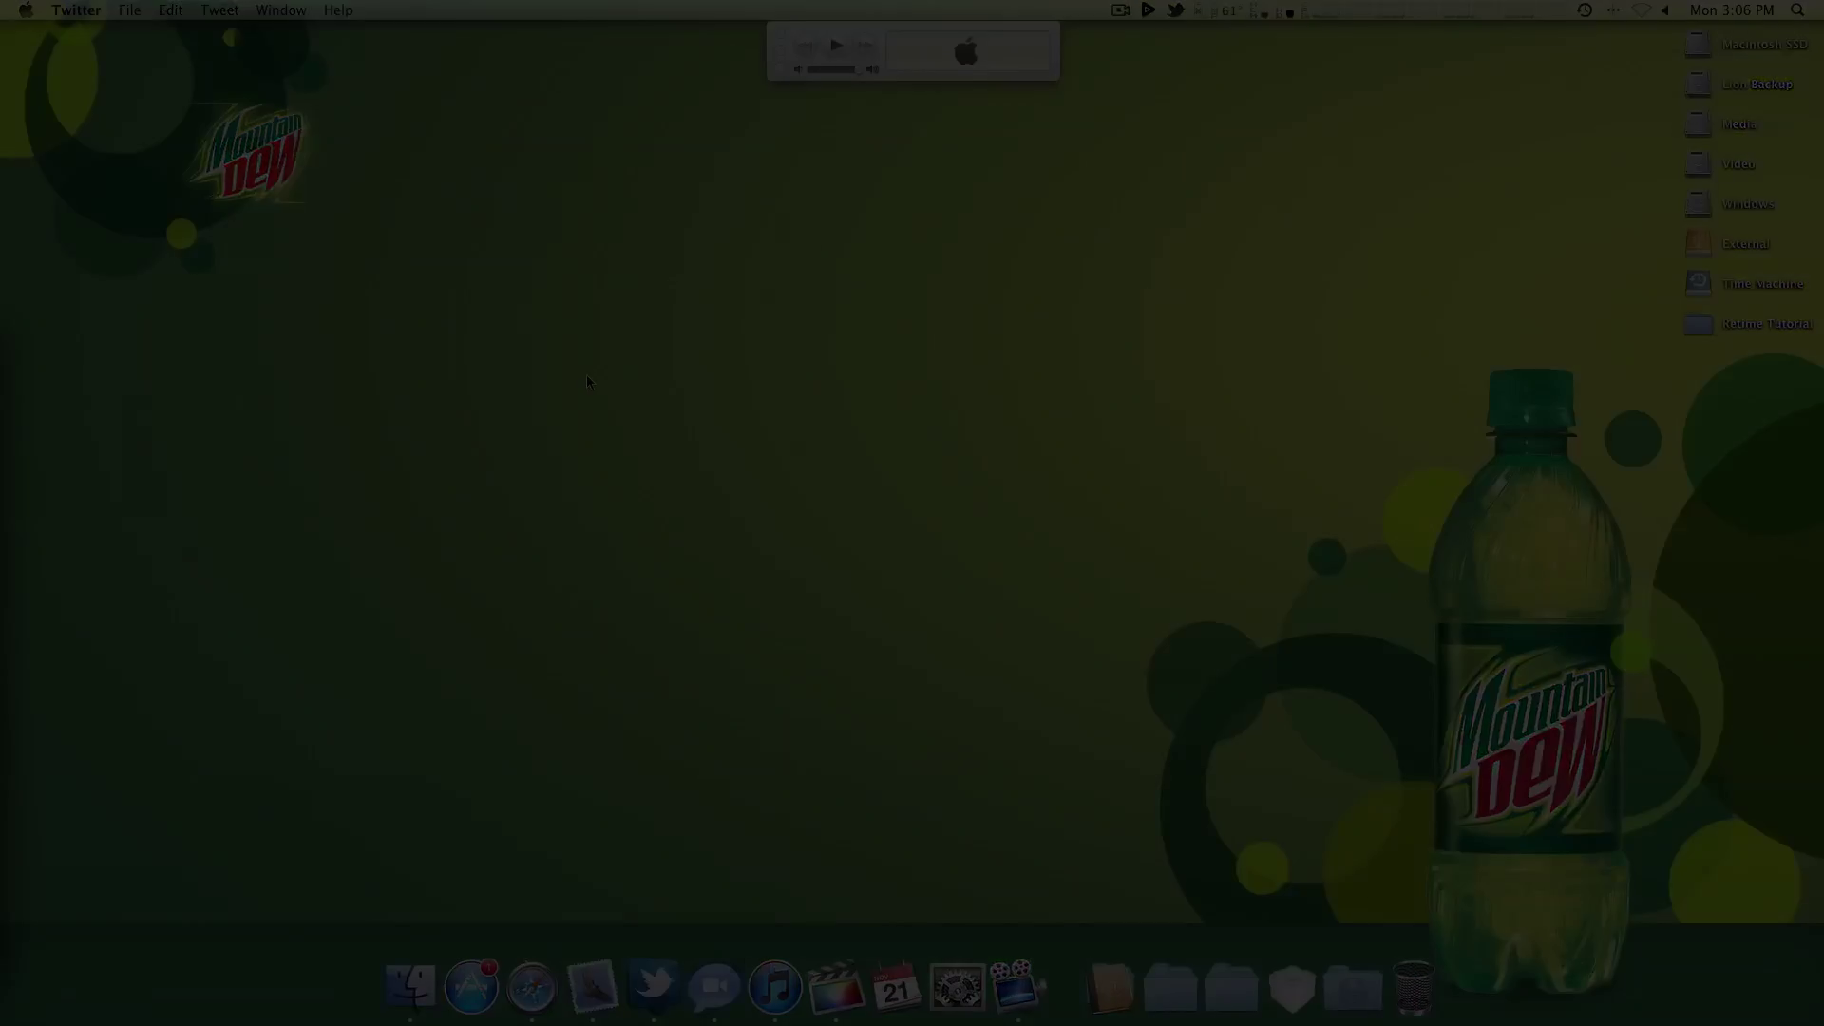